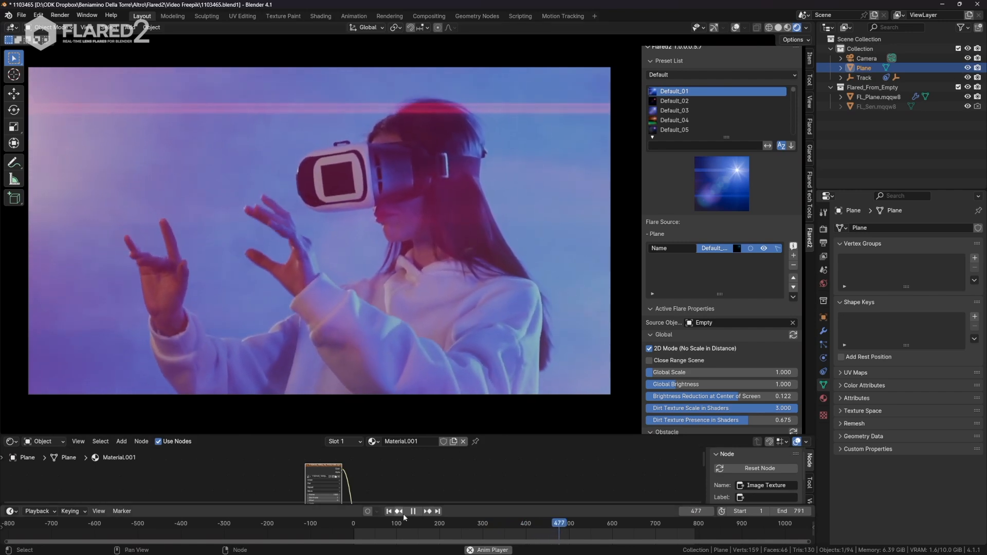
# Start a new General file without saving the current one, and delete the default object.
pyautogui.press('space')
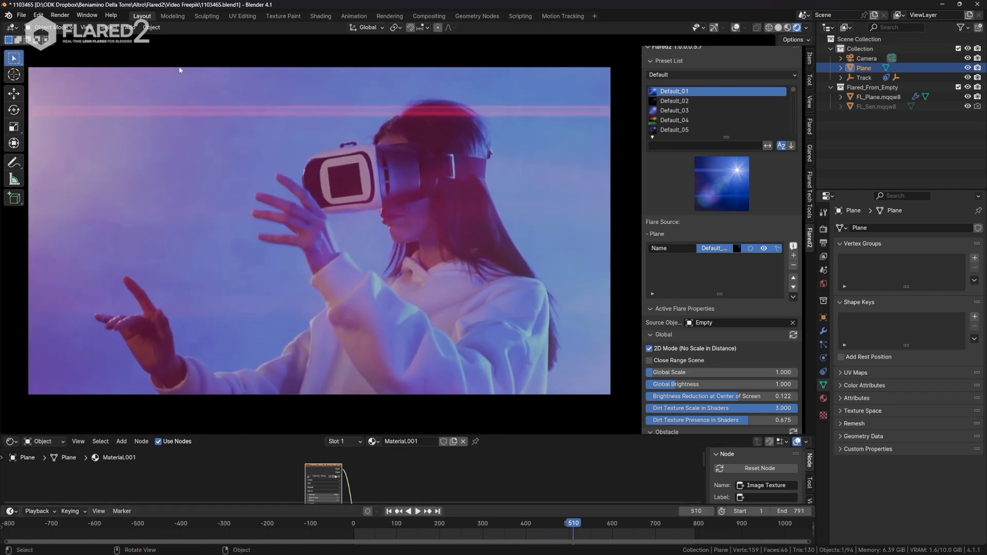
pyautogui.click(28, 20)
pyautogui.moveTo(33, 26)
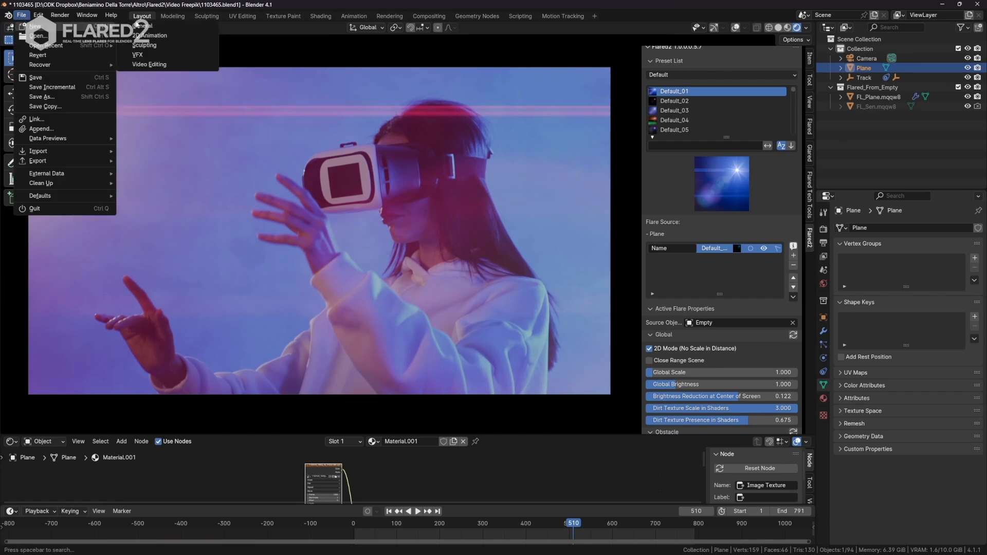
pyautogui.click(139, 25)
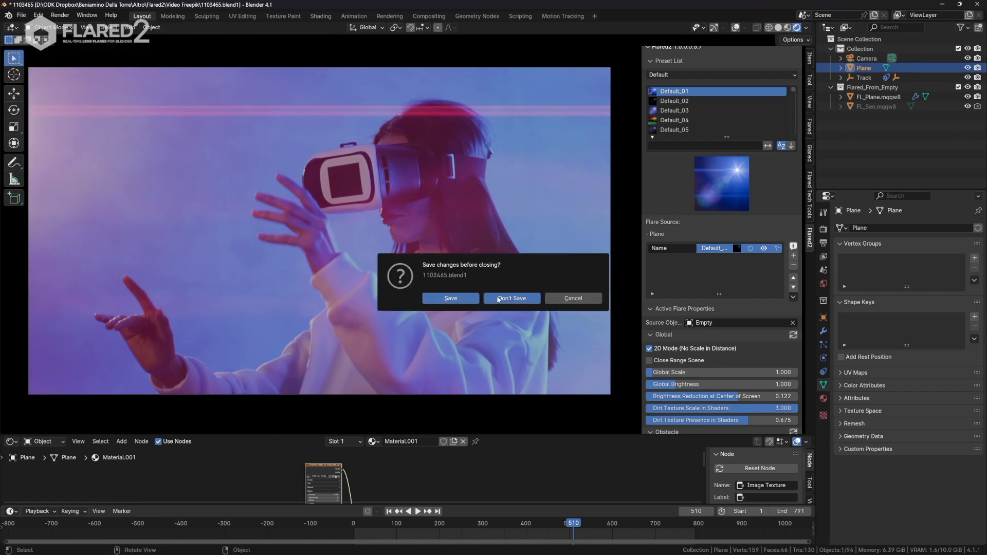
pyautogui.click(498, 299)
pyautogui.press('Delete')
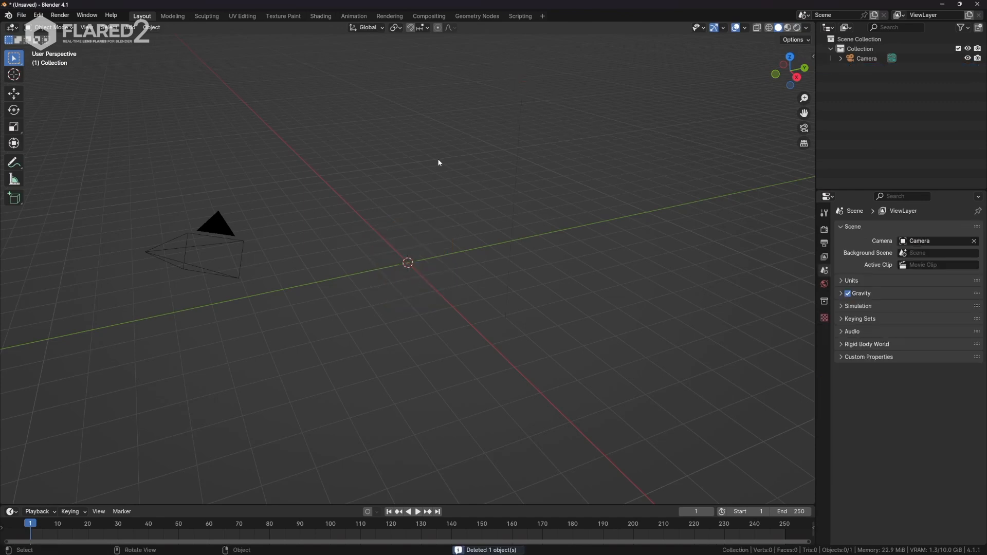
# Reset the camera's location to 0 m and its rotation to 0° on all three axes.
pyautogui.click(231, 239)
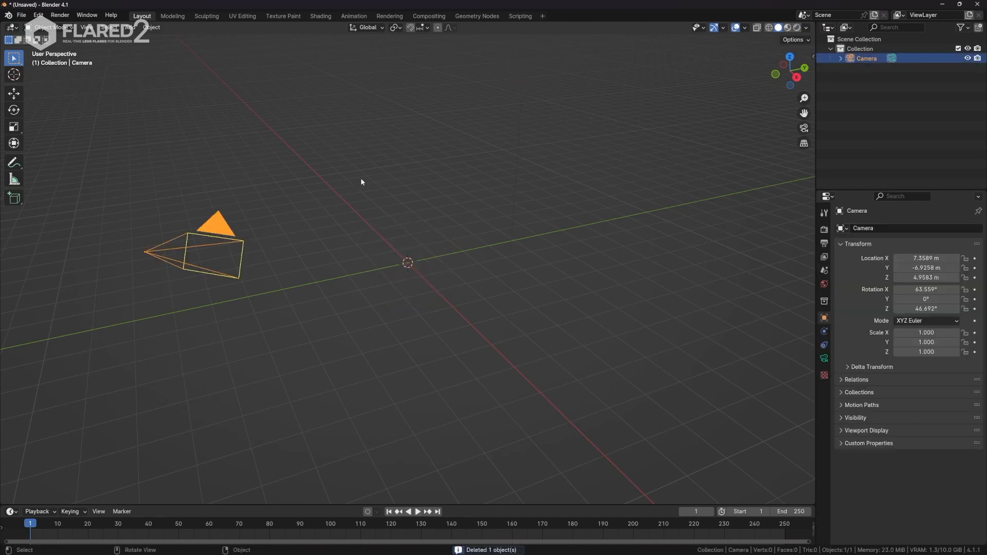
pyautogui.click(812, 55)
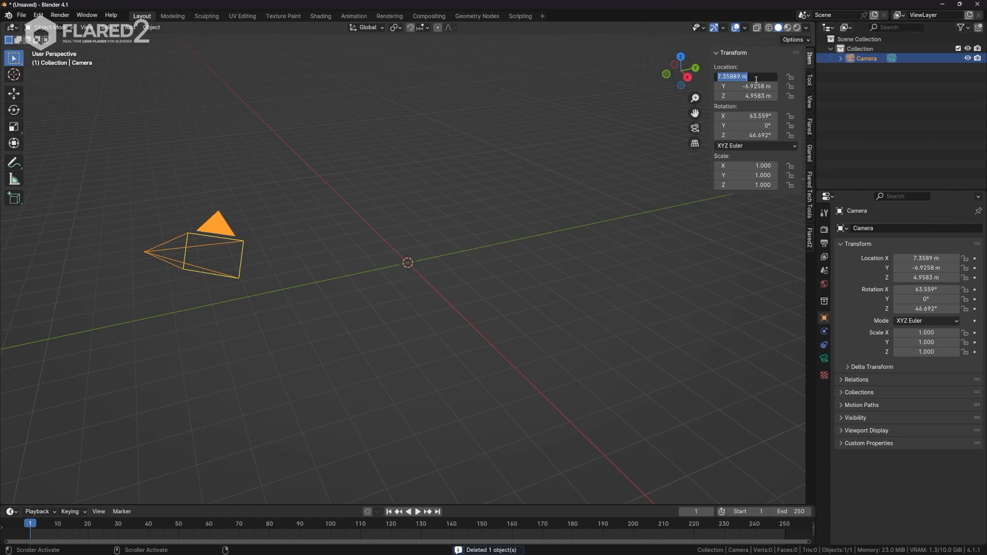
pyautogui.write('0')
pyautogui.press('Tab')
pyautogui.write('0')
pyautogui.press('Tab')
pyautogui.write('0')
pyautogui.press('Tab')
pyautogui.press('0')
pyautogui.press('Tab')
pyautogui.write('0')
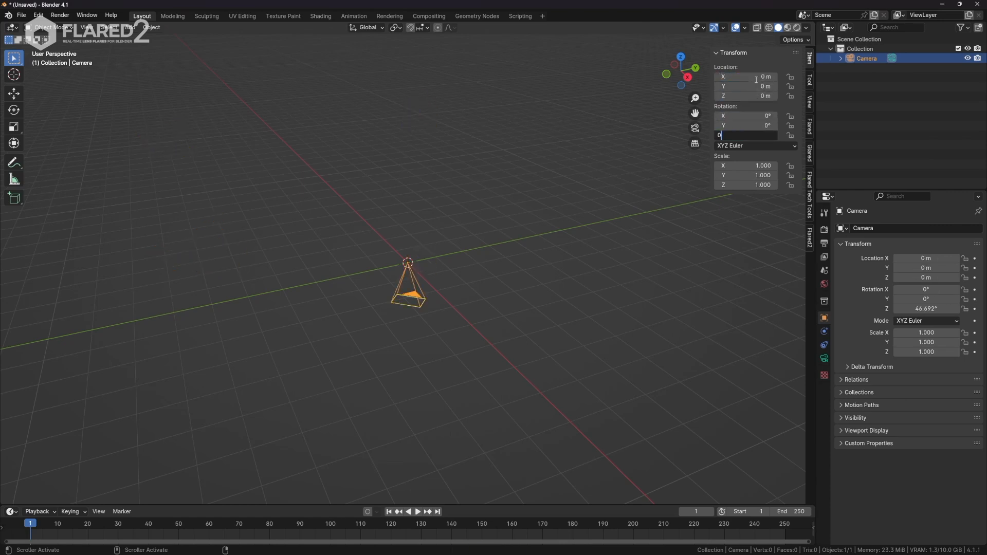
pyautogui.press('Return')
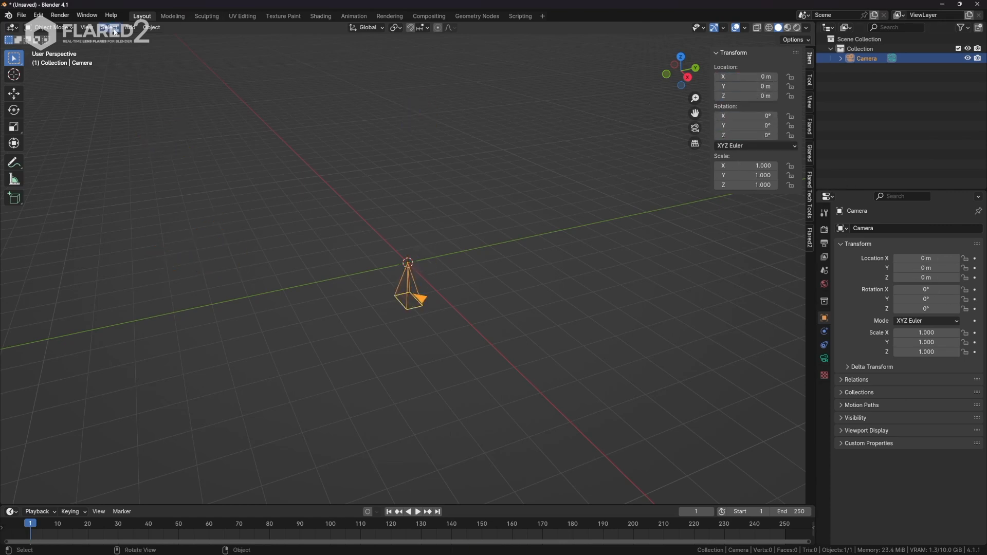
# Add a mesh plane at the origin and set its dimensions to 16 m in X and 9 m in Y.
pyautogui.click(129, 27)
pyautogui.moveTo(152, 40)
pyautogui.click(227, 38)
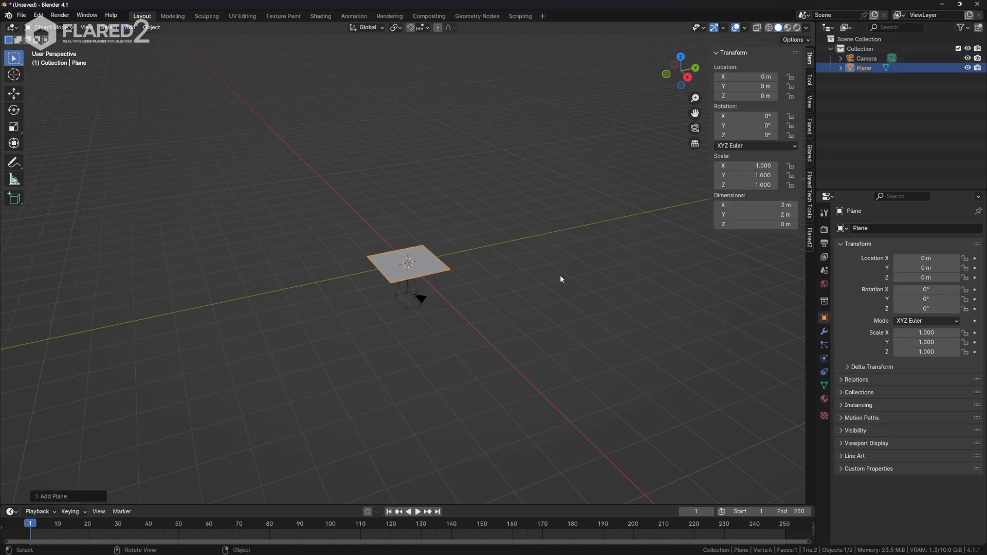
pyautogui.click(761, 208)
pyautogui.write('1')
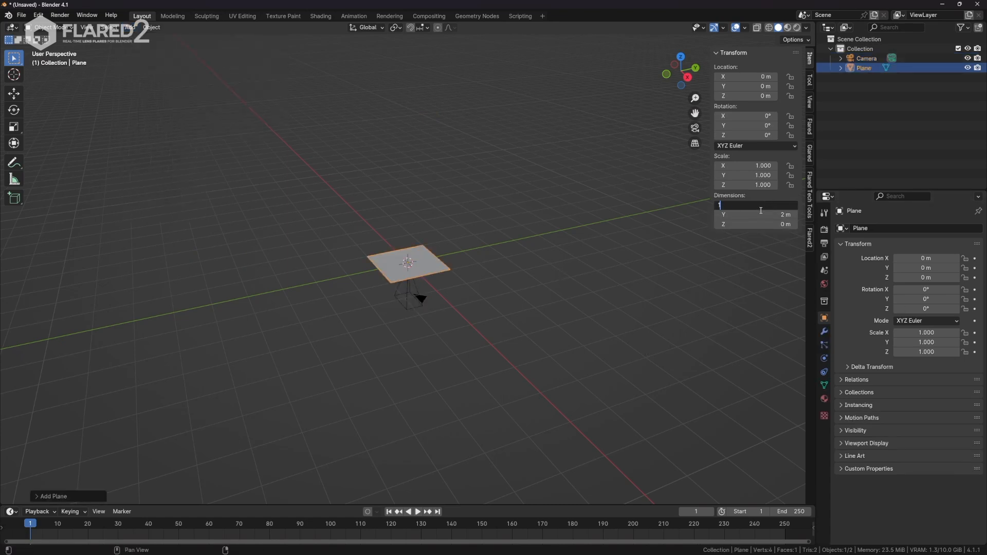
pyautogui.write('6')
pyautogui.press('Tab')
pyautogui.press('Return')
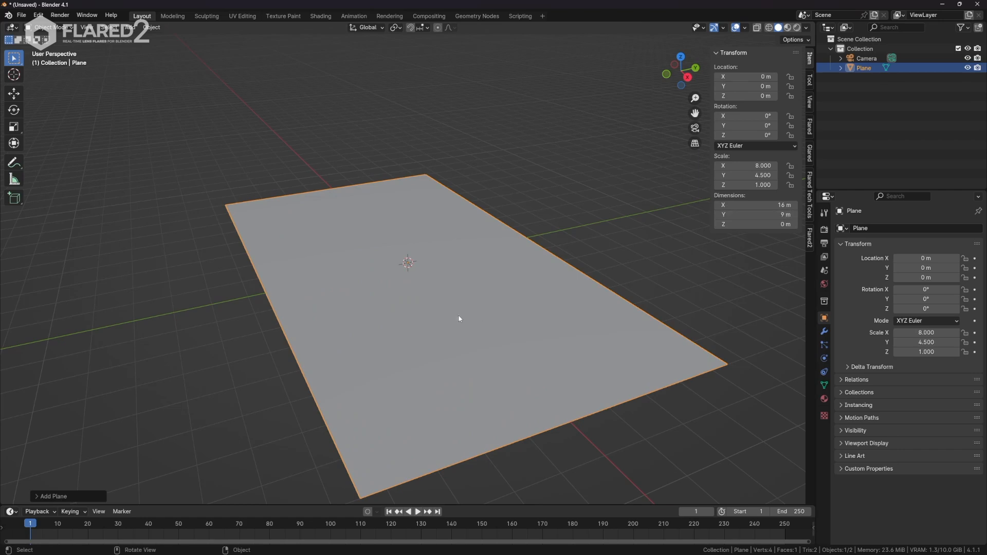
# Raise the camera along Z to about 7.4 m above the plane and look through it.
pyautogui.moveTo(459, 319); pyautogui.dragTo(458, 275, button='middle')
pyautogui.click(417, 298)
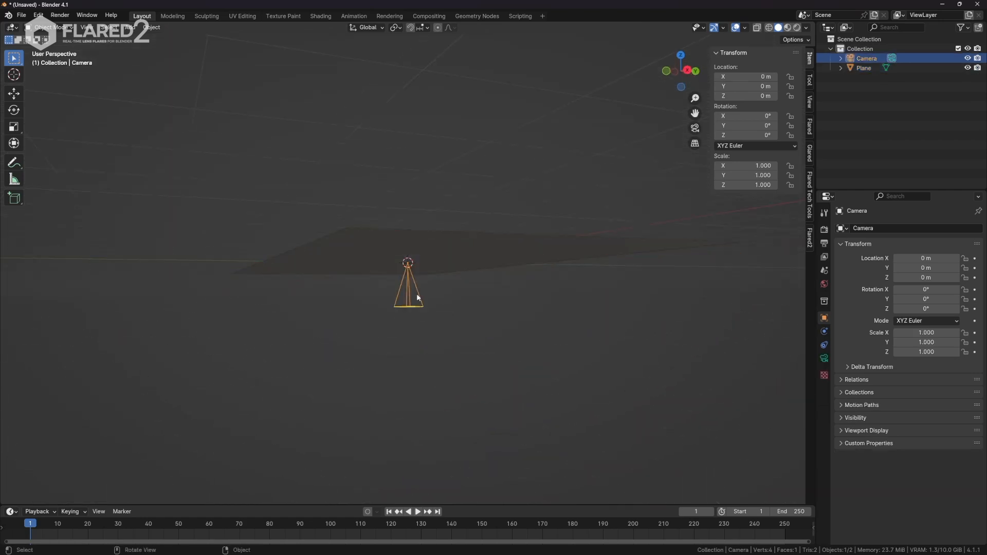
pyautogui.press('g')
pyautogui.press('z')
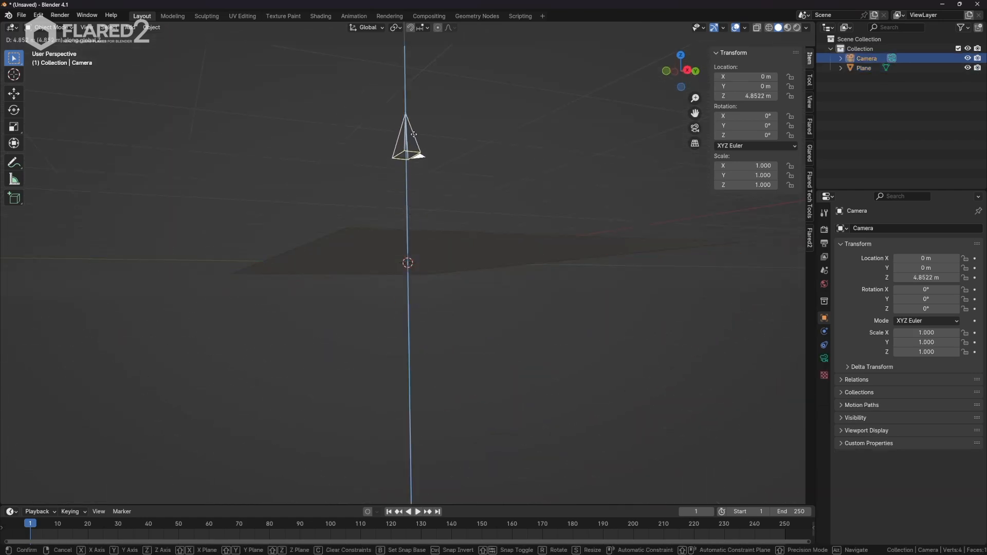
pyautogui.click(418, 72)
pyautogui.press('KP_0')
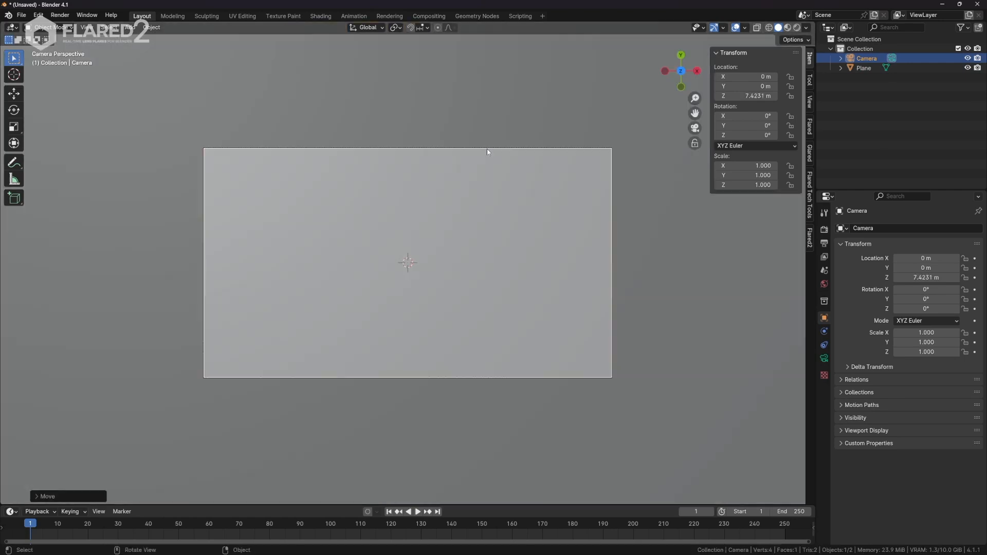
# Move the camera farther up along Z to about 21.9 m so its frame nearly matches the plane's edges.
pyautogui.scroll(-4, 444, 304)
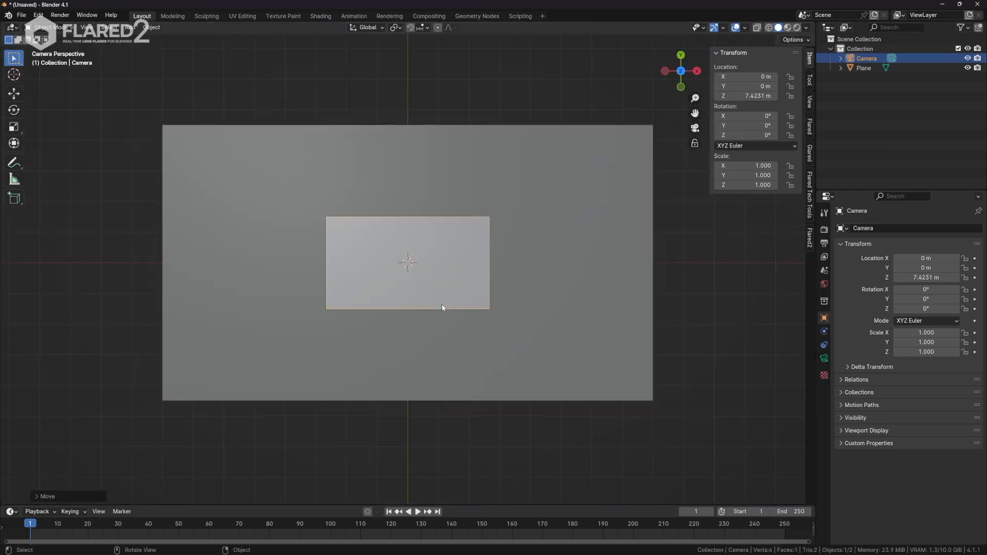
pyautogui.press('g')
pyautogui.press('z')
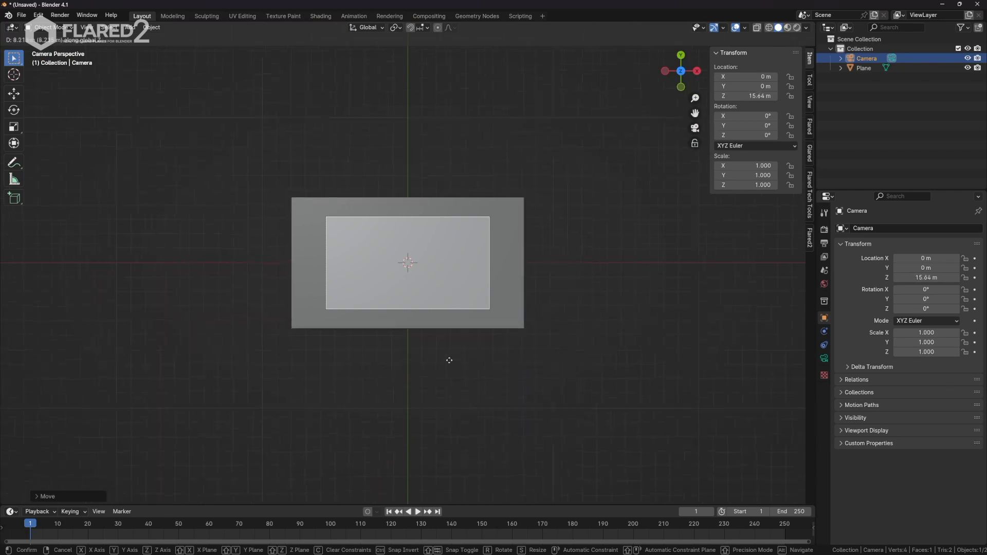
pyautogui.click(497, 321)
pyautogui.scroll(5, 498, 316)
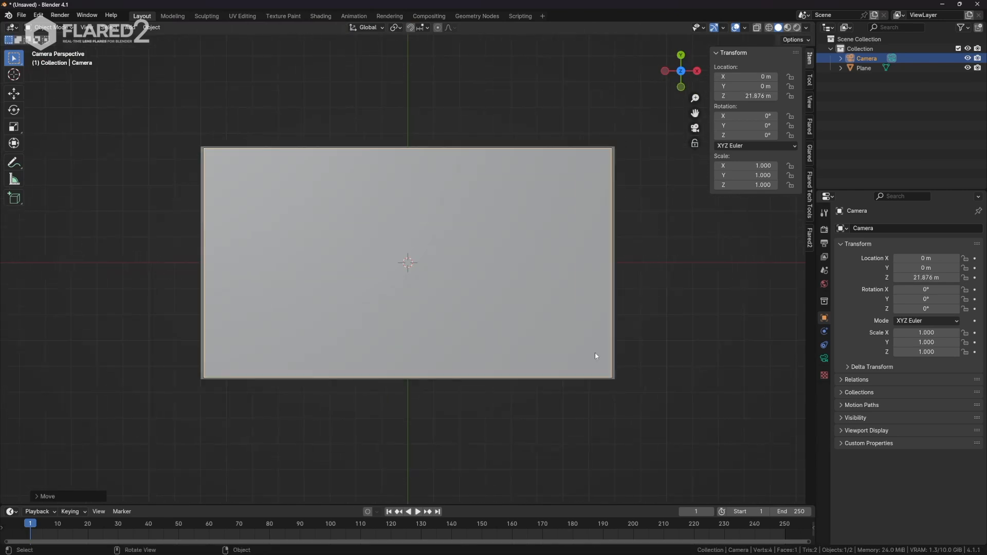
# Fine-tune the camera's Z position to about 22.2 m so the frame lines up with the plane's corner.
pyautogui.keyDown('shift'); pyautogui.moveTo(604, 391); pyautogui.dragTo(522, 284, button='middle'); pyautogui.keyUp('shift')
pyautogui.scroll(5, 603, 307)
pyautogui.keyDown('shift'); pyautogui.moveTo(603, 307); pyautogui.dragTo(496, 380, button='middle'); pyautogui.keyUp('shift')
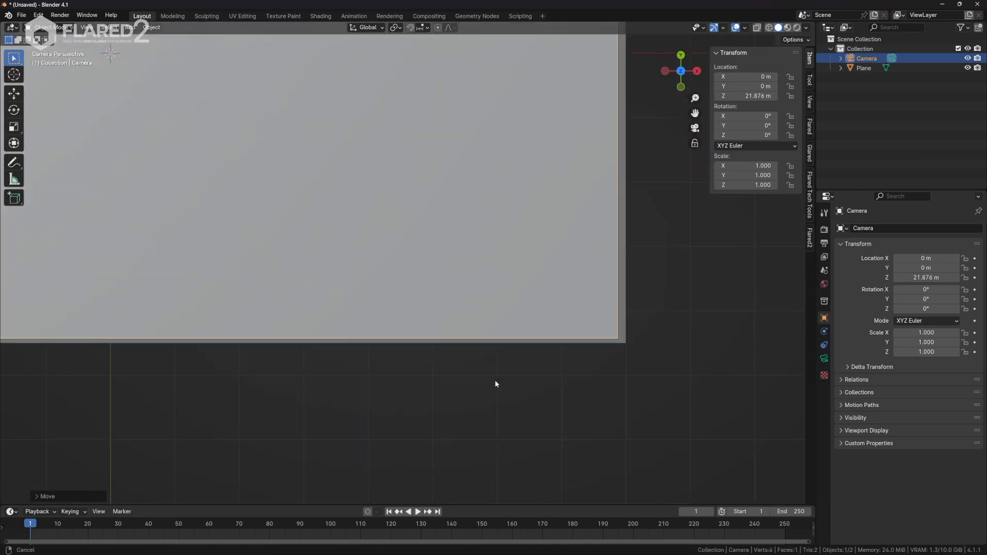
pyautogui.scroll(2, 576, 364)
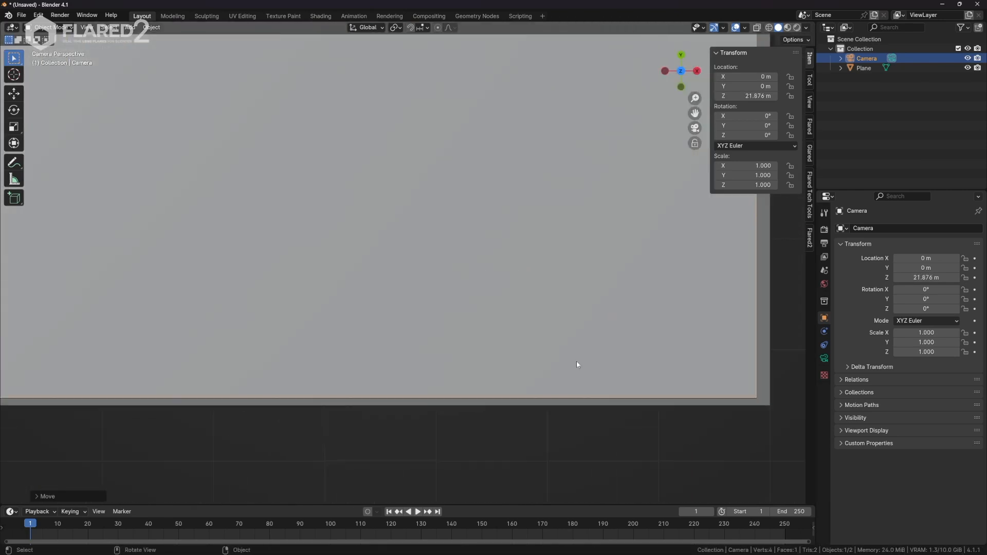
pyautogui.press('g')
pyautogui.press('z')
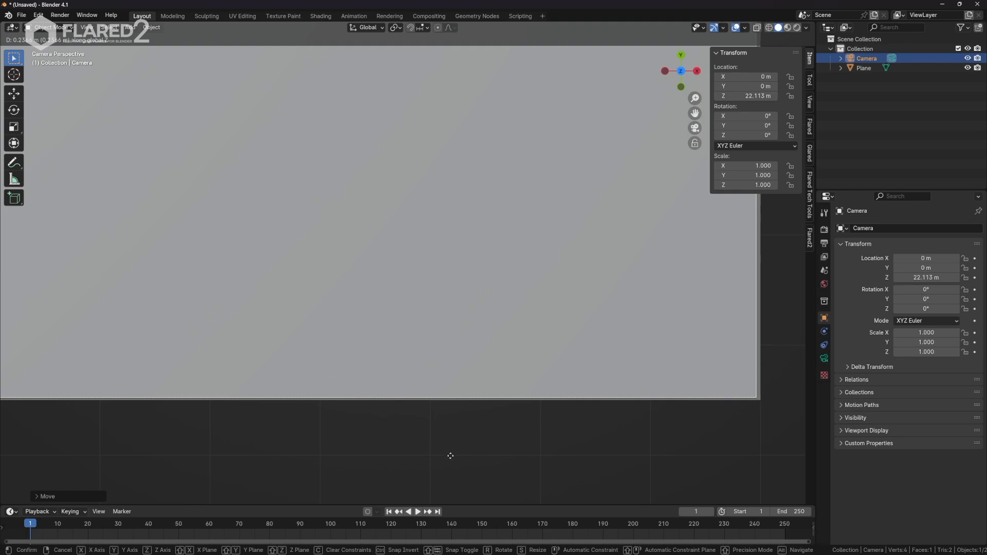
pyautogui.click(454, 473)
pyautogui.scroll(-7, 411, 286)
pyautogui.keyDown('shift'); pyautogui.moveTo(295, 238); pyautogui.dragTo(389, 482, button='middle'); pyautogui.keyUp('shift')
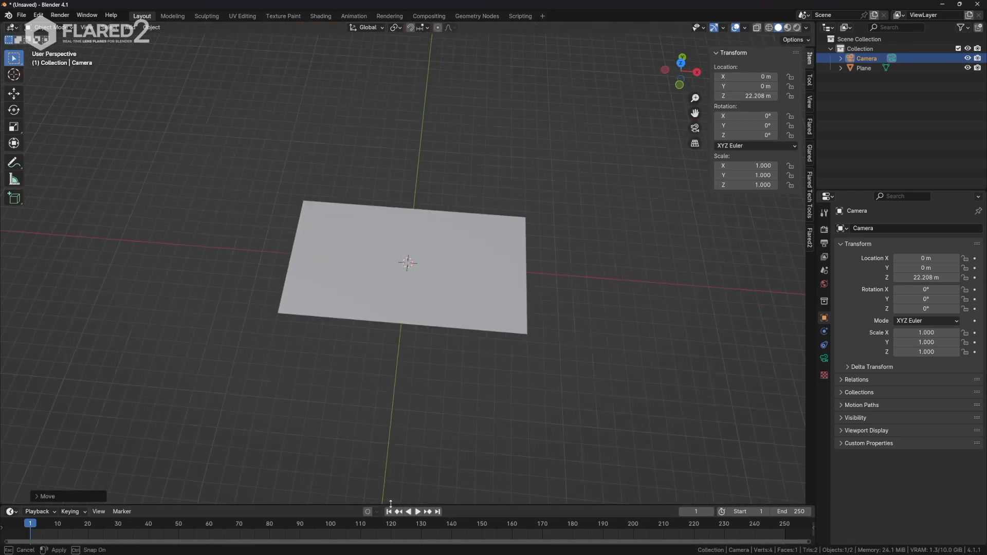
# Split the enlarged timeline area in two and turn its upper part into a Shader Editor.
pyautogui.moveTo(391, 504); pyautogui.dragTo(391, 256)
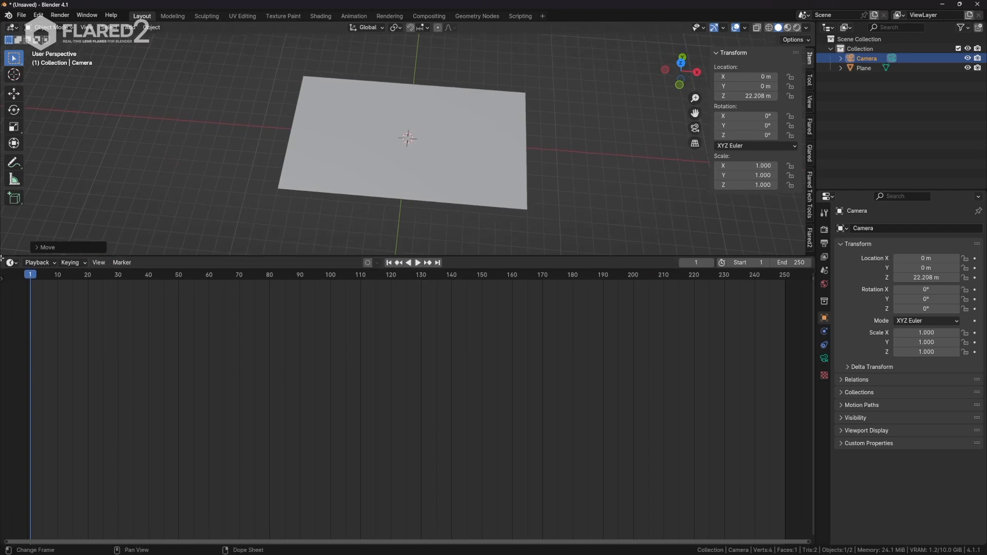
pyautogui.moveTo(1, 258); pyautogui.dragTo(1, 506)
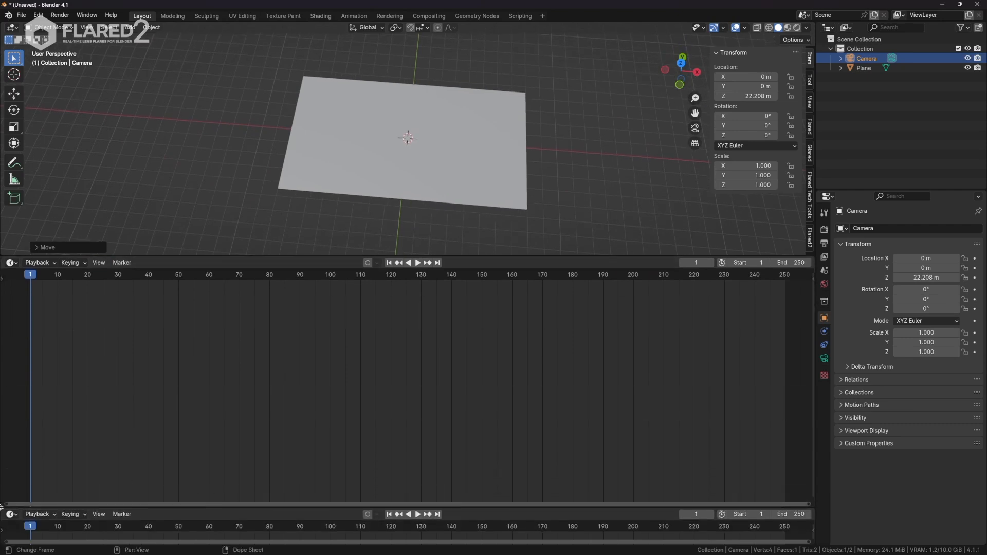
pyautogui.click(9, 263)
pyautogui.click(51, 353)
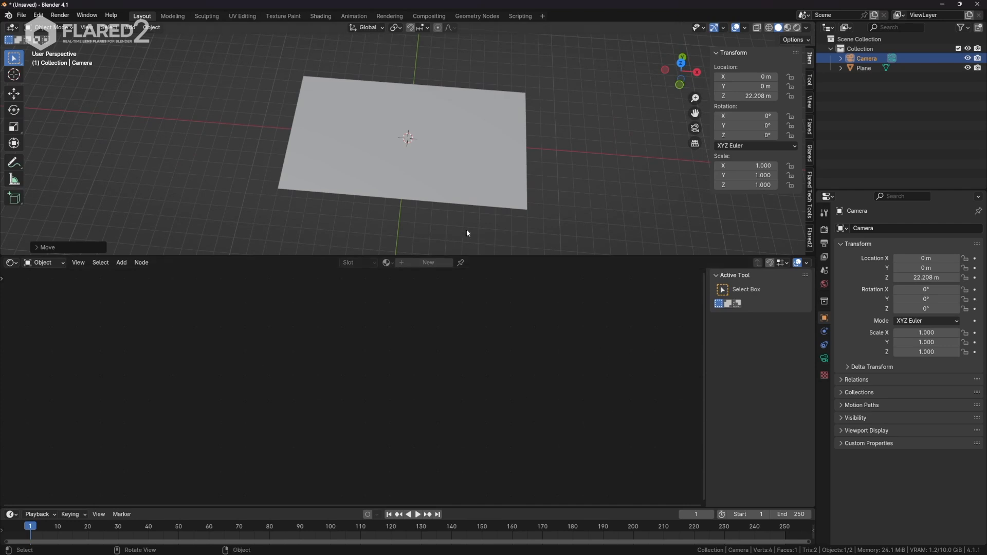
# Create a new material on the plane and delete its Principled BSDF node.
pyautogui.click(470, 178)
pyautogui.click(429, 263)
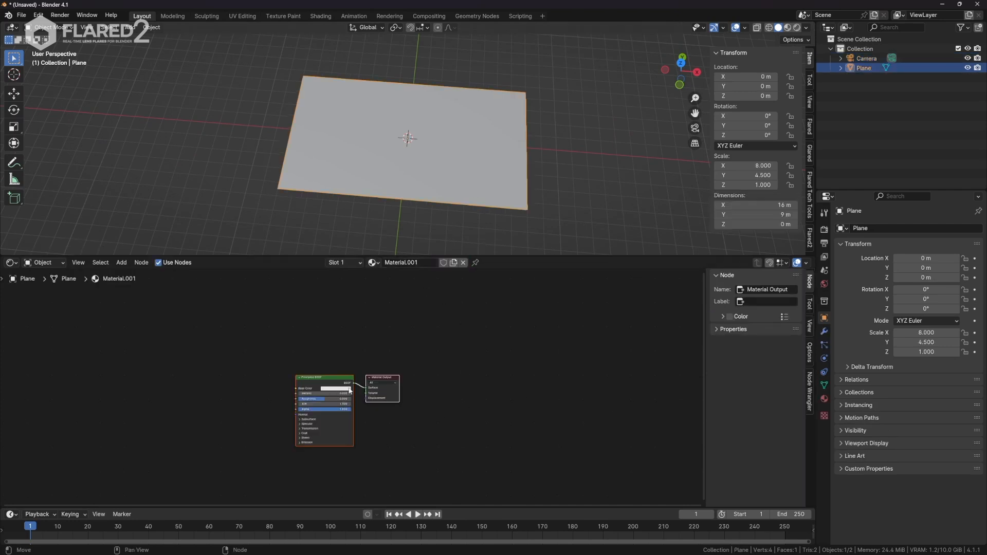
pyautogui.click(319, 382)
pyautogui.scroll(3, 329, 375)
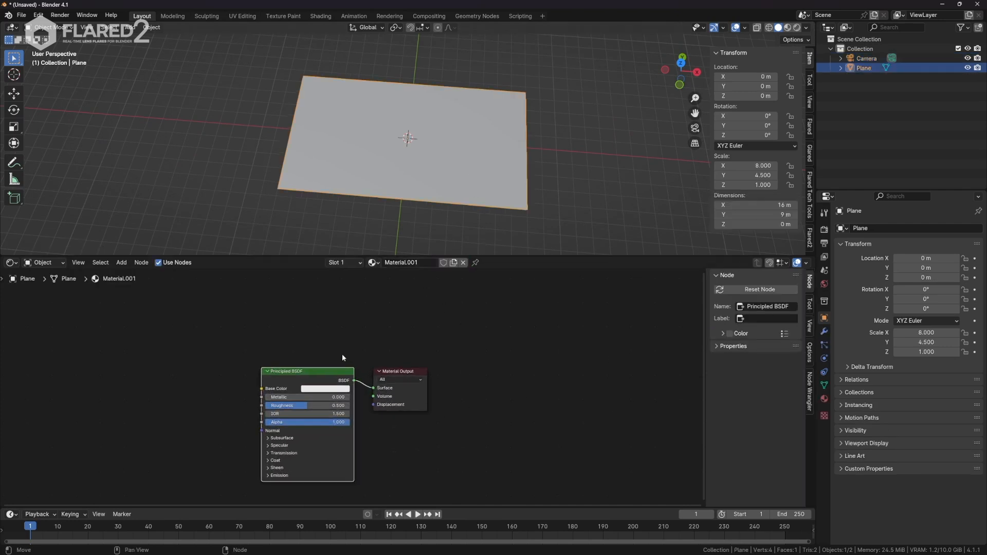
pyautogui.press('Delete')
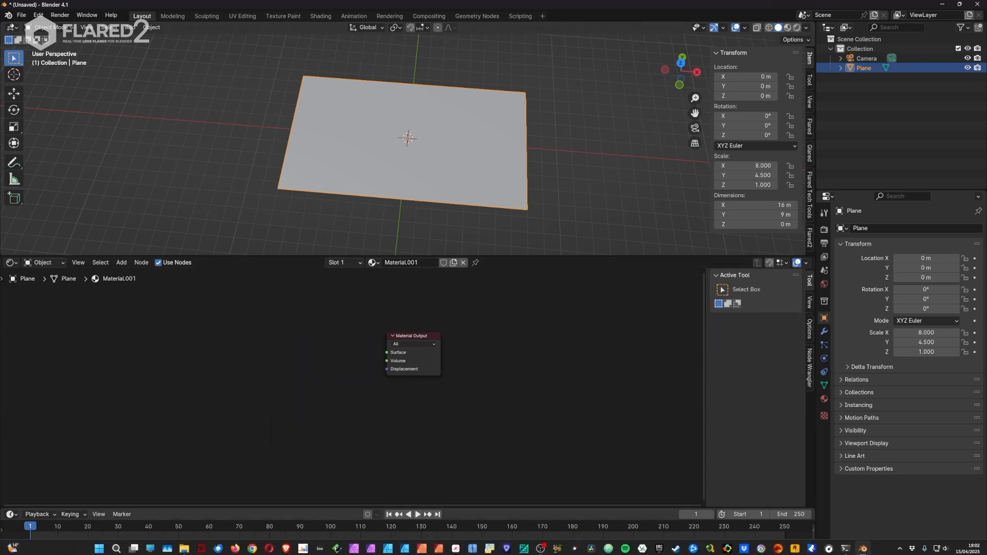
# Bring 1103465_1080p_4k_1920x1080.mp4 from File Explorer into the material as a texture node and connect its Color to the Material Output's Surface.
pyautogui.hotkey('alt', 'Tab')
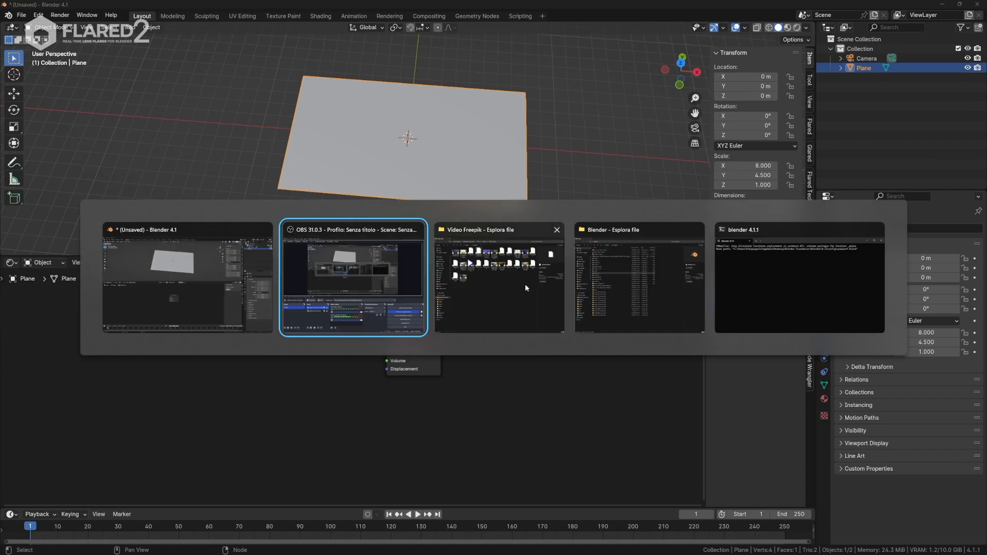
pyautogui.click(537, 286)
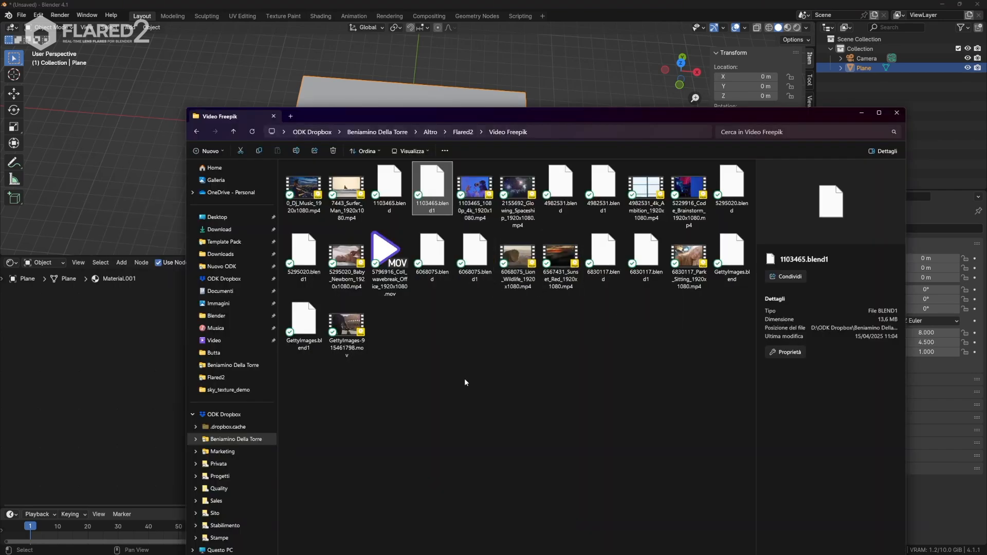
pyautogui.click(475, 193)
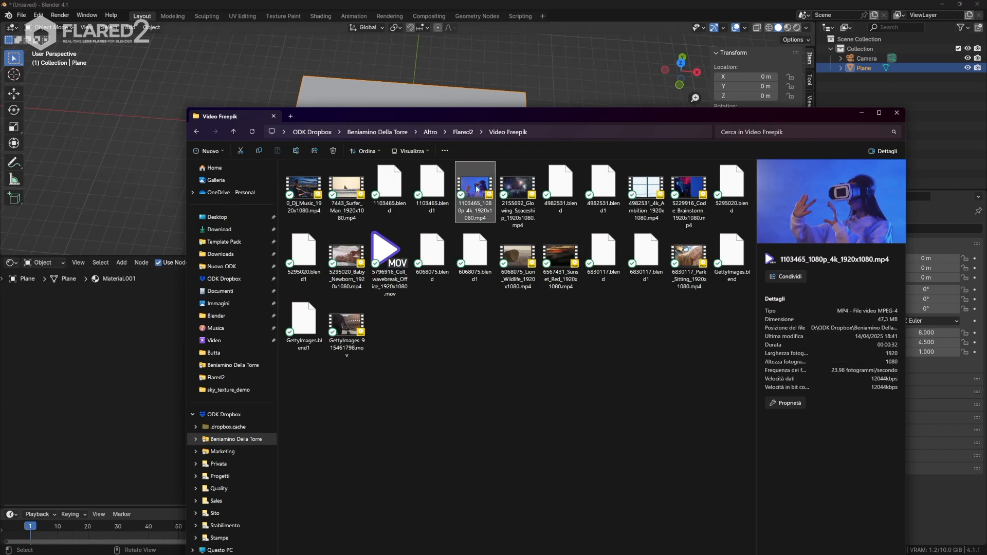
pyautogui.moveTo(129, 365); pyautogui.dragTo(130, 364)
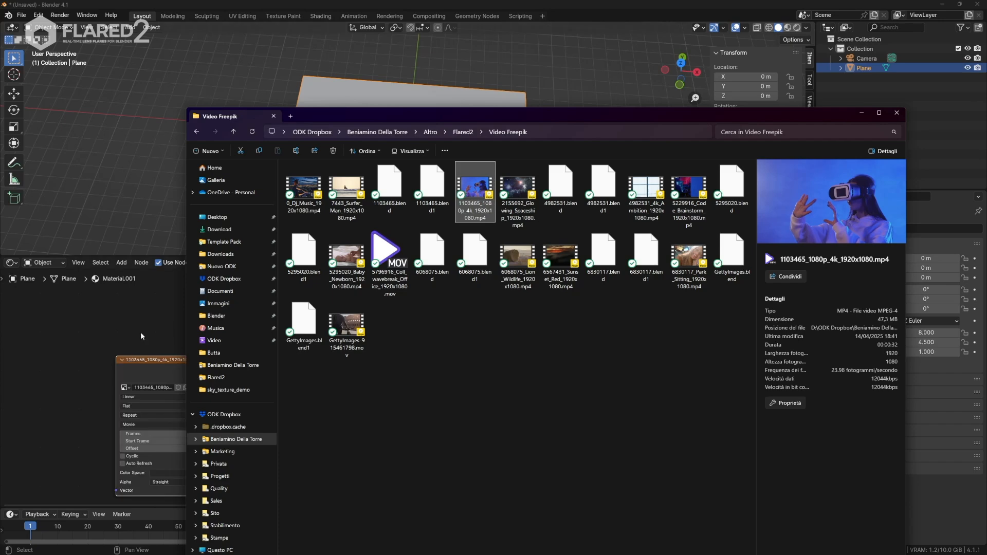
pyautogui.moveTo(208, 370); pyautogui.dragTo(369, 352)
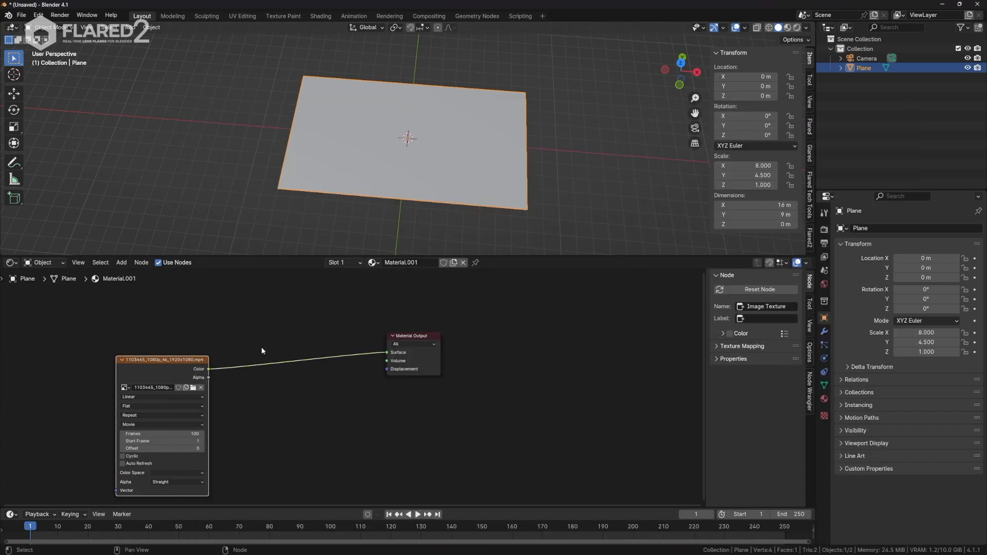
pyautogui.moveTo(192, 359); pyautogui.dragTo(334, 327)
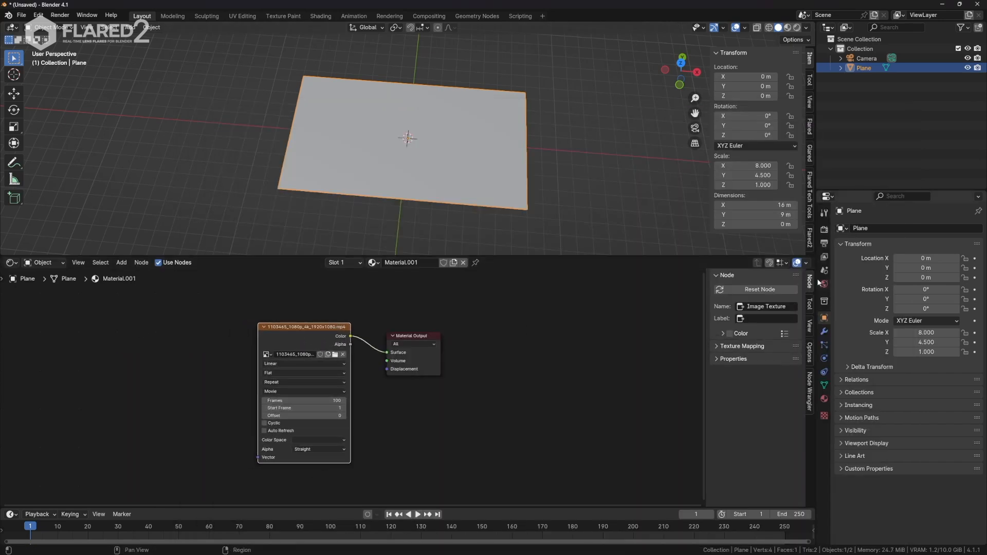
# Set the scene's output frame rate to 23.98 fps.
pyautogui.click(824, 244)
pyautogui.click(935, 316)
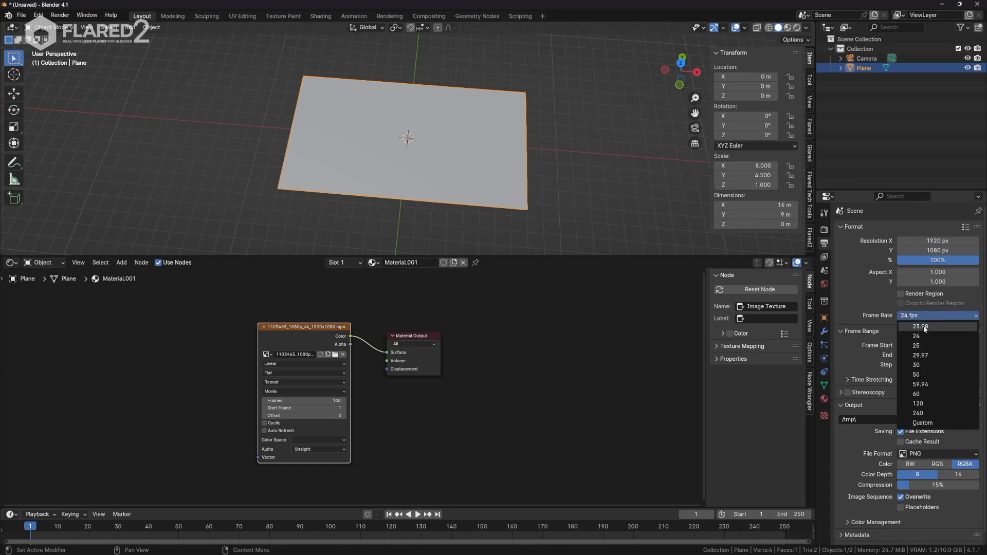
pyautogui.click(923, 328)
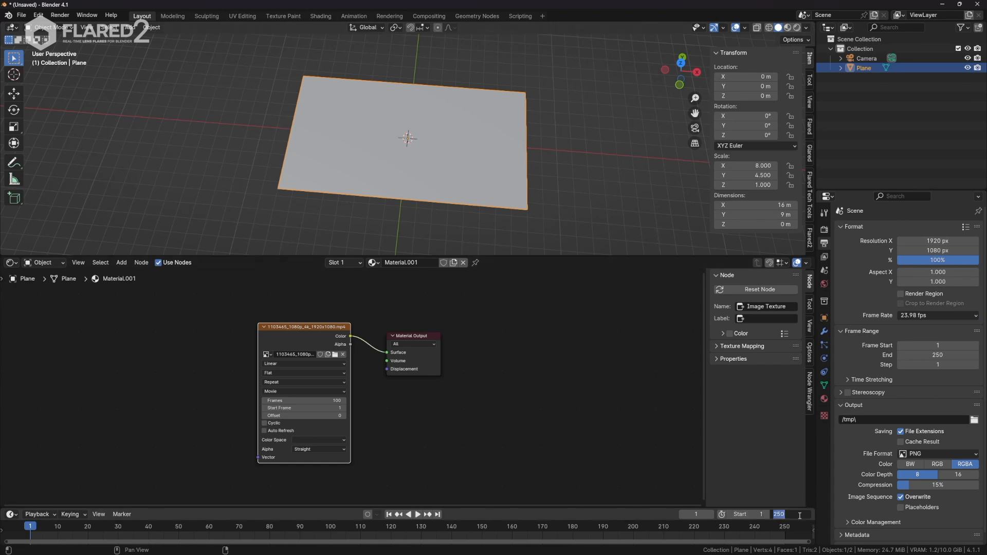
# Set the scene's end frame to 1000.
pyautogui.click(799, 516)
pyautogui.write('1000')
pyautogui.press('Return')
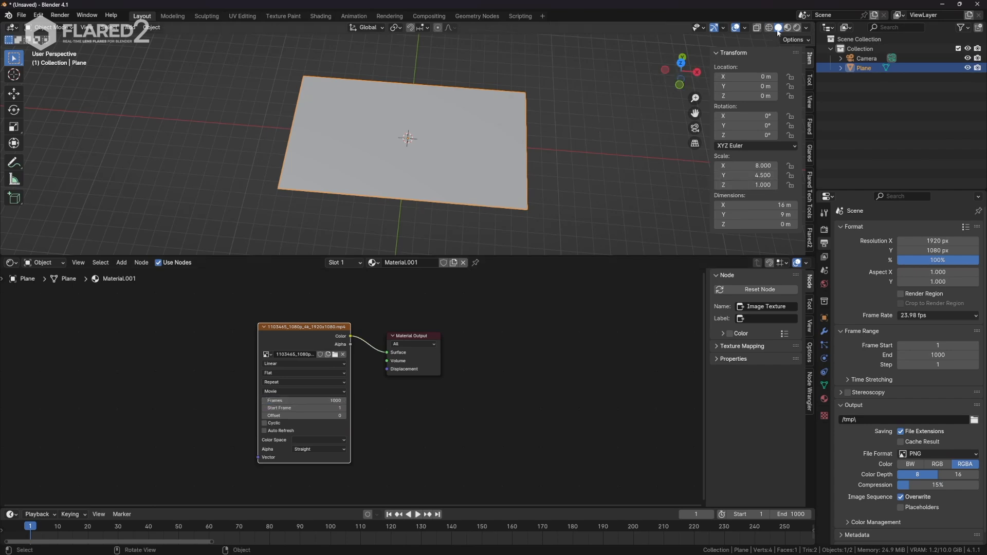
# Show the 3D viewport in Rendered shading and frame the video plane through the camera.
pyautogui.click(797, 28)
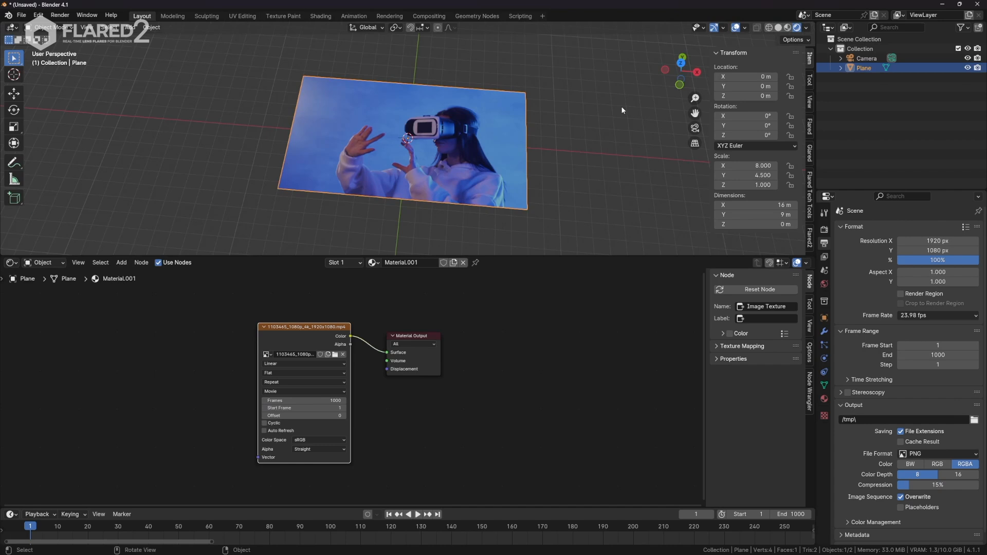
pyautogui.press('KP_0')
pyautogui.press('Home')
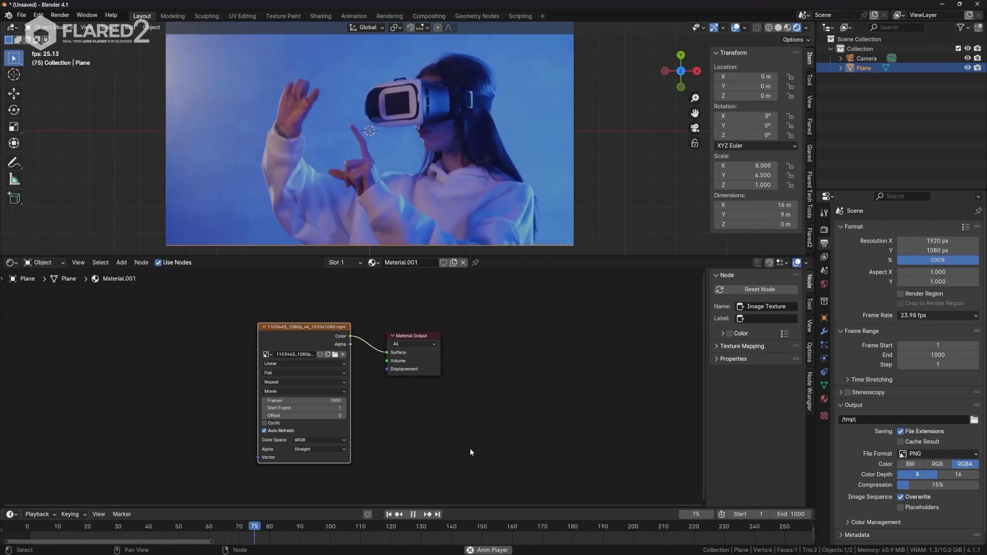
# Bring the whole frame range into the timeline and scrub ahead to look for the end of the footage.
pyautogui.scroll(-3, 594, 533)
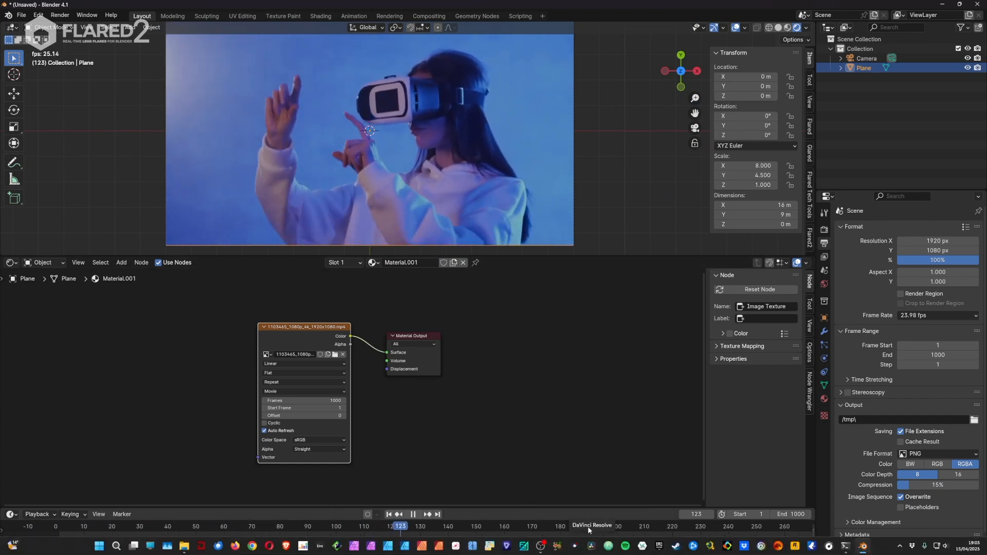
pyautogui.scroll(-8, 579, 534)
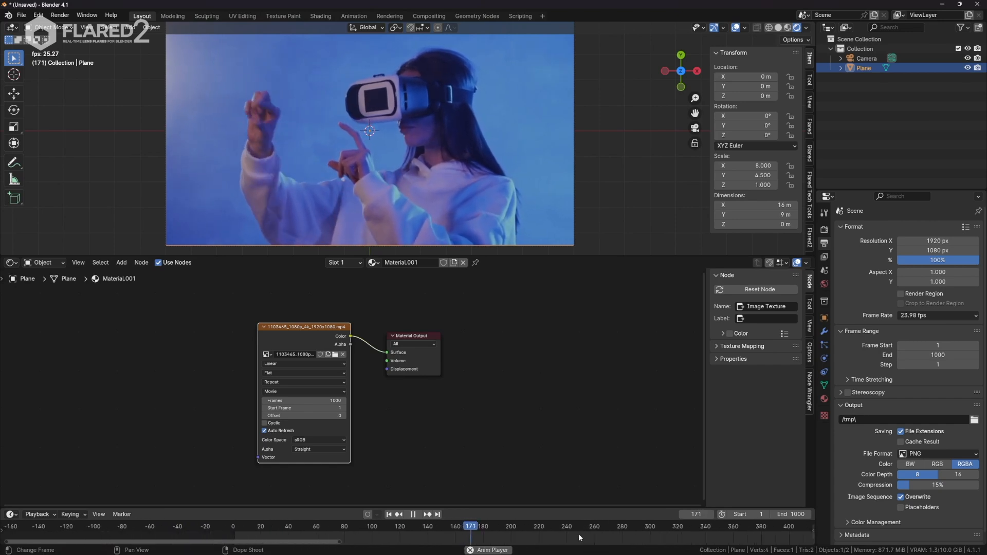
pyautogui.moveTo(578, 534); pyautogui.dragTo(539, 534, button='middle')
pyautogui.scroll(-5, 511, 533)
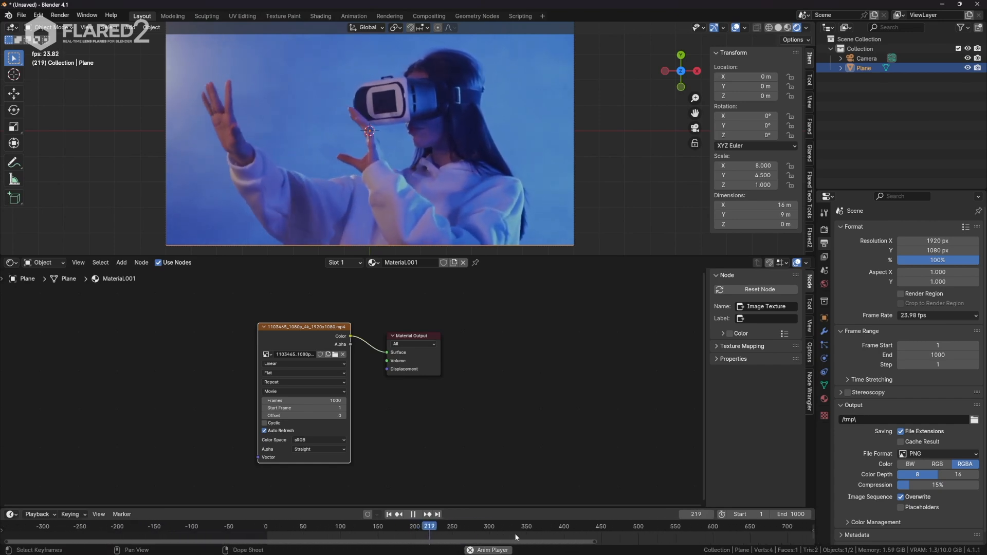
pyautogui.scroll(-3, 499, 534)
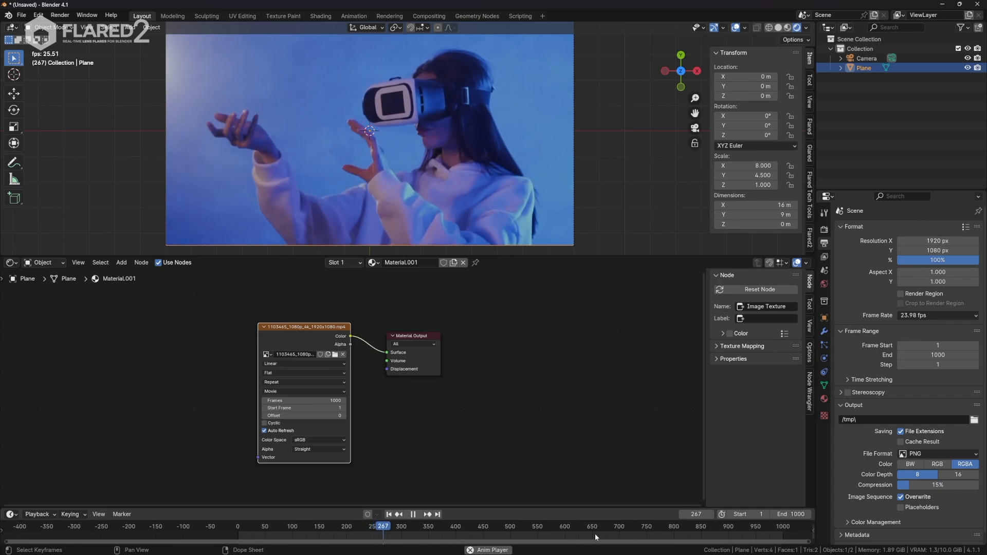
pyautogui.click(478, 535)
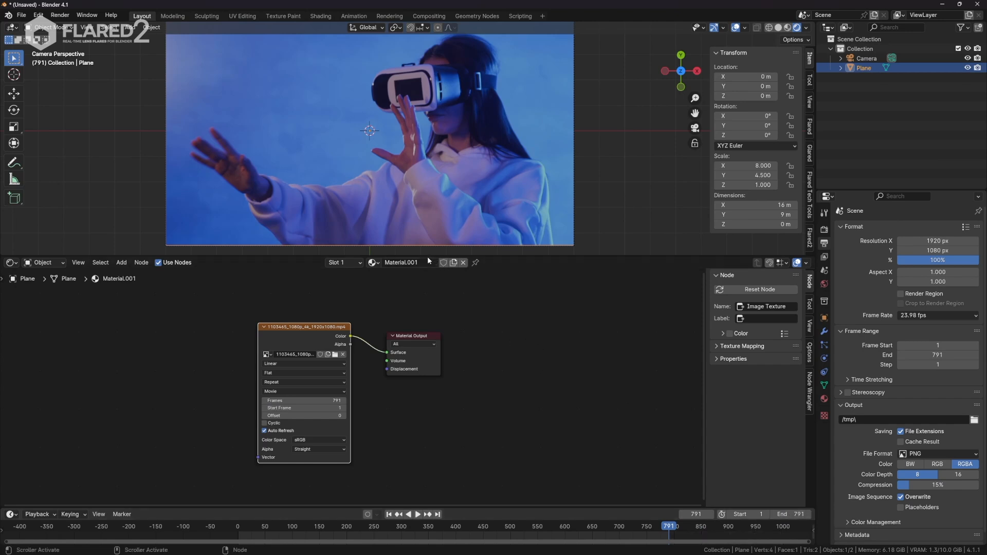
# Enlarge the 3D viewport over the Shader Editor and play the footage on the plane from the first frame, stopping partway.
pyautogui.moveTo(428, 257); pyautogui.dragTo(435, 340)
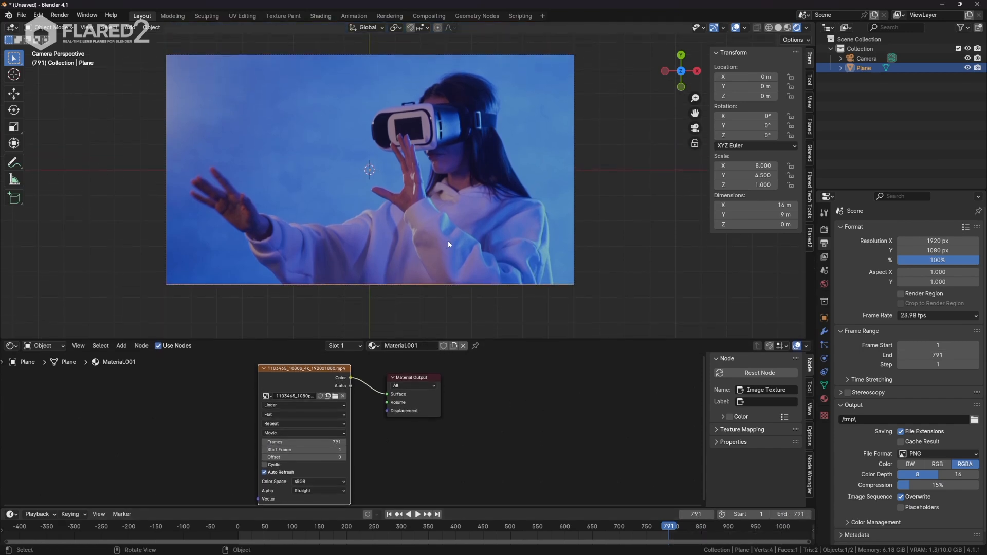
pyautogui.scroll(2, 448, 245)
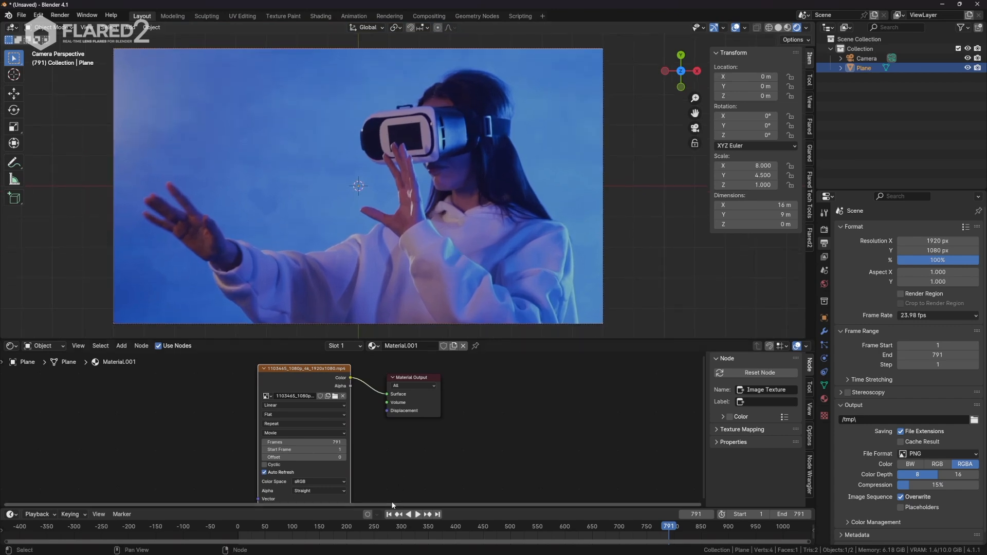
pyautogui.click(389, 514)
pyautogui.click(417, 514)
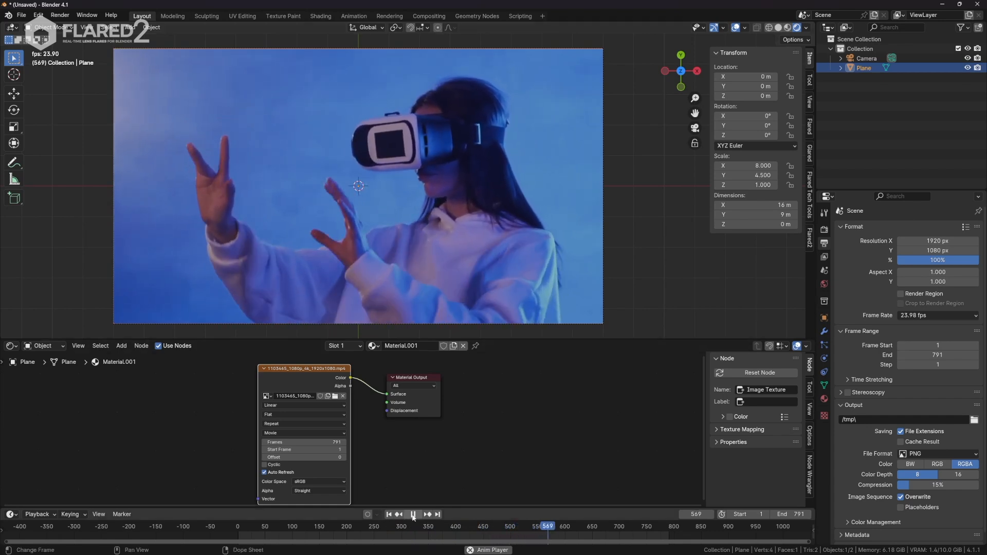
pyautogui.click(412, 514)
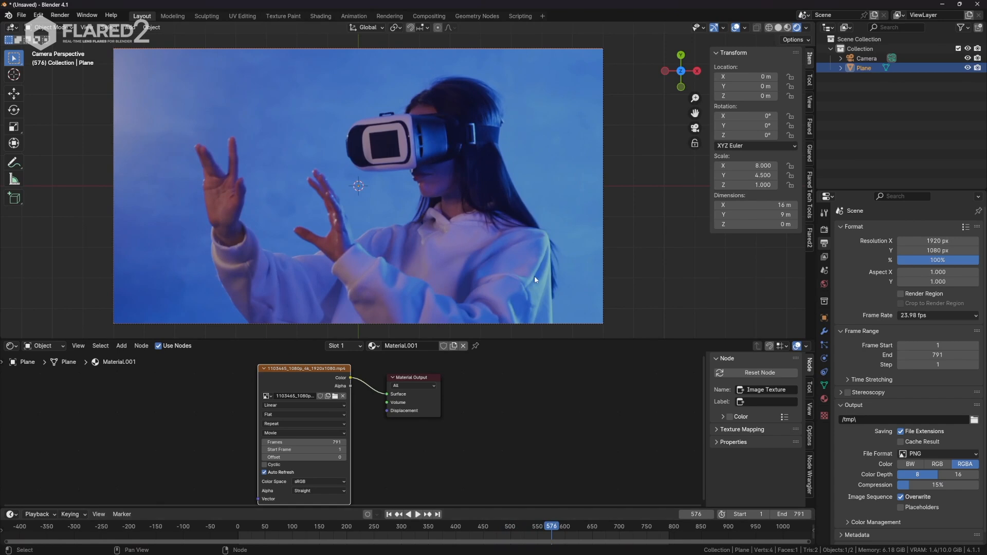
# Add a VFX Motion Tracking workspace.
pyautogui.click(542, 16)
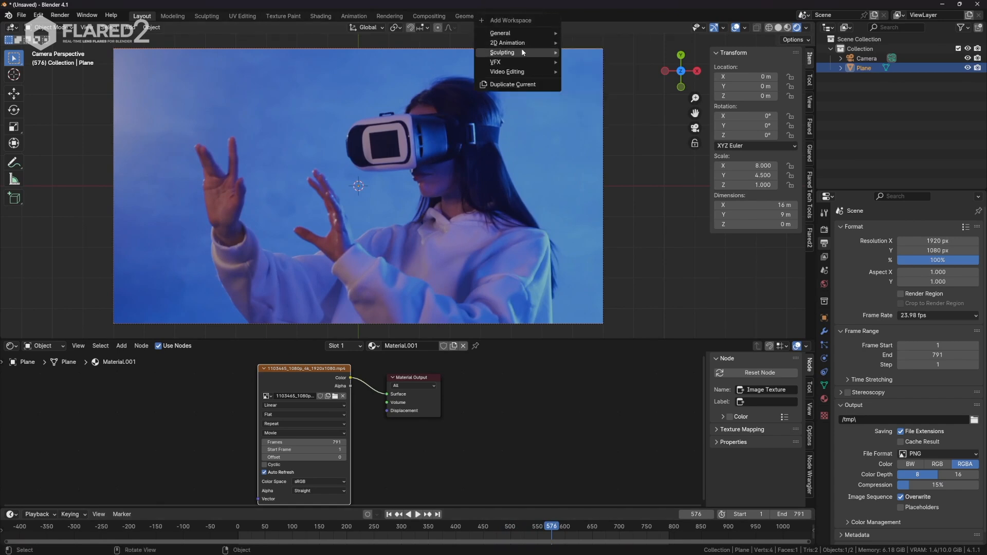
pyautogui.moveTo(523, 53)
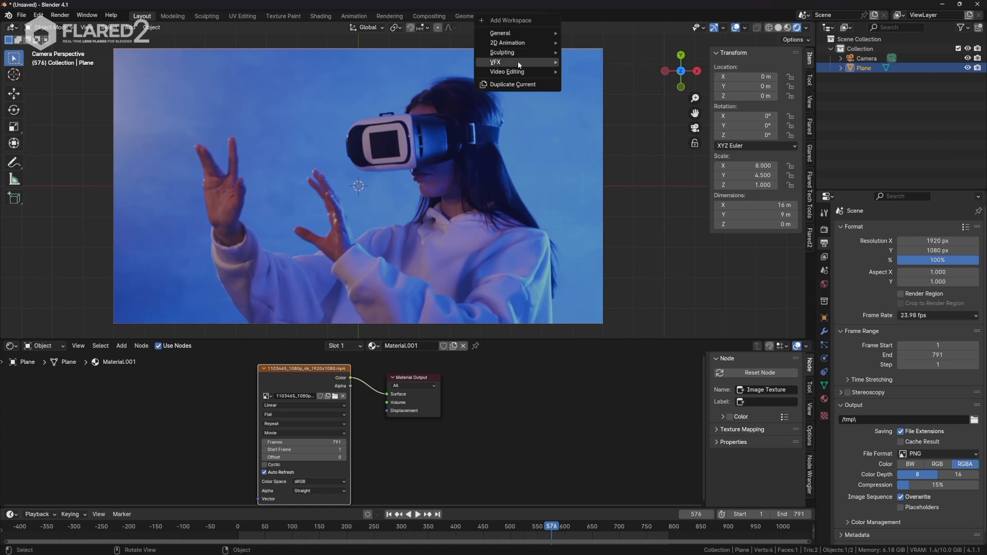
pyautogui.click(597, 82)
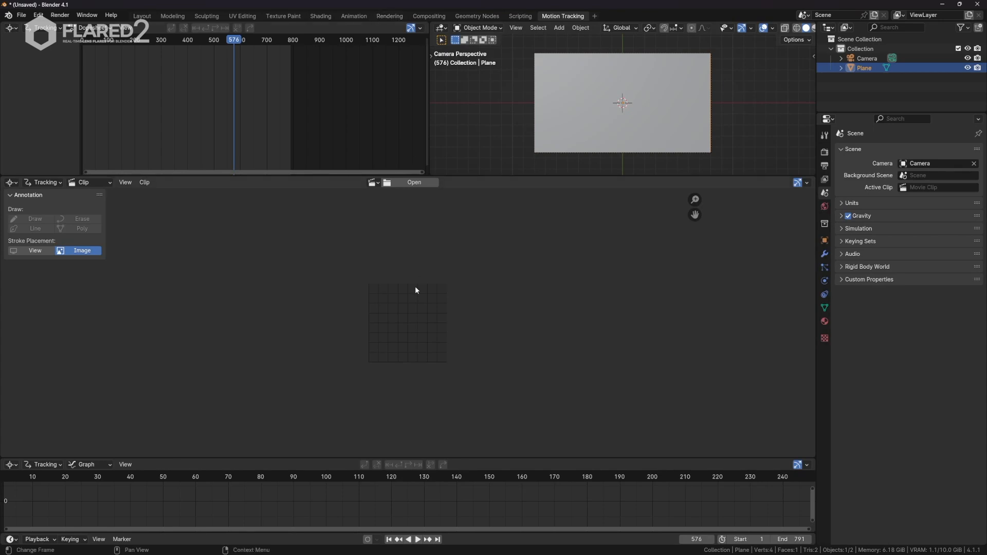
# Load 1103465_1080p_4k_1920x1080.mp4 from File Explorer into the Movie Clip Editor.
pyautogui.hotkey('alt', 'Tab')
pyautogui.click(417, 273)
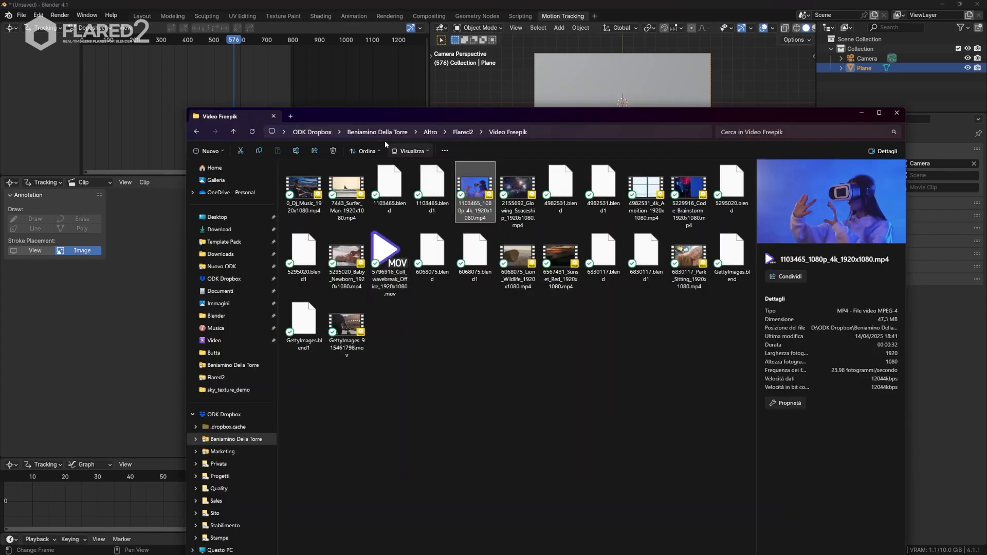
pyautogui.moveTo(378, 112); pyautogui.dragTo(553, 313)
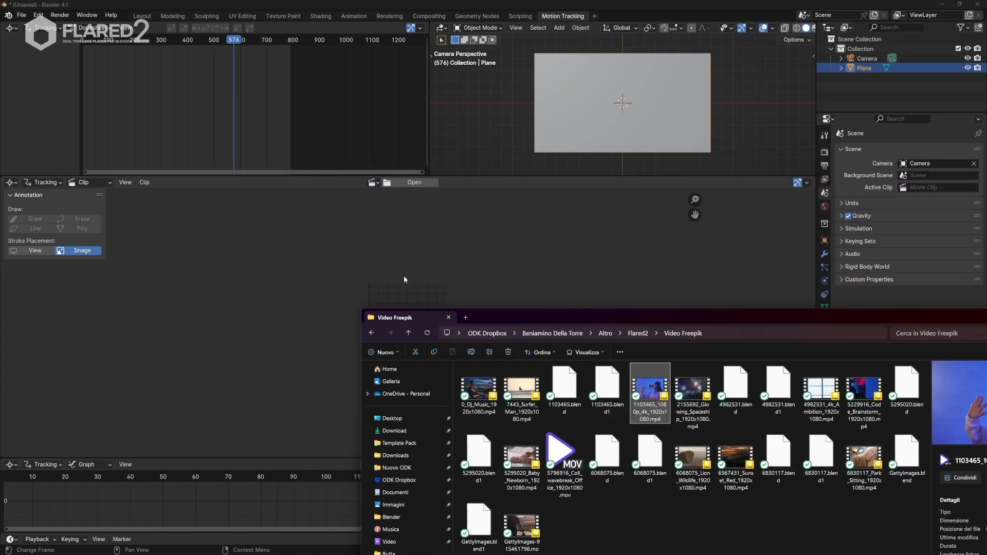
pyautogui.click(360, 265)
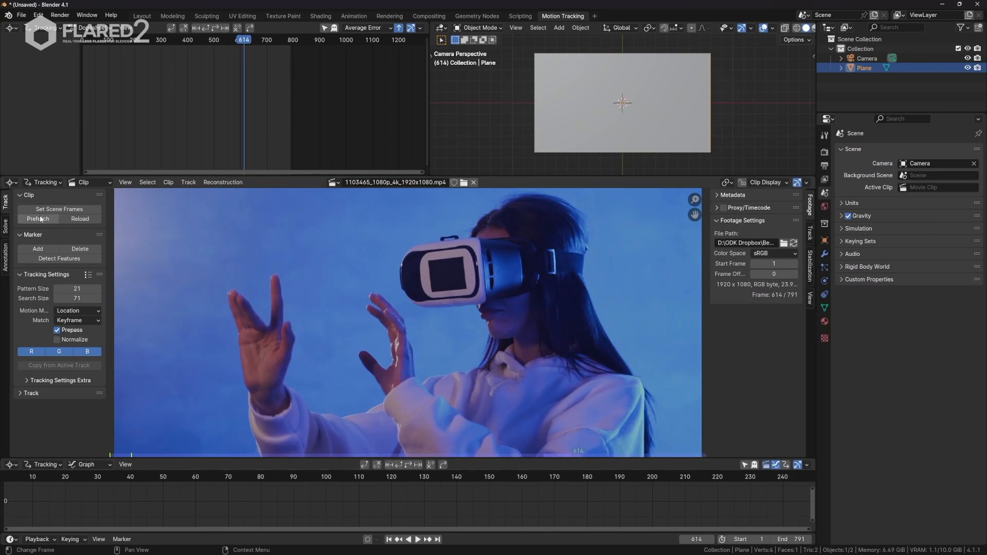
# Prefetch the clip's frames into memory.
pyautogui.click(40, 219)
pyautogui.scroll(-2, 409, 377)
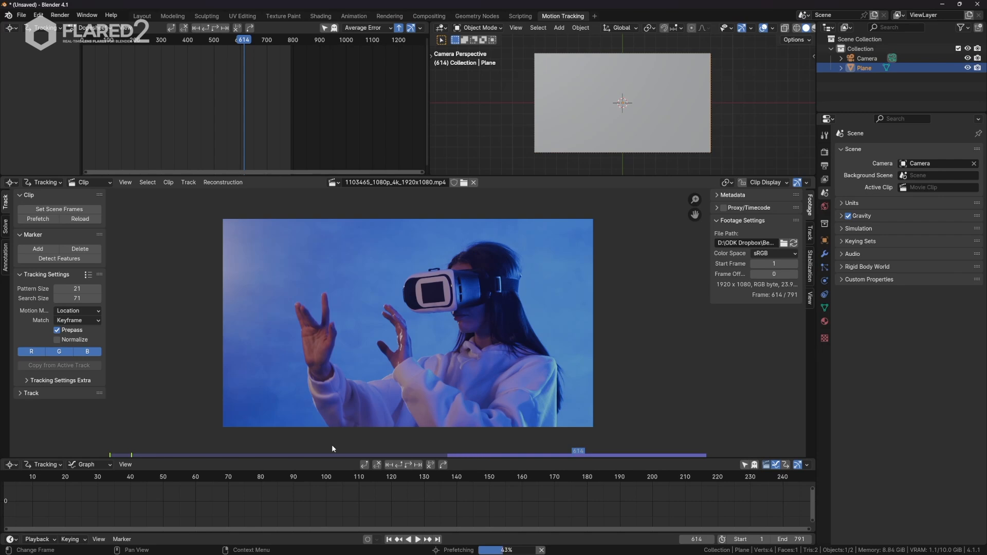
pyautogui.hotkey('alt', 'Tab')
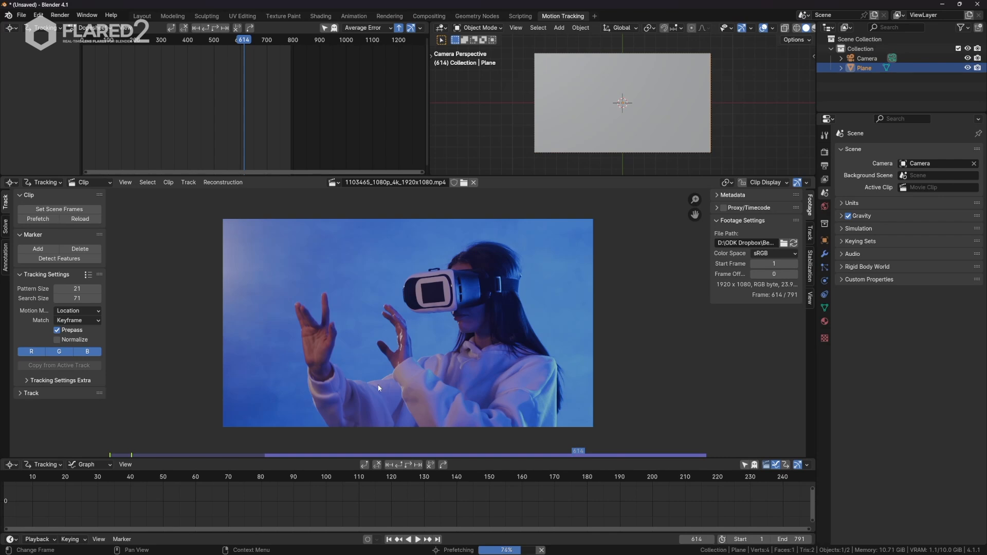
# Check the Video Sequencer's memory cache limit in the System preferences, then close the preferences.
pyautogui.click(38, 15)
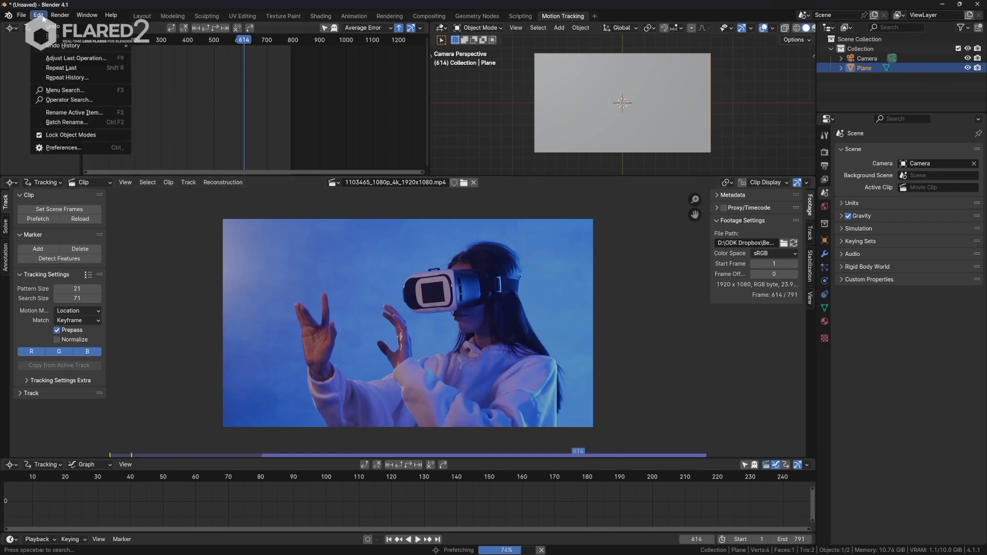
pyautogui.click(64, 147)
pyautogui.click(17, 160)
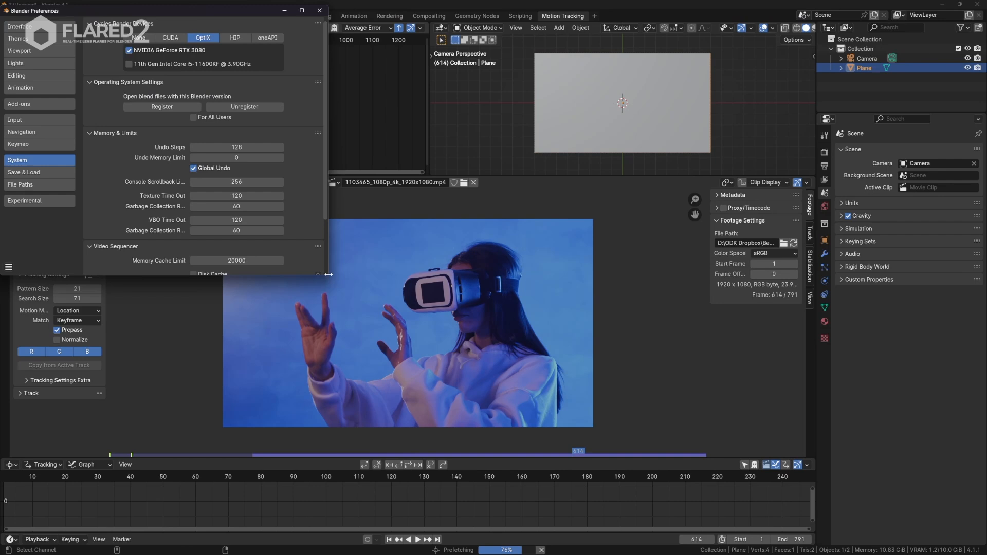
pyautogui.moveTo(328, 276); pyautogui.dragTo(323, 391)
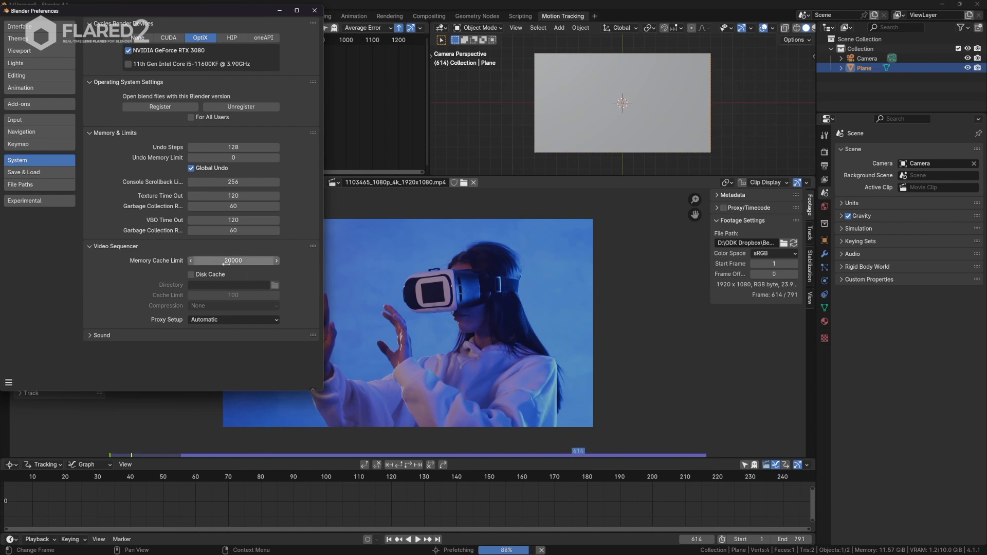
pyautogui.click(315, 10)
# Place a tracking marker on the upper corner of the headset strap buckle at frame 1 and track it forward through the clip.
pyautogui.click(389, 540)
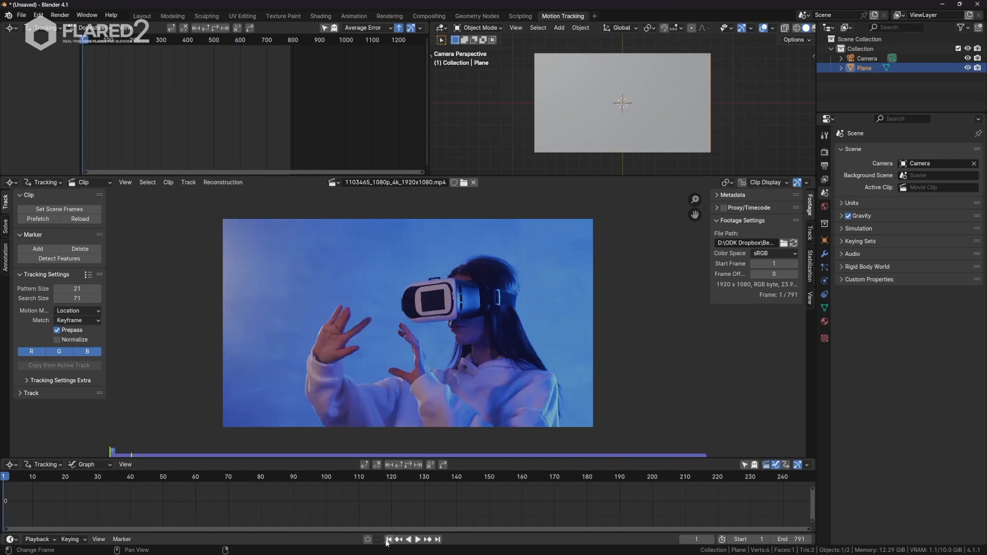
pyautogui.scroll(3, 512, 308)
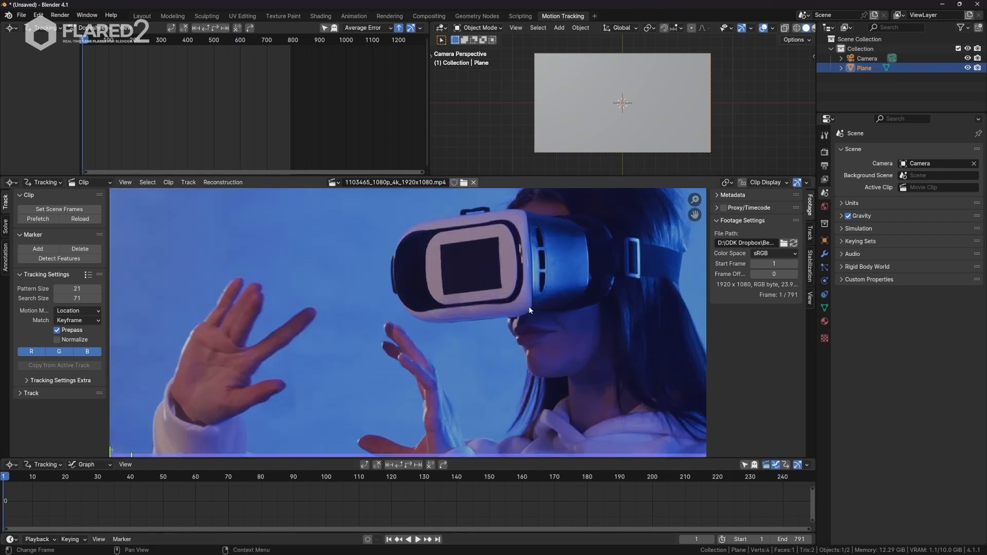
pyautogui.scroll(5, 634, 295)
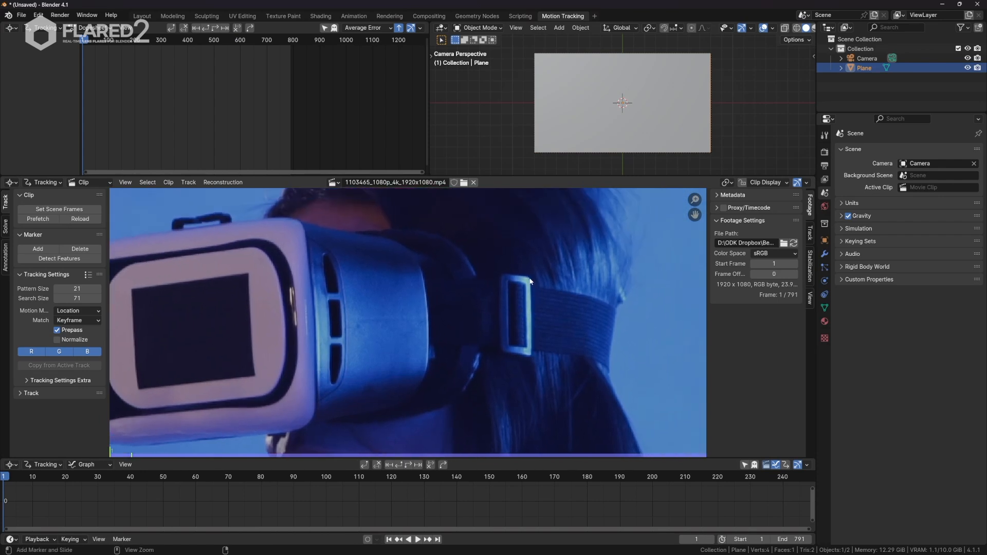
pyautogui.keyDown('ctrl'); pyautogui.click(530, 281); pyautogui.keyUp('ctrl')
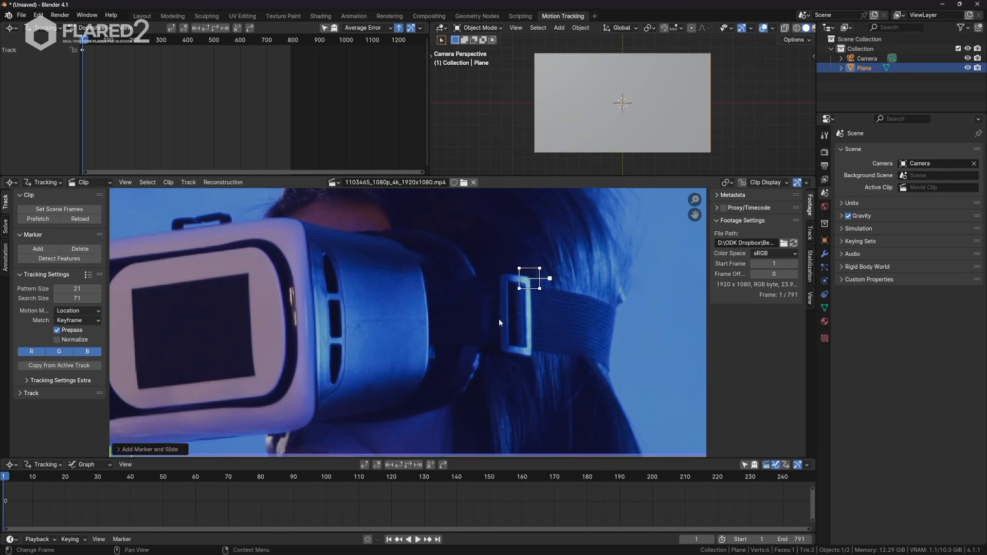
pyautogui.click(410, 465)
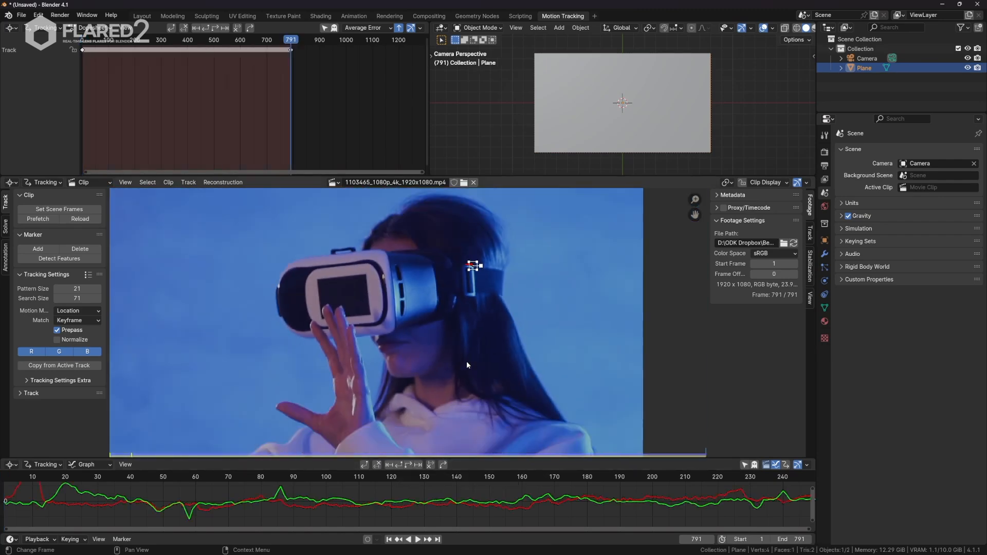
# Examine the track's curves over the full frame range and scrub through the clip to check how the marker follows the strap buckle.
pyautogui.scroll(-2, 467, 361)
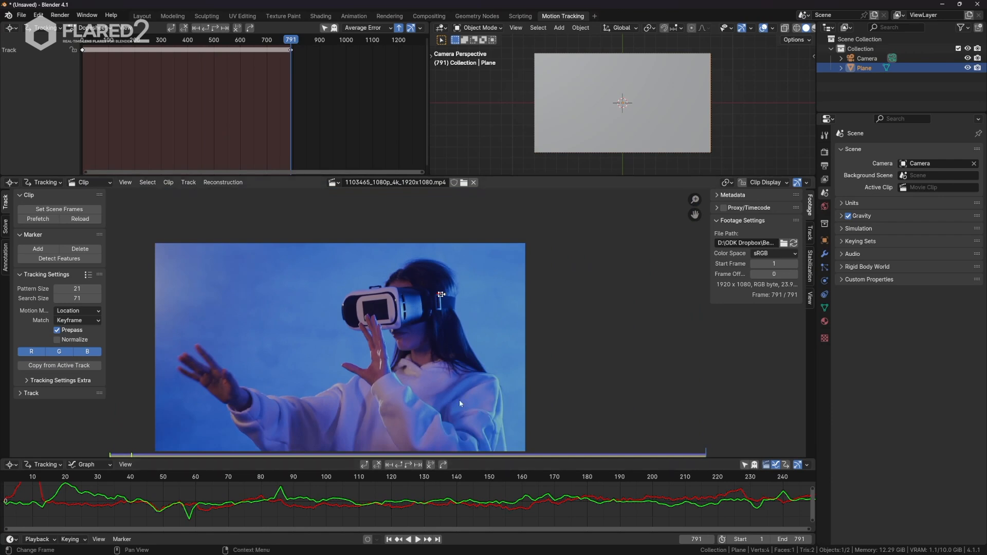
pyautogui.scroll(-7, 436, 504)
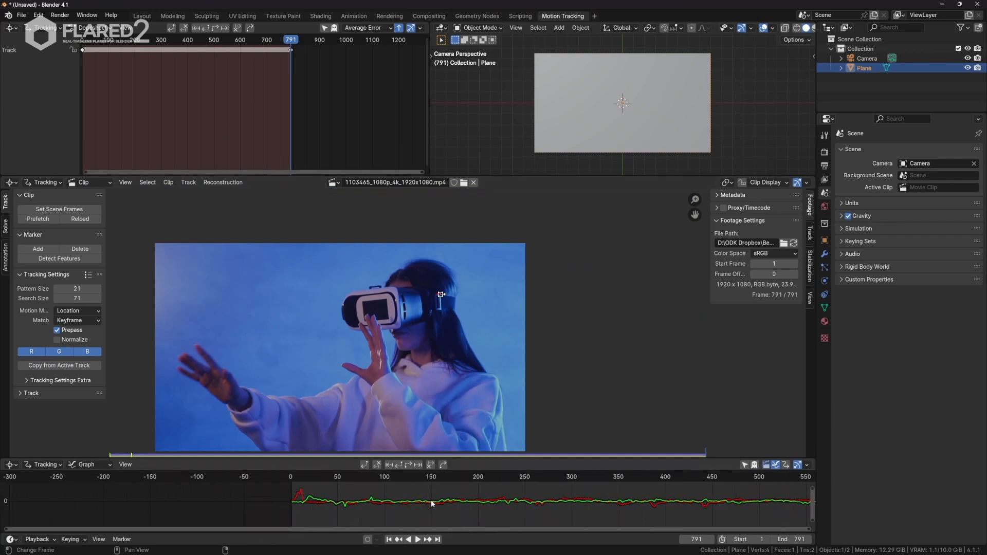
pyautogui.scroll(-4, 432, 500)
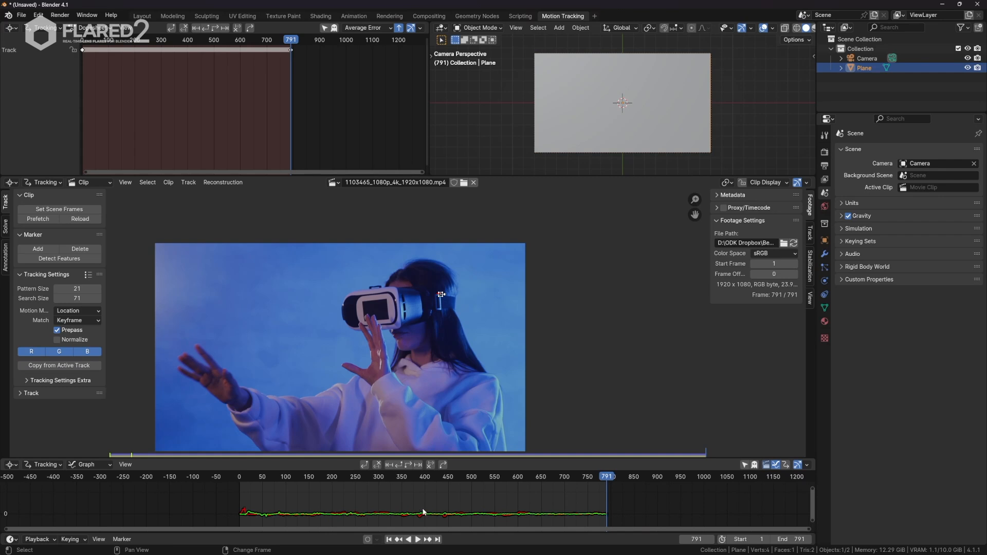
pyautogui.moveTo(446, 384); pyautogui.dragTo(497, 323, button='middle')
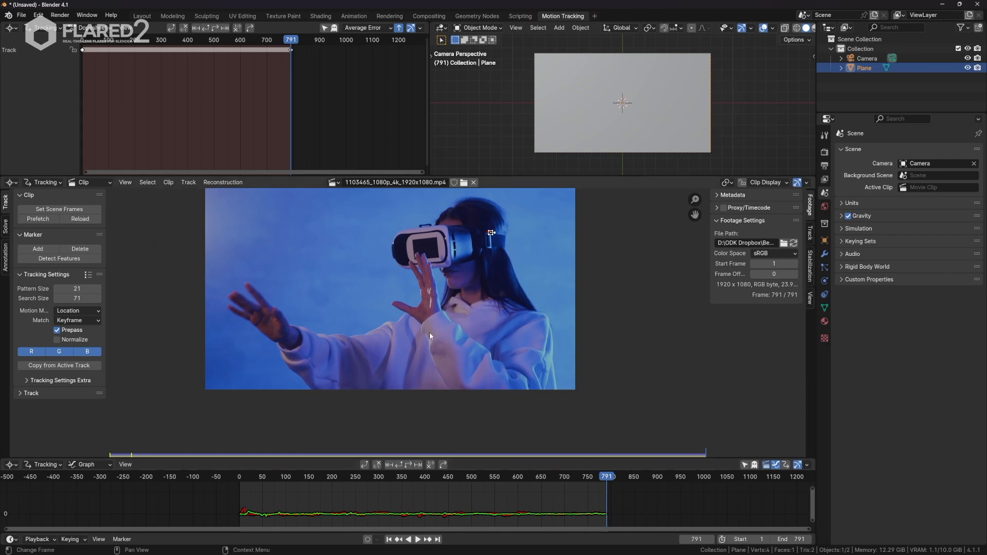
pyautogui.scroll(3, 430, 332)
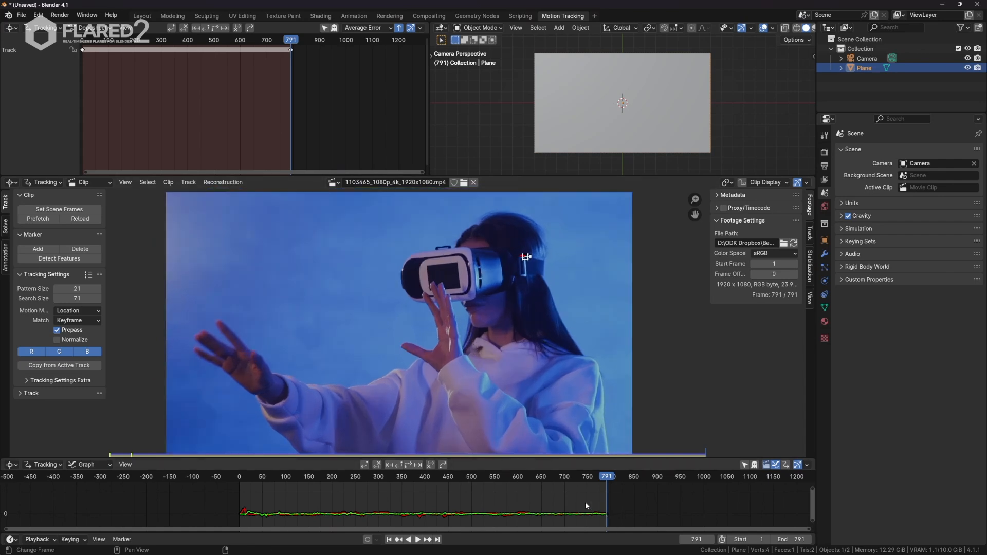
pyautogui.moveTo(610, 482); pyautogui.dragTo(520, 476)
pyautogui.scroll(5, 403, 329)
pyautogui.moveTo(526, 287); pyautogui.dragTo(460, 395, button='middle')
pyautogui.moveTo(518, 481); pyautogui.dragTo(546, 466)
pyautogui.scroll(-2, 476, 341)
pyautogui.scroll(-2, 476, 341)
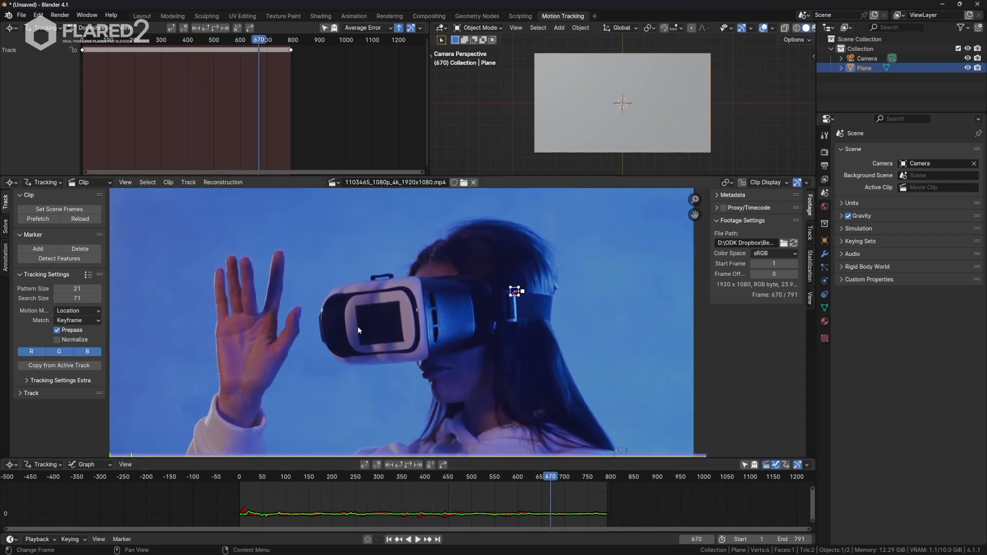
# Link an empty to the strap buckle's motion track and return to the Layout workspace.
pyautogui.click(6, 229)
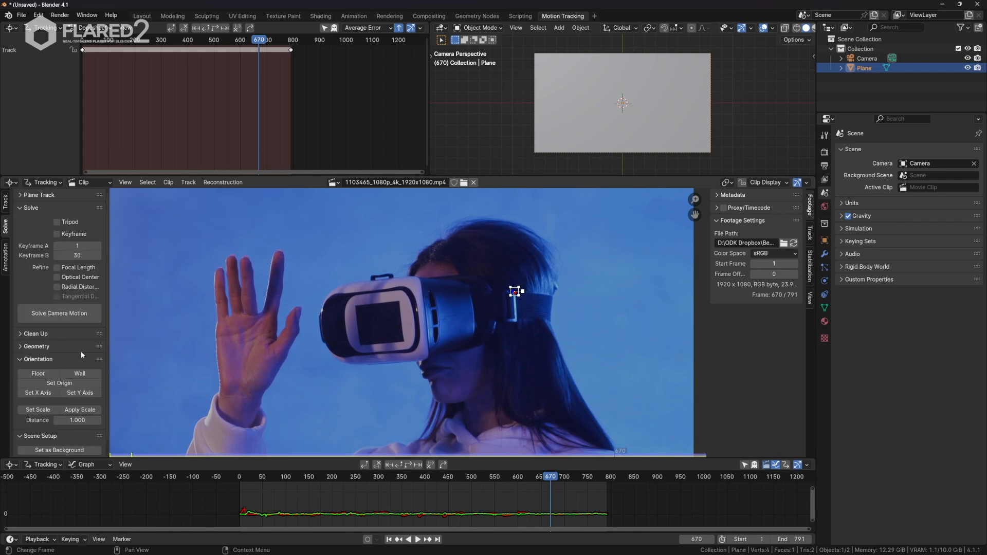
pyautogui.click(49, 347)
pyautogui.scroll(-1, 62, 356)
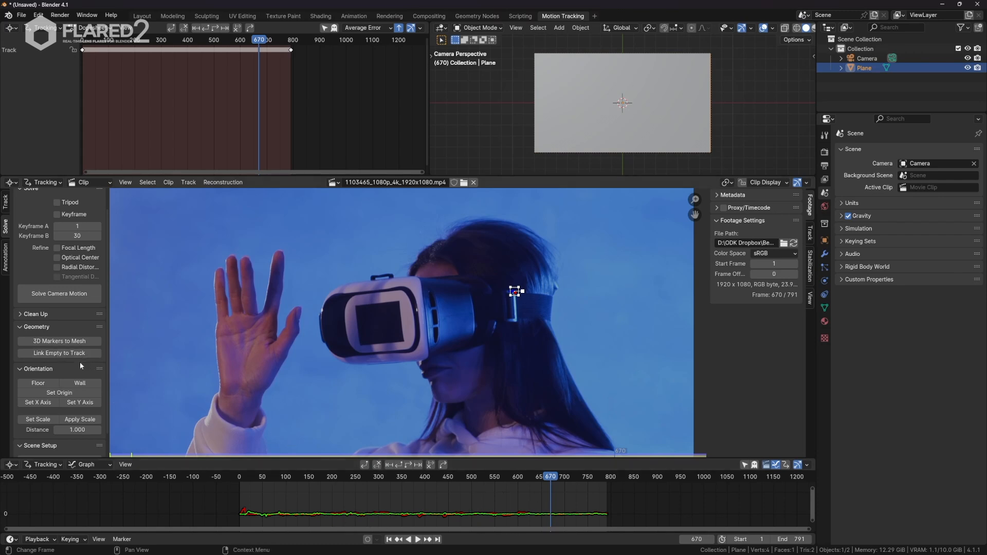
pyautogui.click(67, 353)
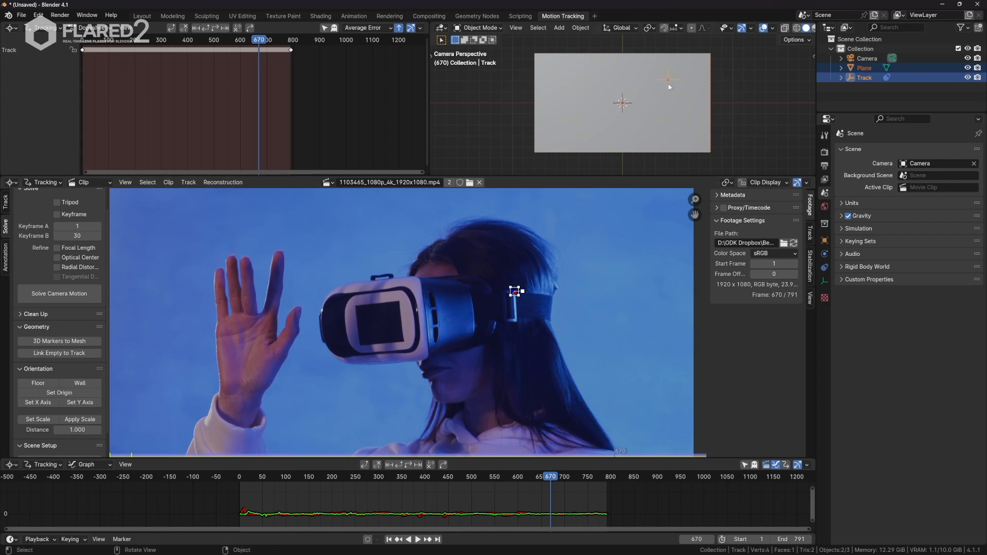
pyautogui.click(143, 17)
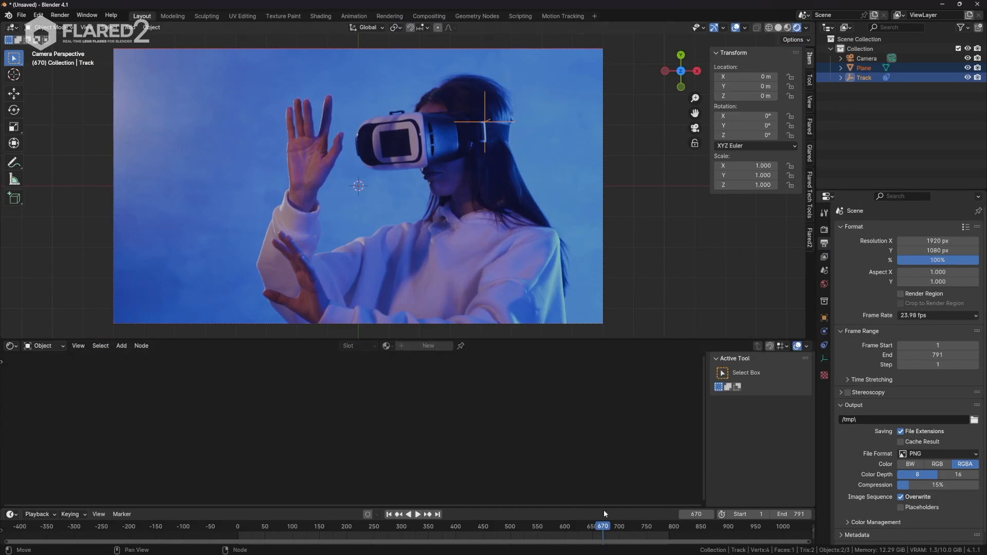
# Scrub and play through the footage back to frame 434 to check how the linked empty follows the headset strap.
pyautogui.click(578, 528)
pyautogui.press('space')
pyautogui.moveTo(578, 528); pyautogui.dragTo(474, 537)
pyautogui.press('space')
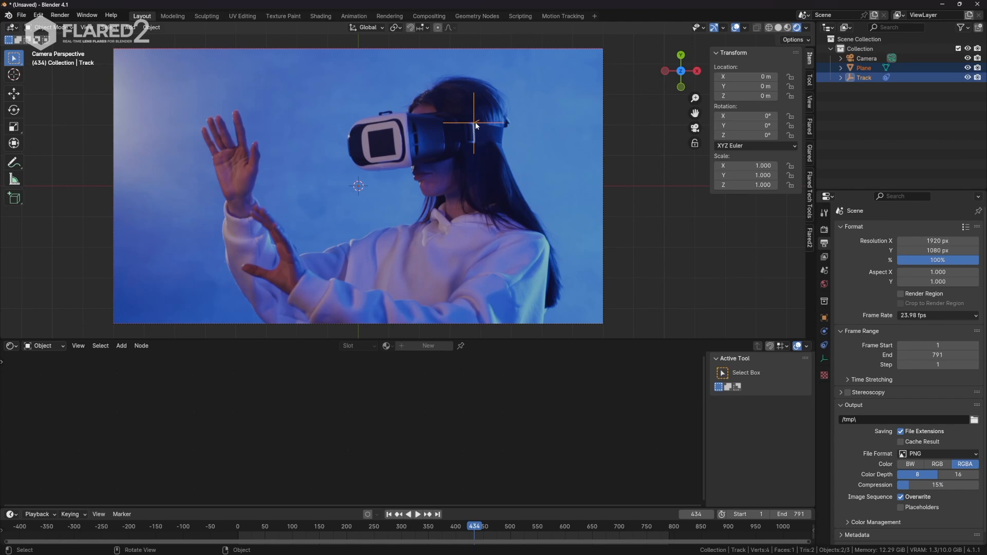
# Add a Plain Axes empty and move it just outside the camera frame's upper left, at about X -9.0 m, Y 3.02 m.
pyautogui.click(664, 263)
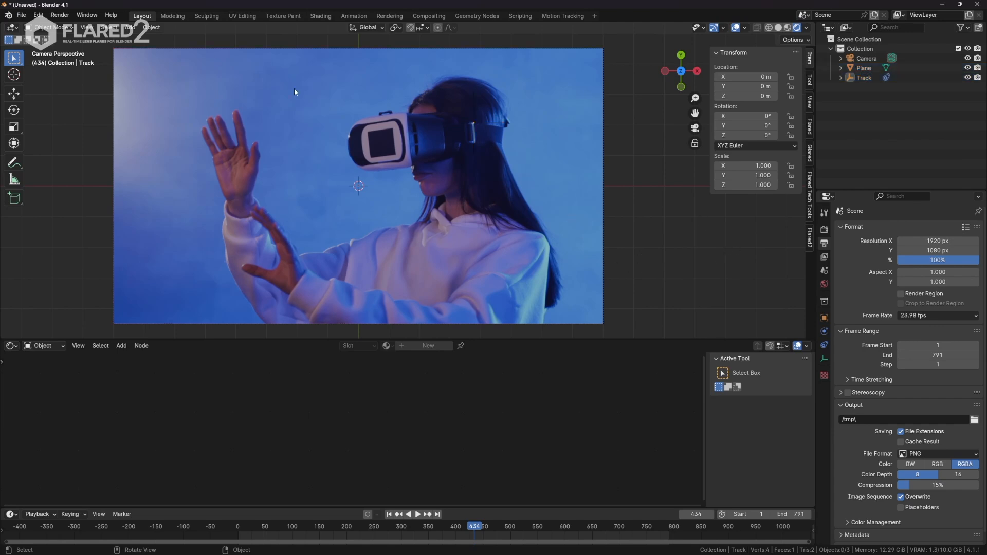
pyautogui.click(130, 27)
pyautogui.moveTo(139, 41)
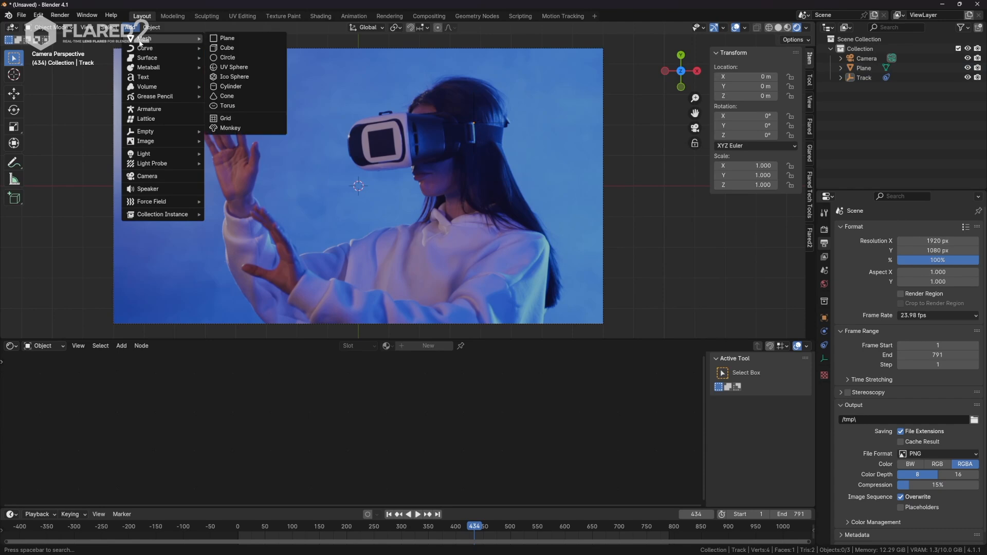
pyautogui.moveTo(189, 133)
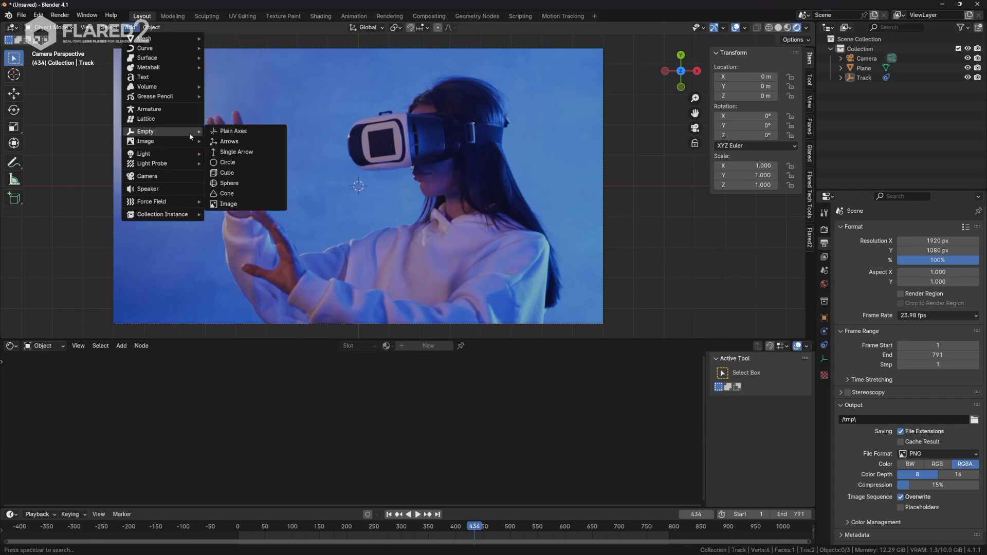
pyautogui.click(235, 132)
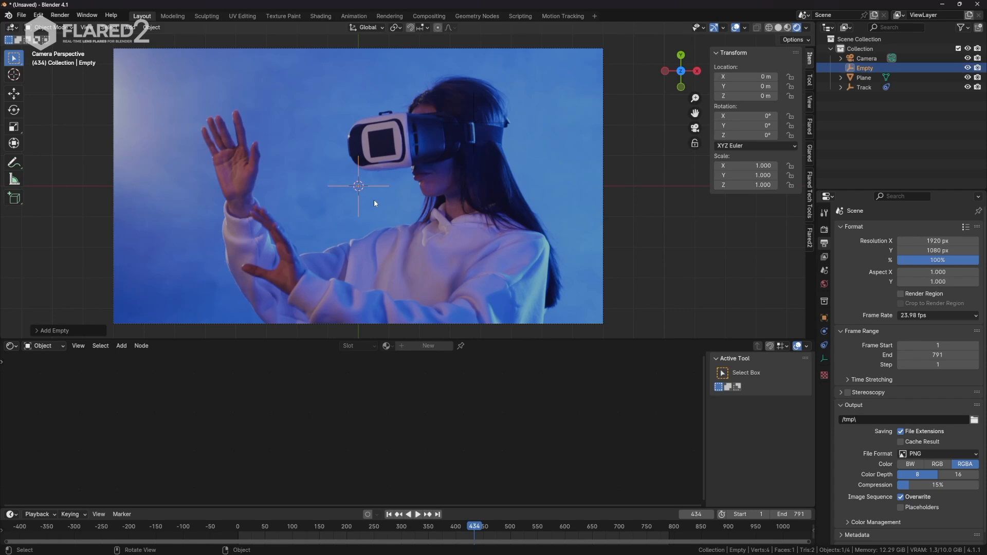
pyautogui.scroll(-1, 374, 203)
pyautogui.press('g')
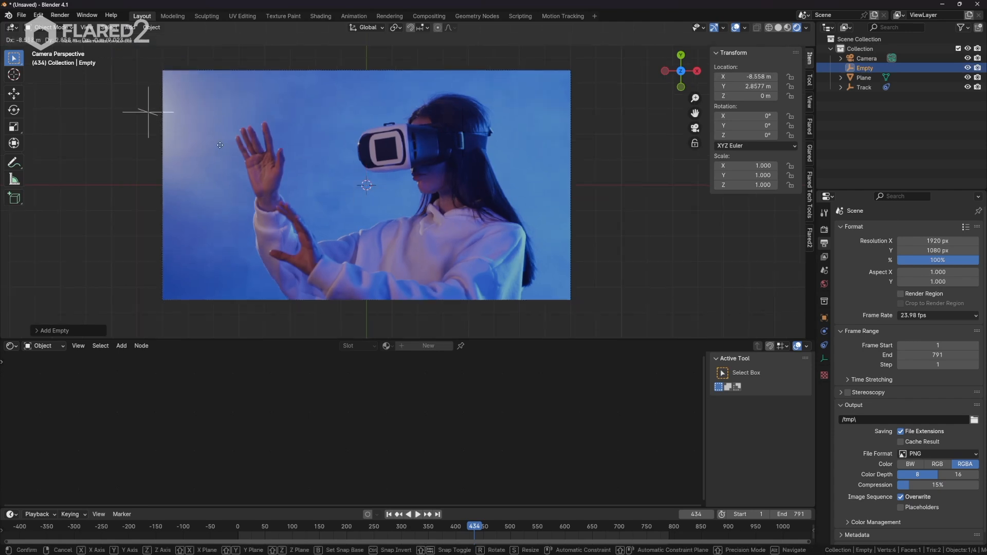
pyautogui.click(210, 145)
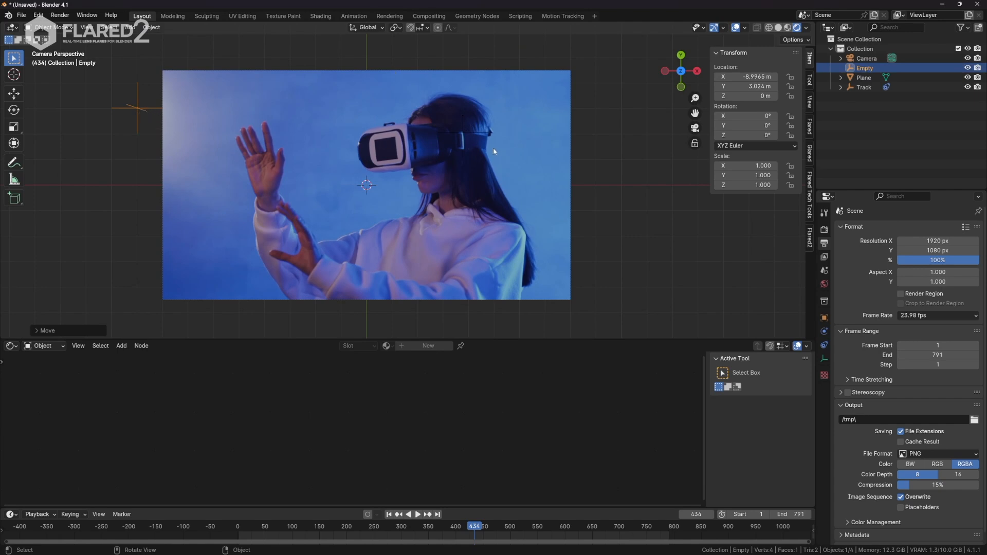
# Parent the new empty to the Track empty with the Object option and scrub to frame 539 to check its motion.
pyautogui.click(142, 112)
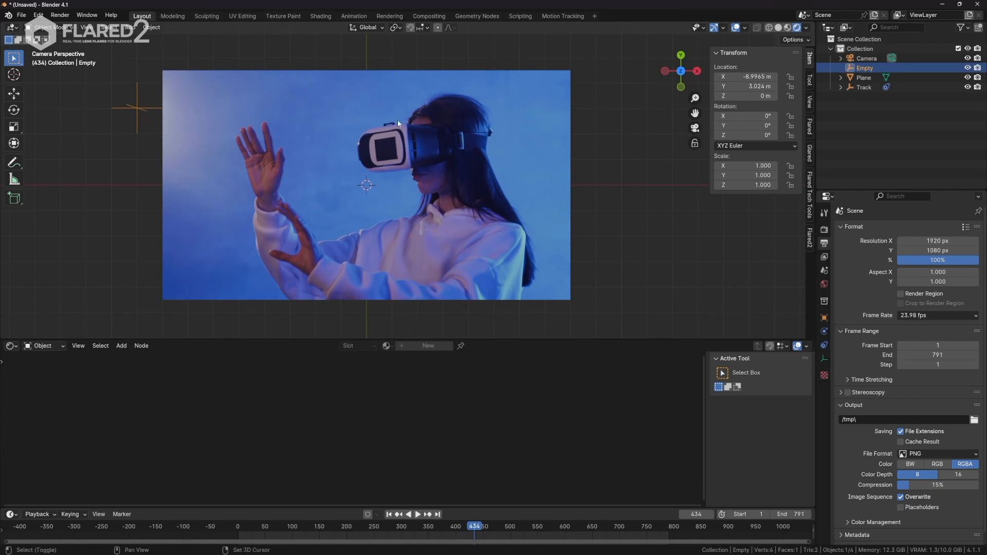
pyautogui.keyDown('shift'); pyautogui.click(471, 133); pyautogui.keyUp('shift')
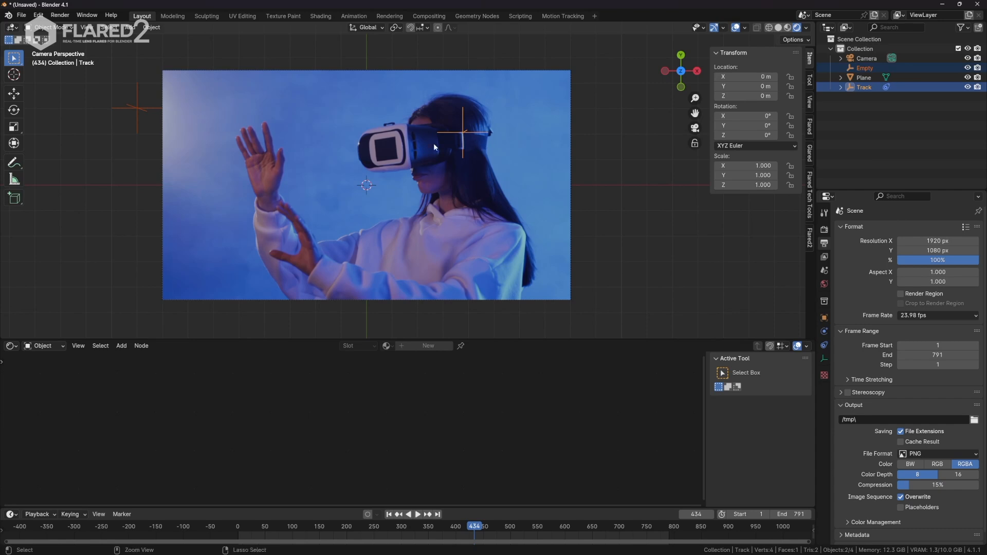
pyautogui.hotkey('ctrl', 'p')
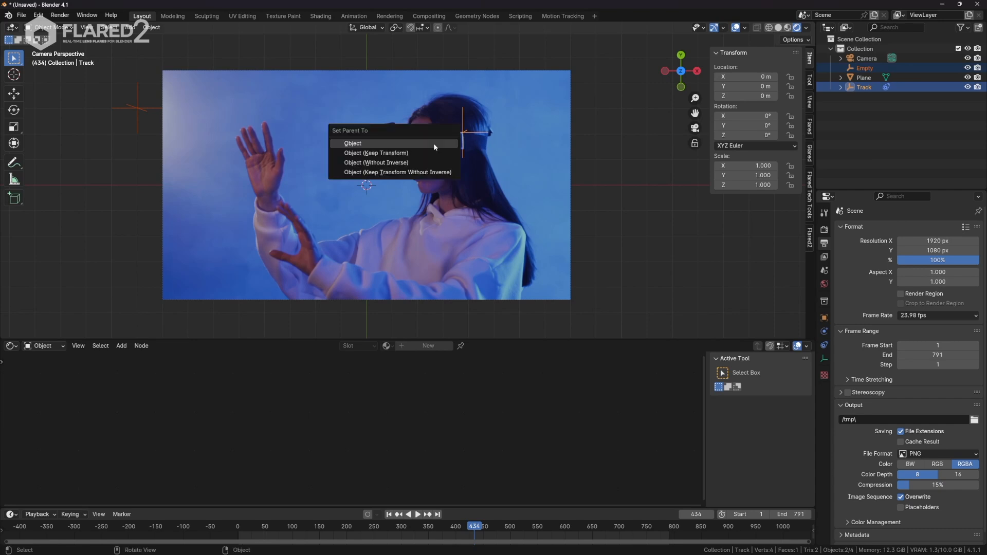
pyautogui.click(353, 144)
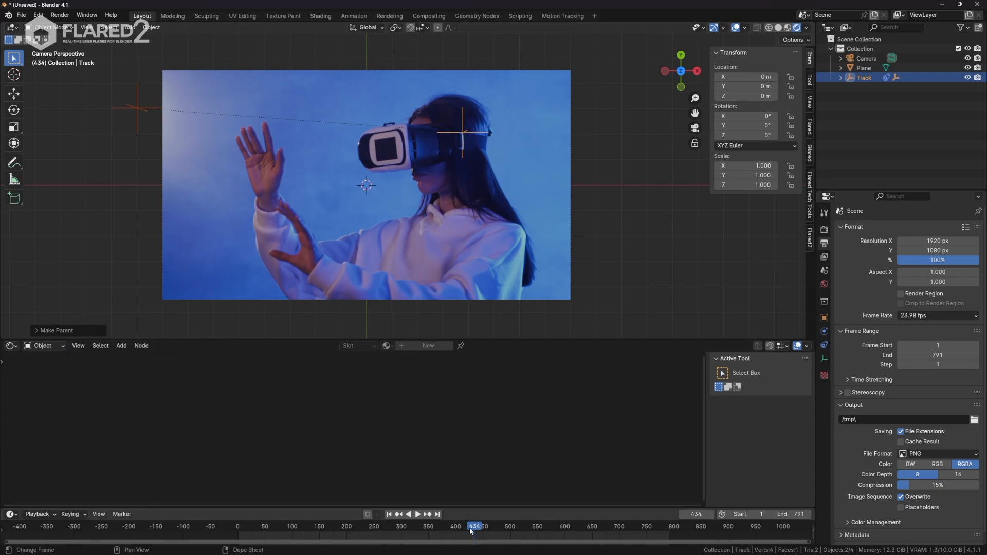
pyautogui.moveTo(471, 531); pyautogui.dragTo(531, 529)
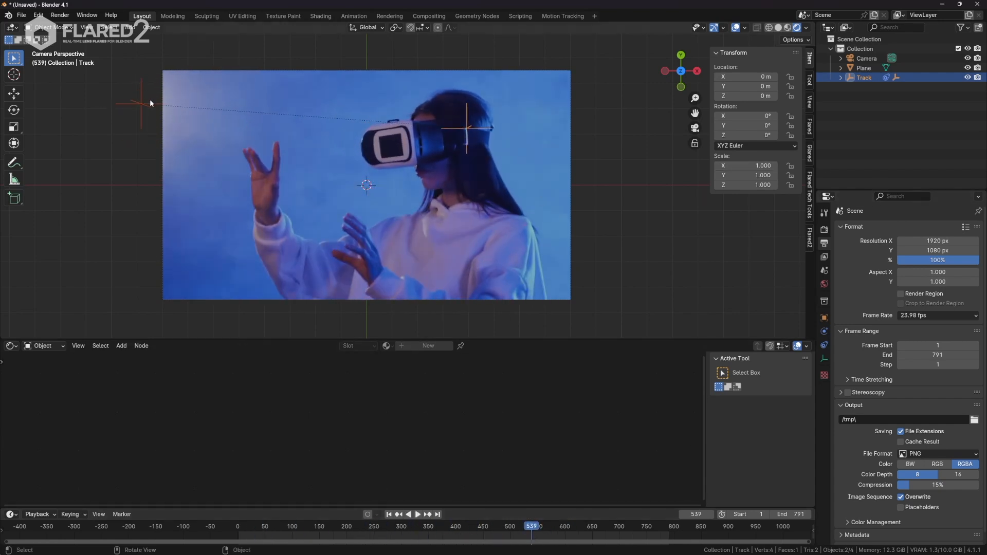
# Add the Flared2 preset Default_54 to the off-frame empty and set its Global Scale to about 6.02.
pyautogui.click(809, 241)
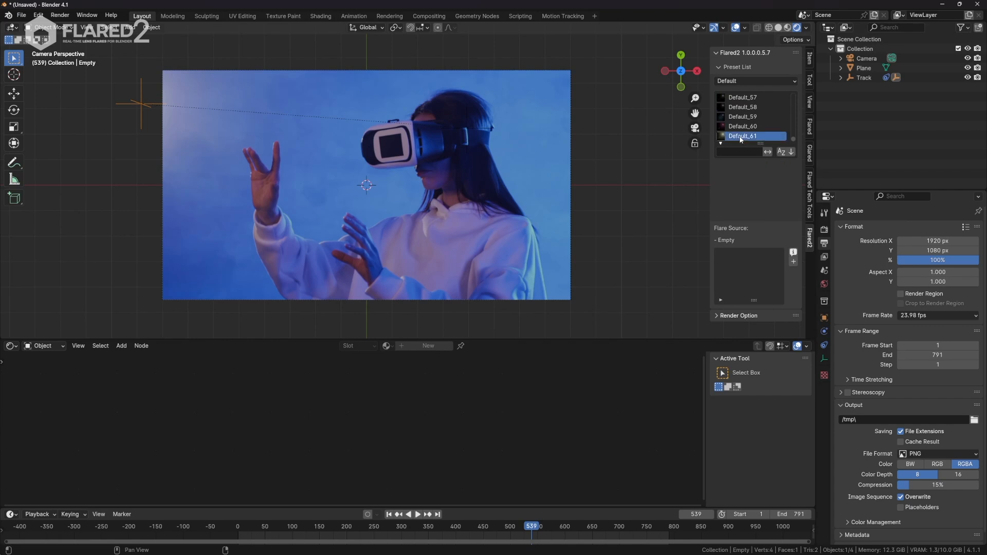
pyautogui.keyDown('ctrl'); pyautogui.scroll(5, 739, 136); pyautogui.keyUp('ctrl')
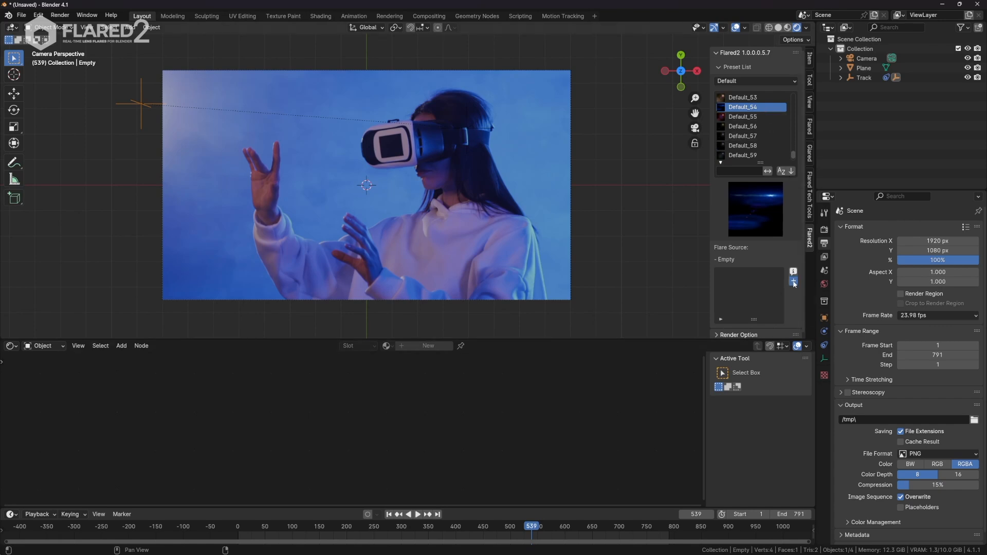
pyautogui.click(793, 281)
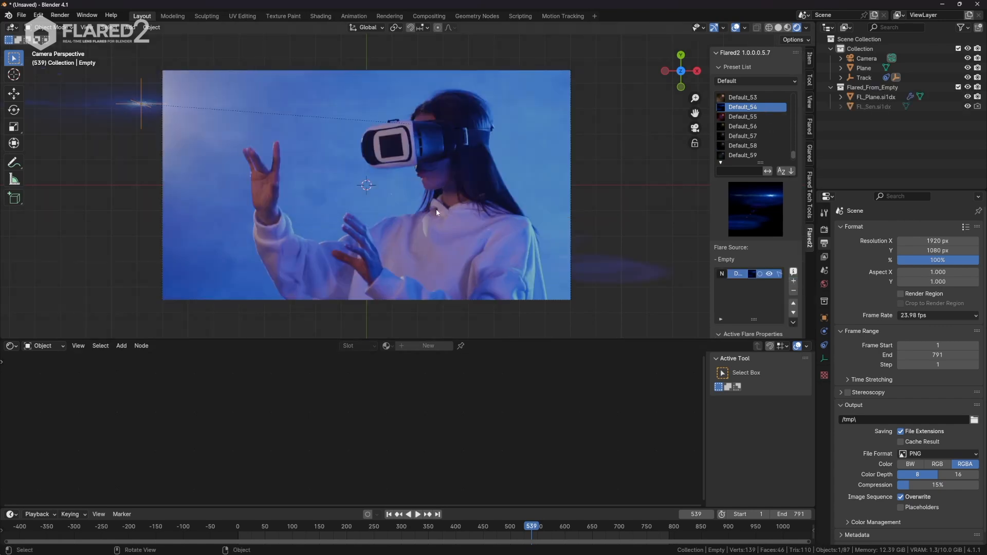
pyautogui.scroll(-5, 743, 295)
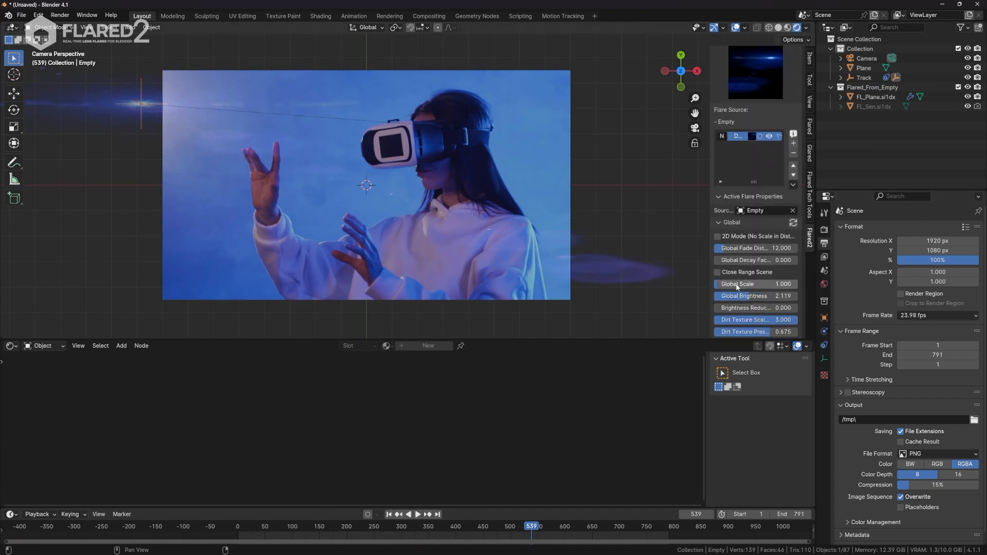
pyautogui.moveTo(737, 287); pyautogui.dragTo(771, 284)
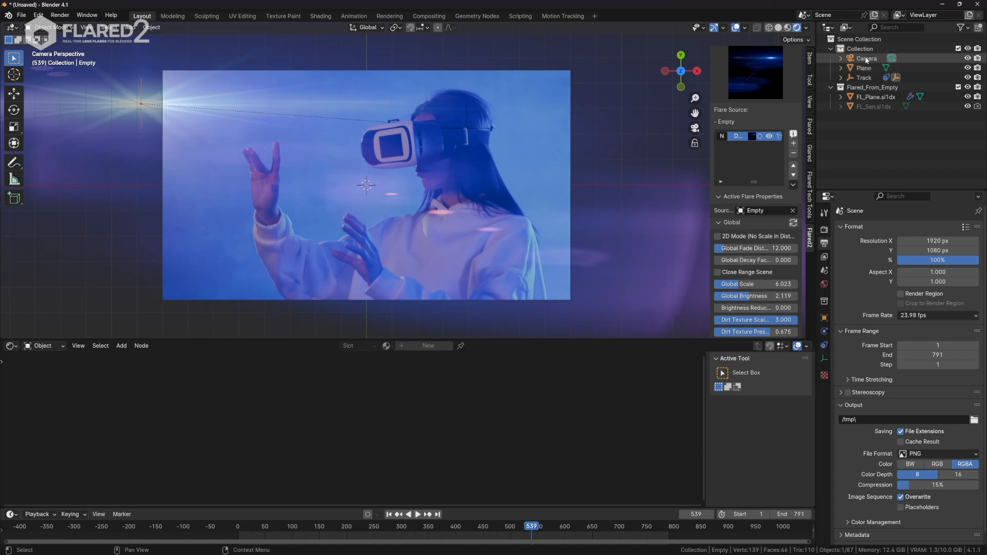
# Set the camera's Passepartout to 1.000 and toggle it to compare the view, leaving it enabled.
pyautogui.click(824, 358)
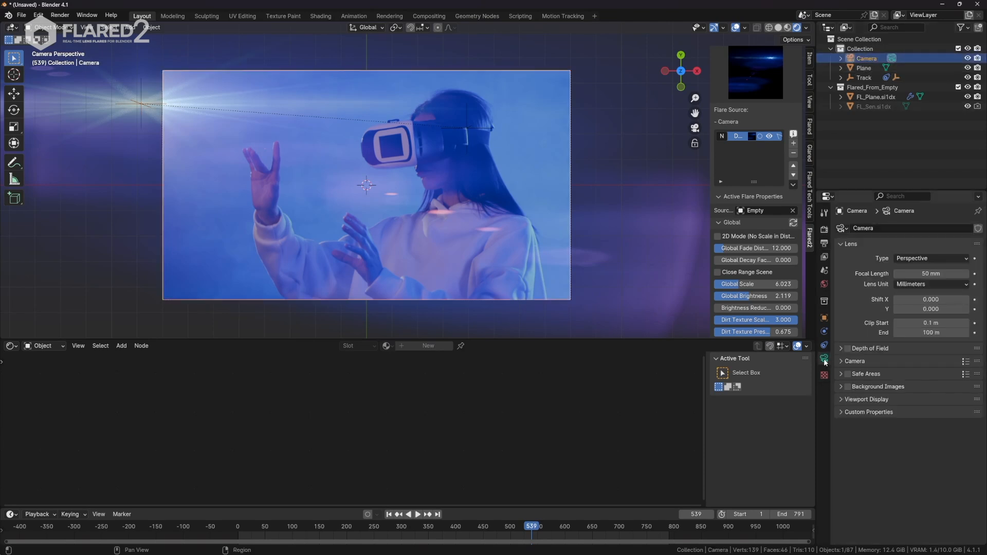
pyautogui.click(843, 398)
pyautogui.moveTo(926, 468); pyautogui.dragTo(967, 468)
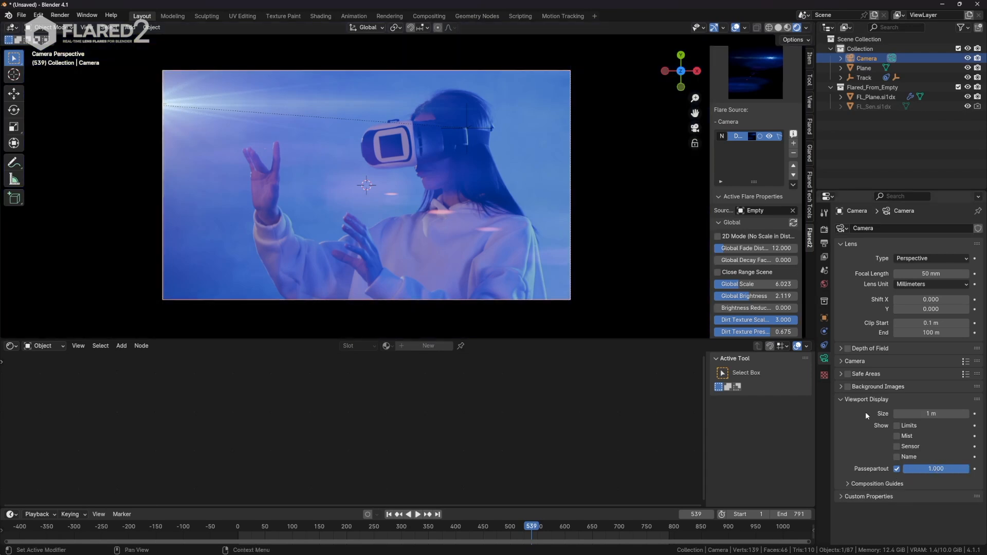
pyautogui.click(896, 469)
pyautogui.doubleClick(896, 469)
pyautogui.click(896, 469)
pyautogui.click(896, 469)
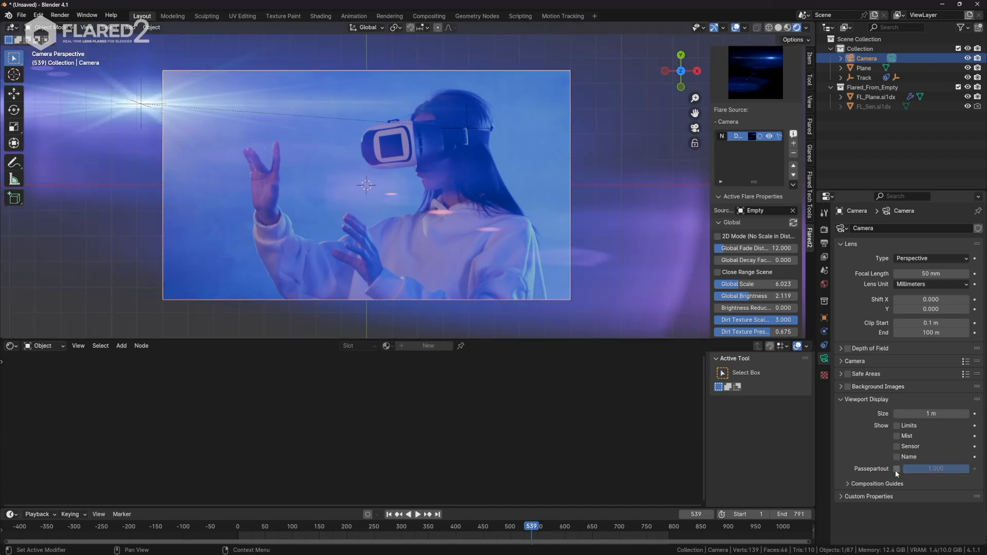
pyautogui.click(896, 469)
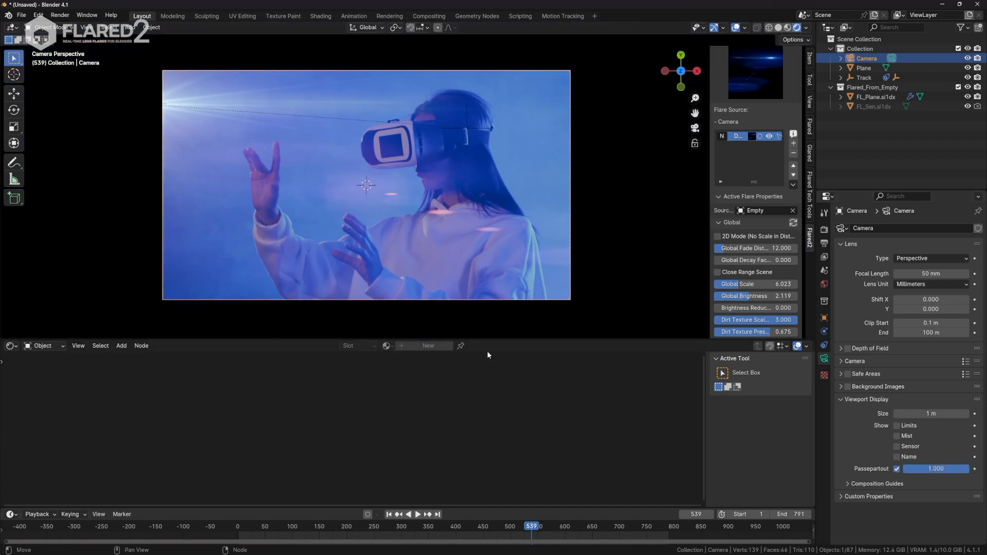
# Enlarge the 3D viewport around the camera frame and play the animation from frame 1.
pyautogui.scroll(2, 579, 189)
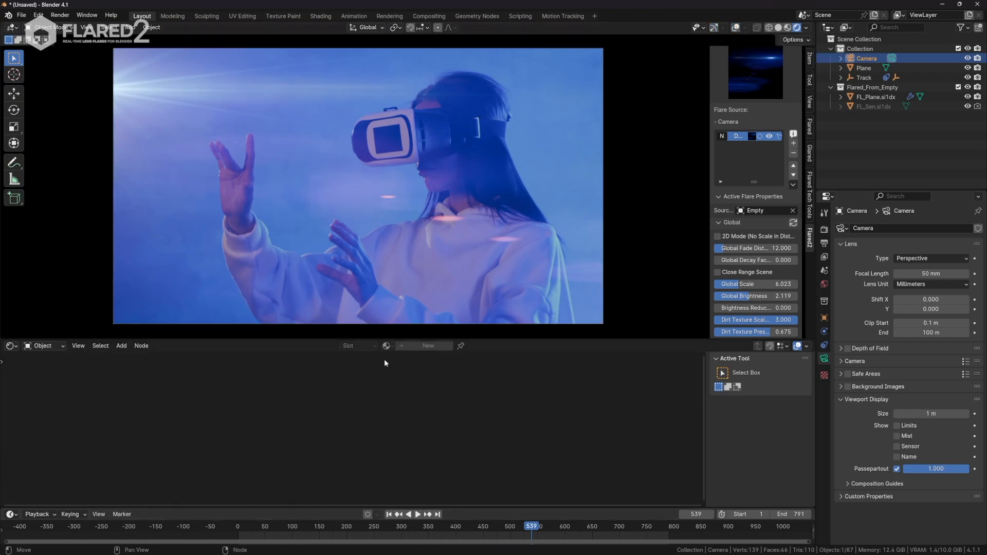
pyautogui.moveTo(387, 340); pyautogui.dragTo(387, 397)
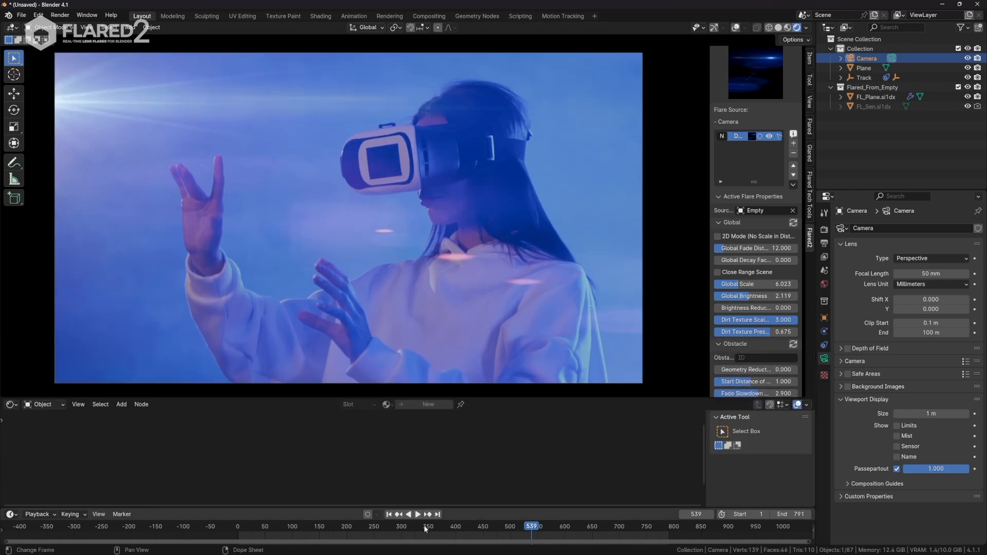
pyautogui.click(389, 514)
pyautogui.click(418, 515)
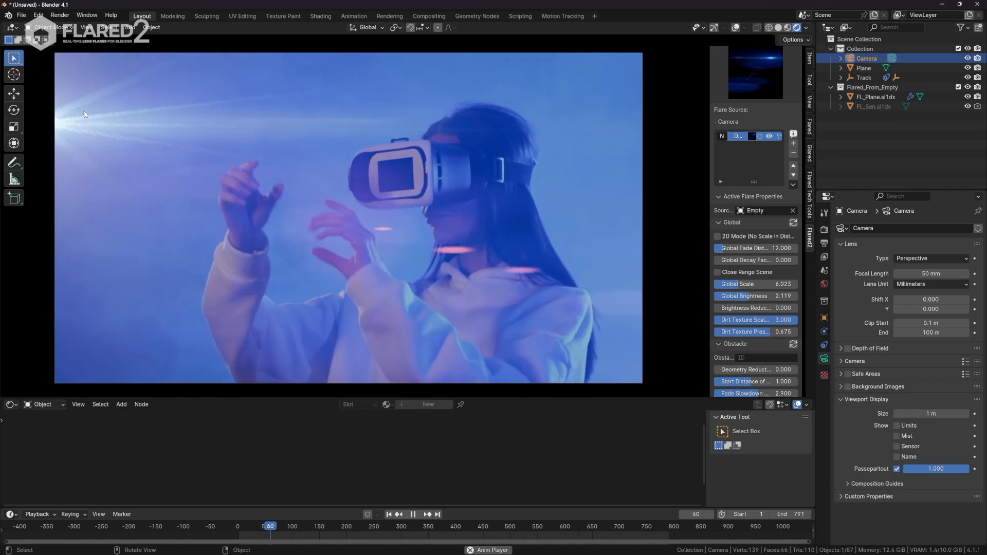
# Deactivate the flare's Starburst and set Glow Scale to about 61.1 and Glow Brightness to about 1.22.
pyautogui.scroll(-4, 741, 326)
pyautogui.scroll(-8, 741, 327)
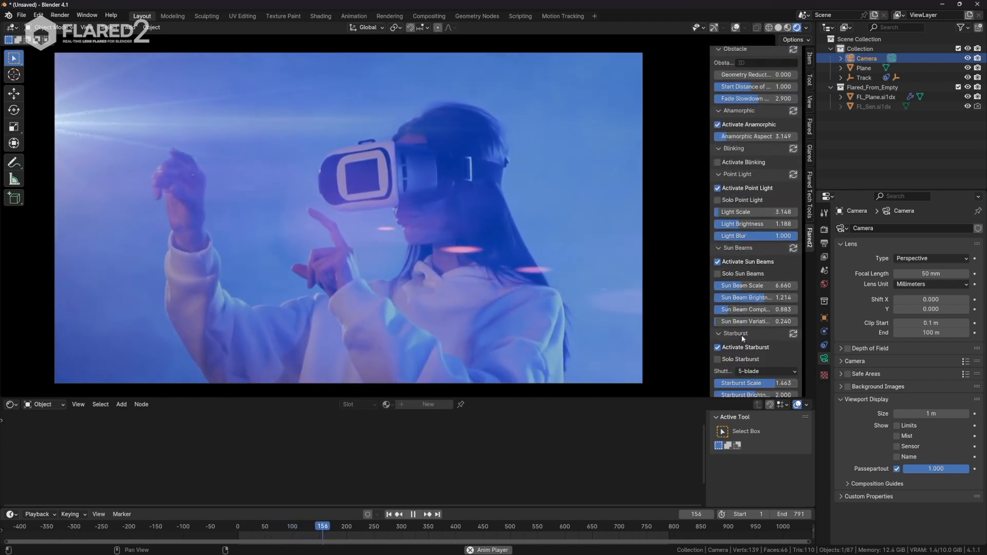
pyautogui.click(740, 349)
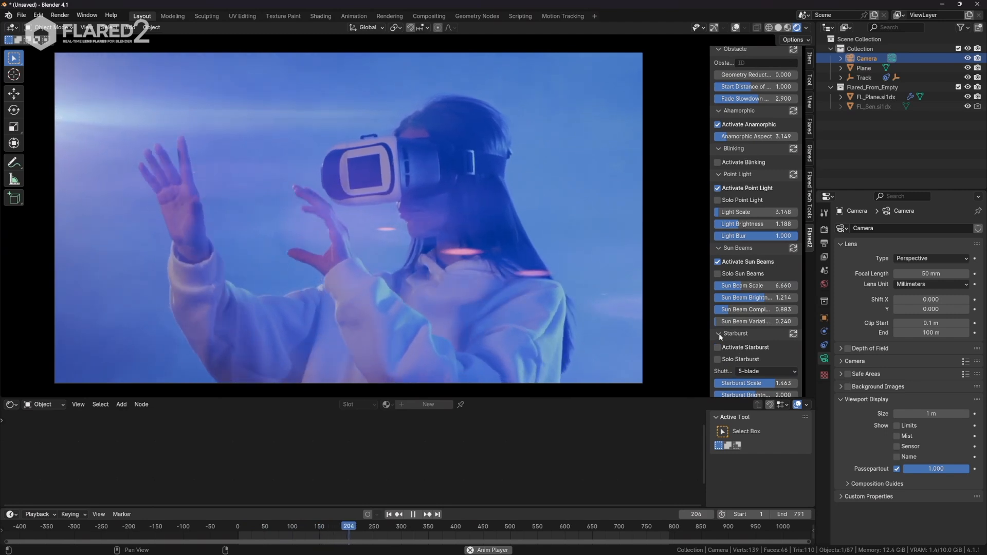
pyautogui.click(719, 333)
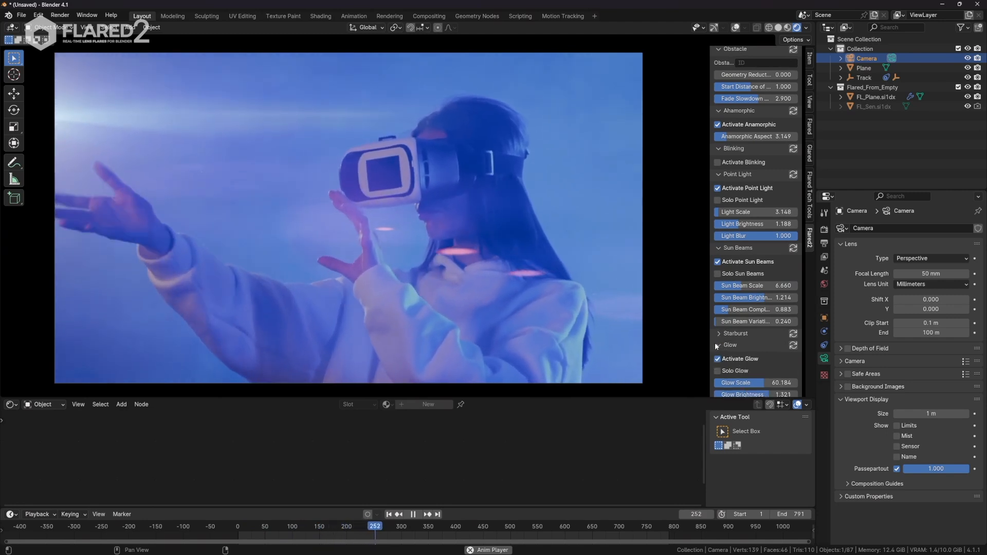
pyautogui.scroll(-1, 741, 366)
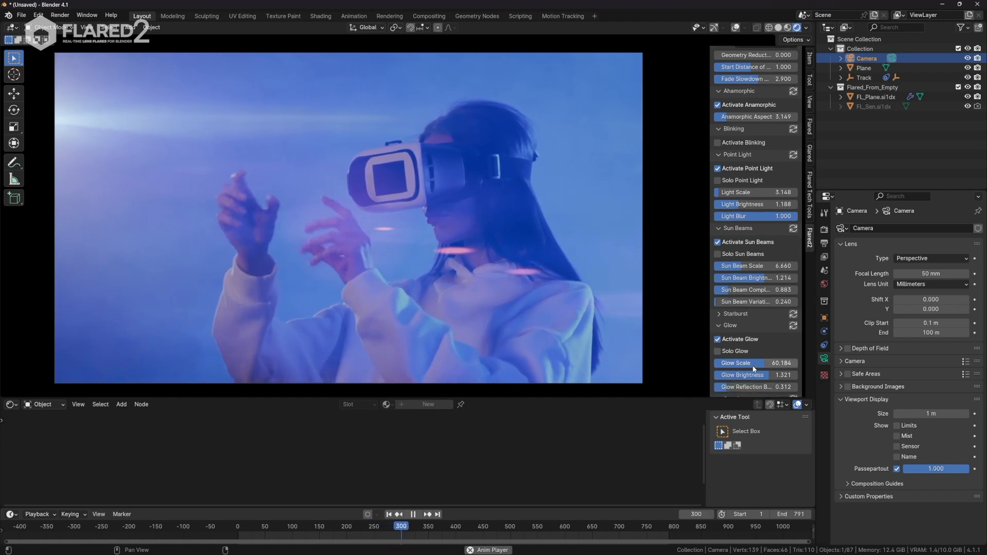
pyautogui.moveTo(753, 364)
pyautogui.mouseDown()
pyautogui.moveTo(773, 364)
pyautogui.moveTo(751, 364)
pyautogui.moveTo(778, 375)
pyautogui.moveTo(758, 374)
pyautogui.mouseUp()
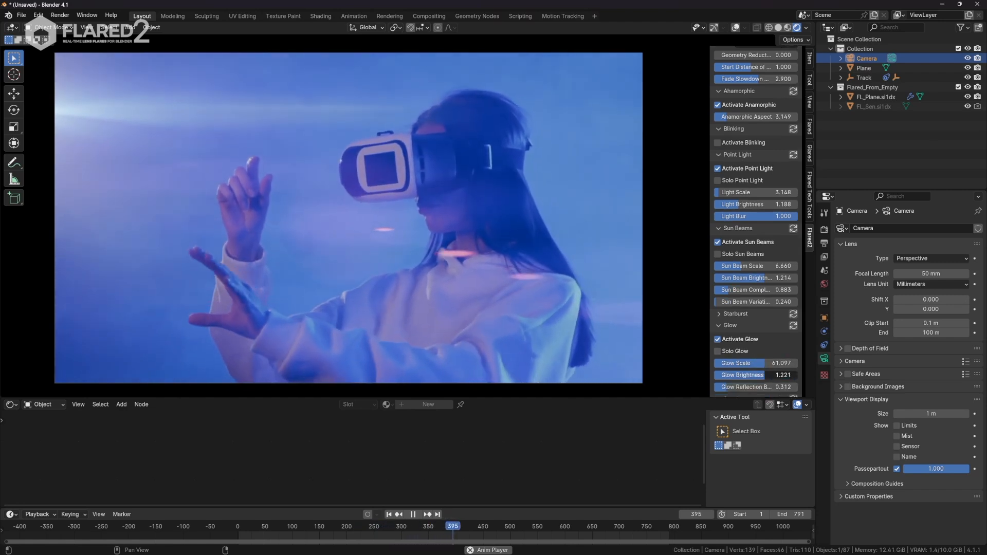
# Widen the Flared2 settings area and change the flare's Glow And Streaks Color from blue to a bright violet.
pyautogui.scroll(-20, 773, 304)
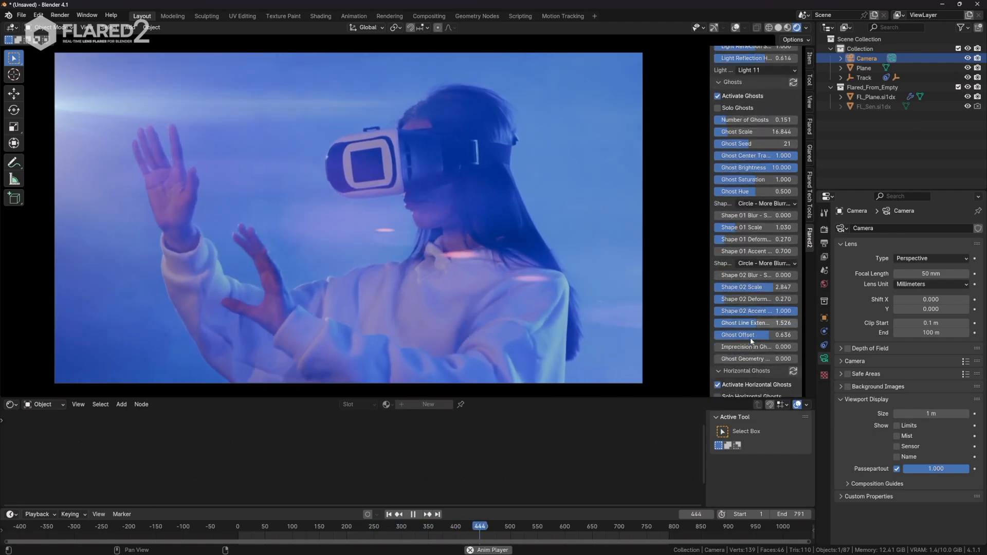
pyautogui.scroll(-10, 745, 353)
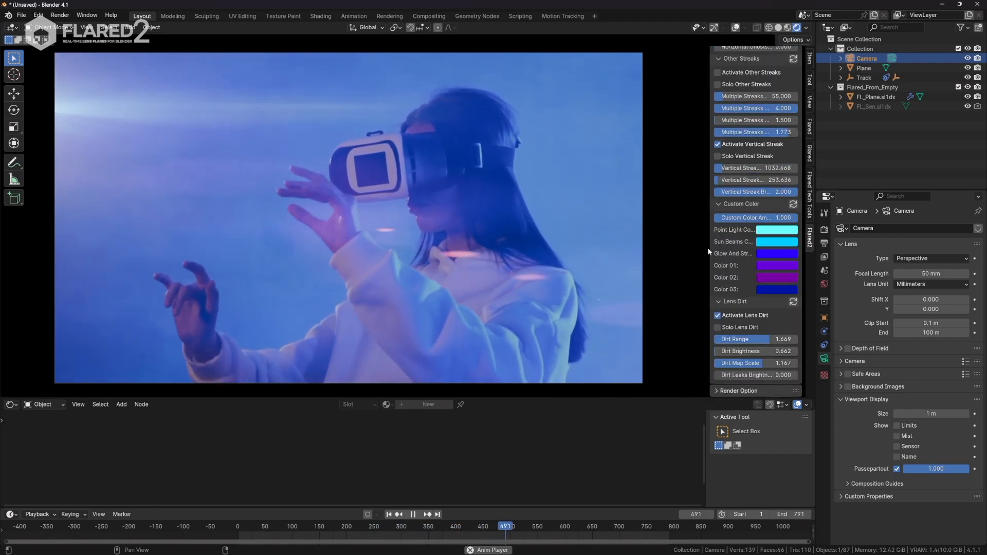
pyautogui.moveTo(708, 249); pyautogui.dragTo(650, 249)
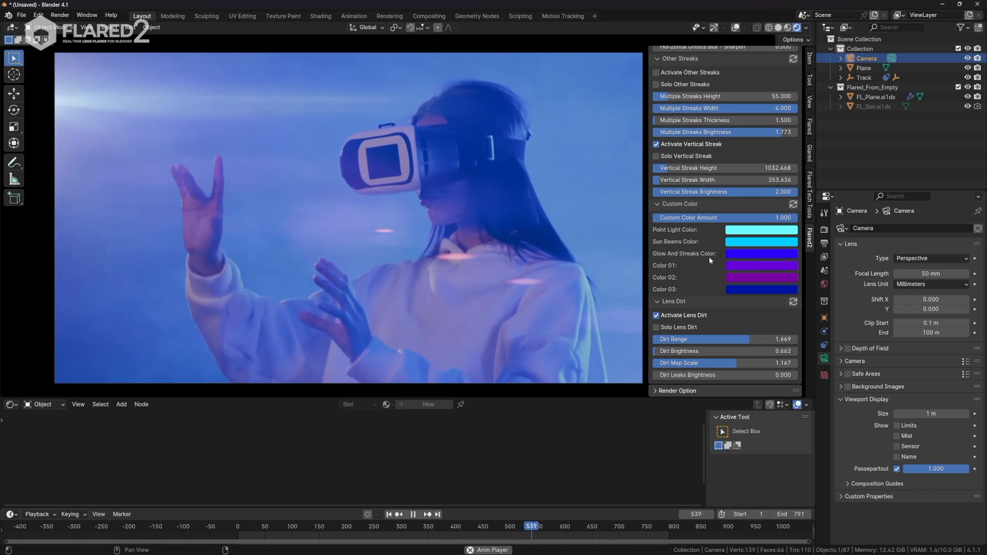
pyautogui.click(738, 256)
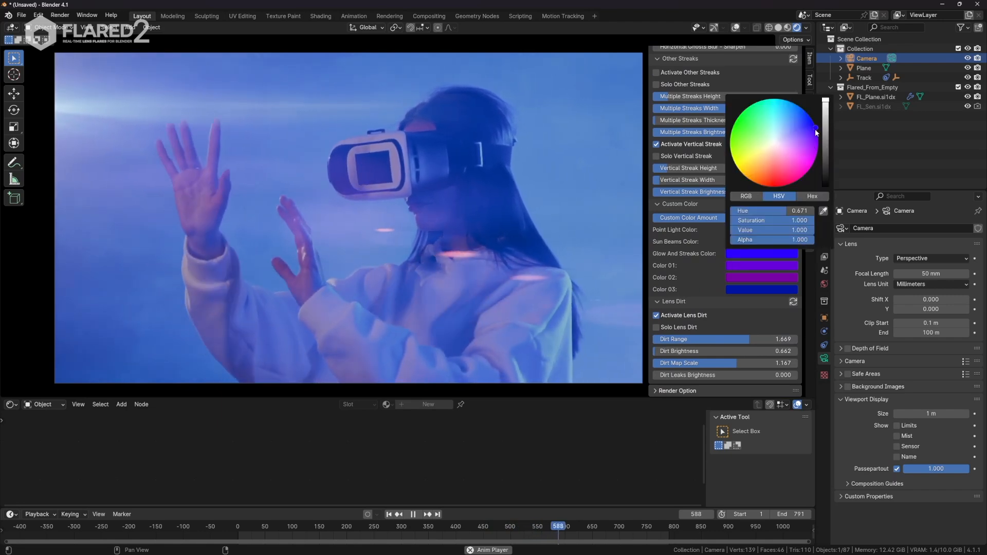
pyautogui.moveTo(815, 129); pyautogui.dragTo(818, 148)
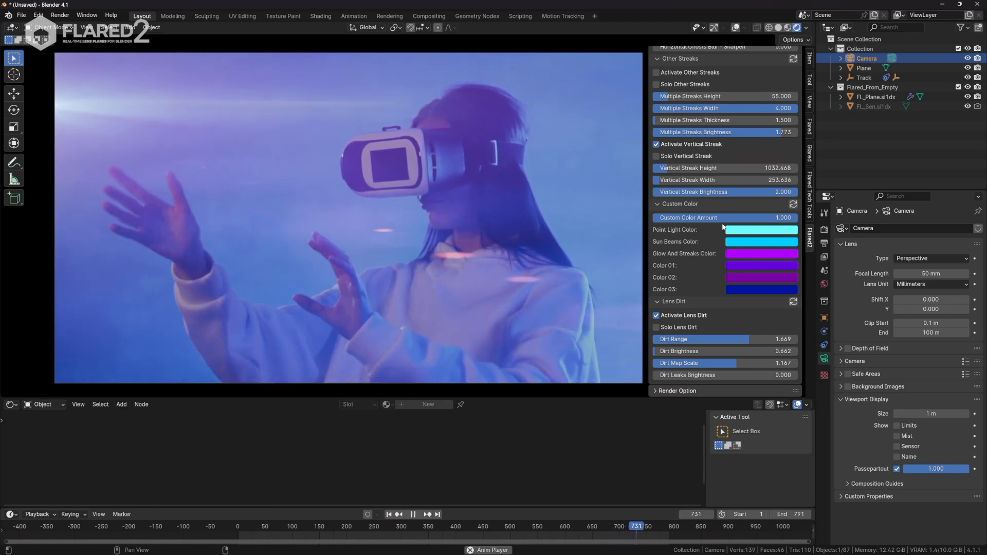
# Deactivate Horizontal Ghosts and activate Other Streaks with Multiple Streaks Height about 68.2 and Multiple Streaks Brightness 2.000.
pyautogui.scroll(10, 723, 262)
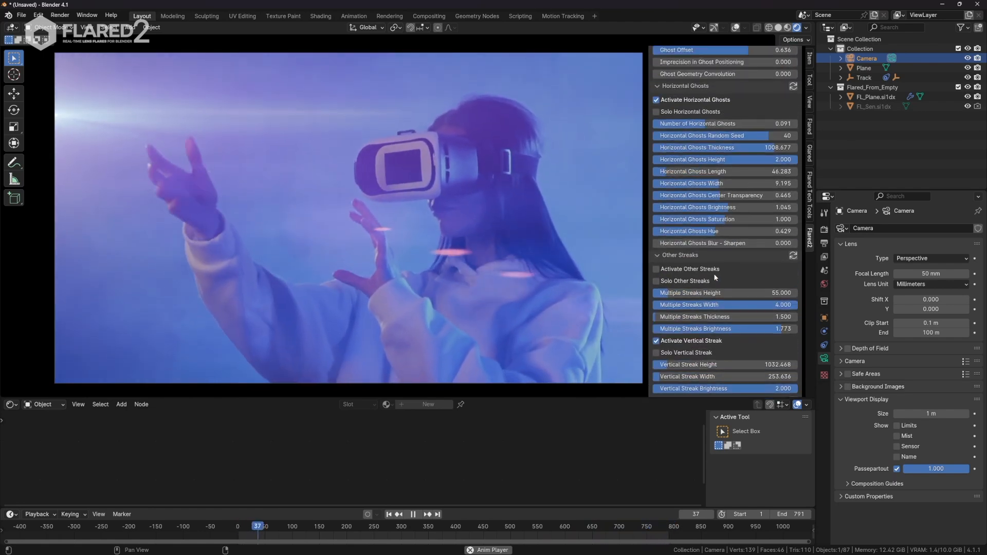
pyautogui.scroll(-10, 764, 308)
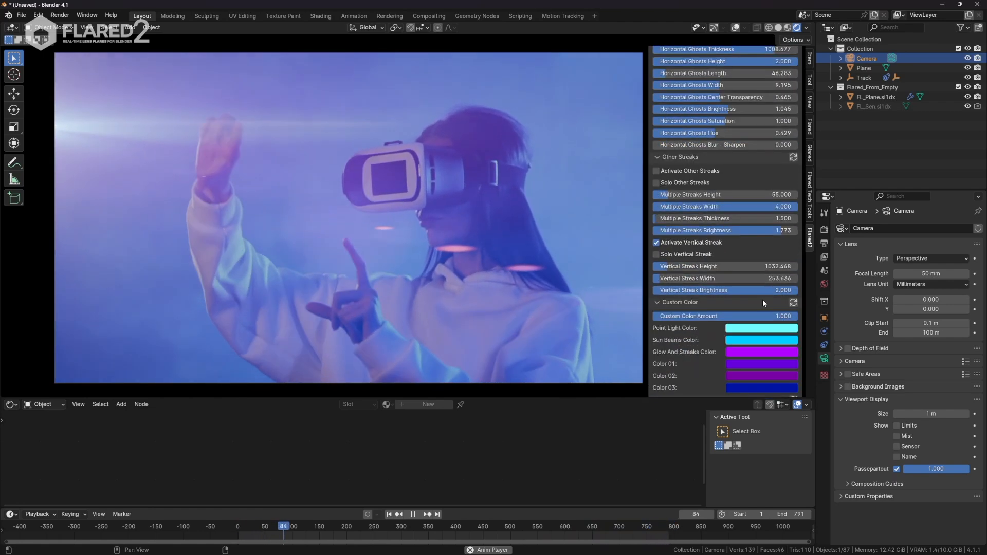
pyautogui.scroll(5, 712, 291)
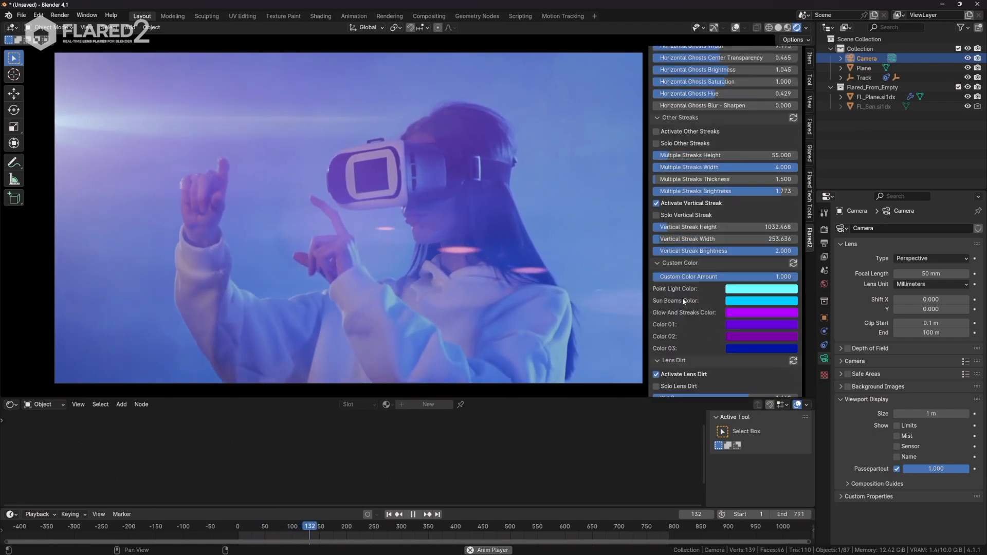
pyautogui.scroll(10, 683, 298)
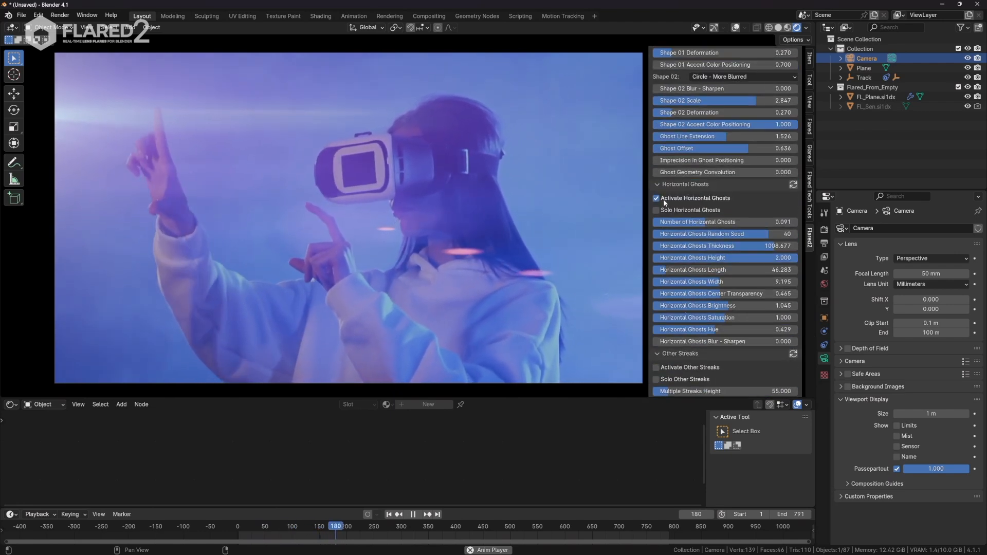
pyautogui.click(656, 198)
pyautogui.scroll(-3, 689, 298)
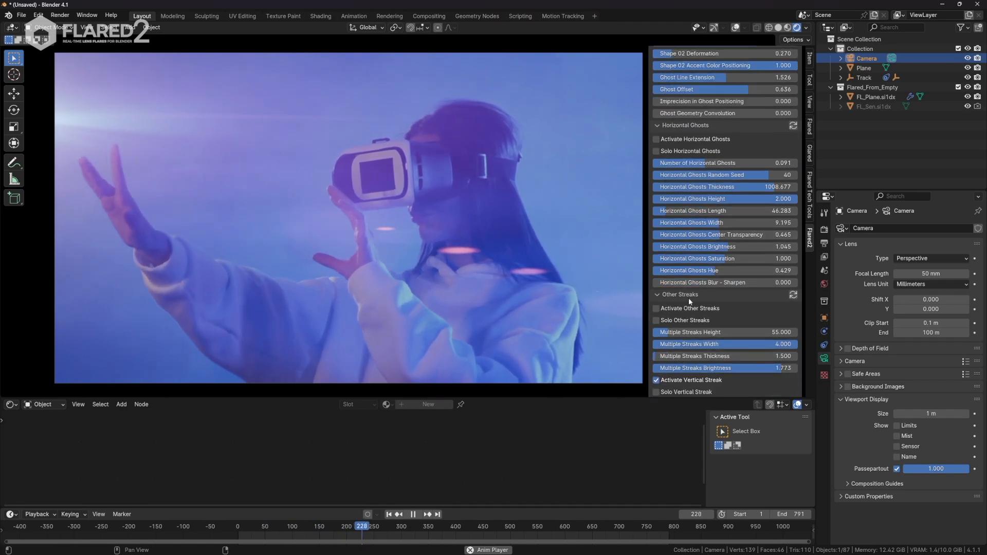
pyautogui.click(656, 309)
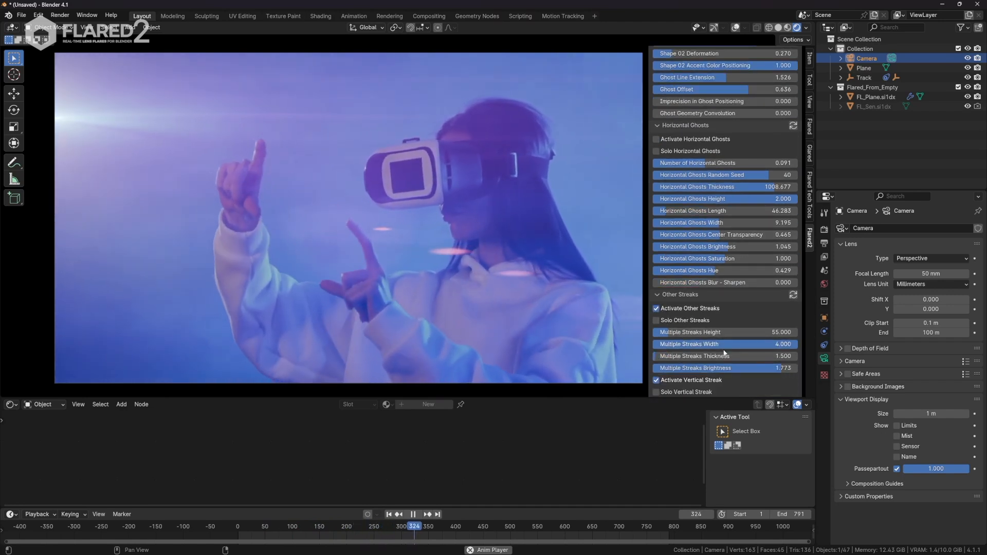
pyautogui.moveTo(684, 358); pyautogui.dragTo(658, 359)
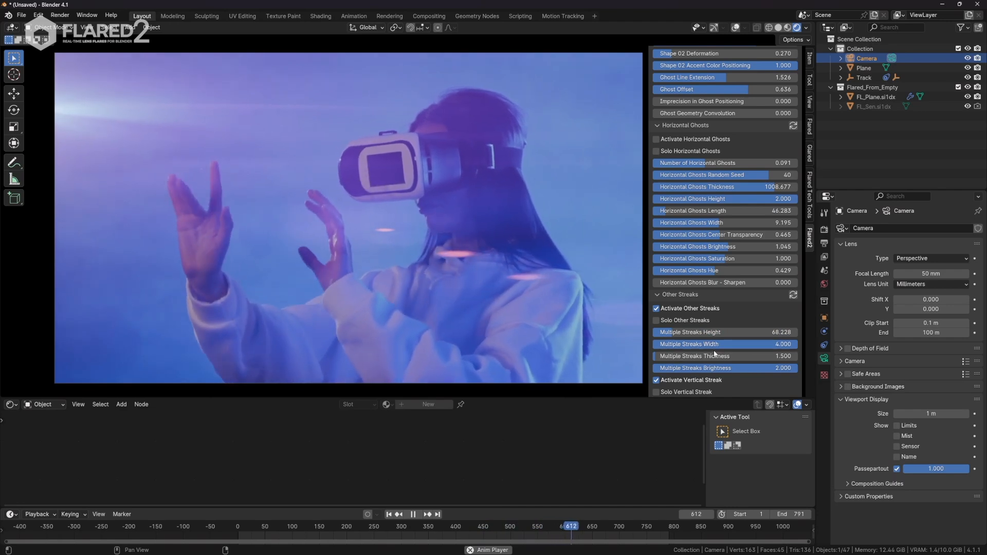
# Set Number of Ghosts to about 0.43, Ghost Scale to about 4.15, Shape 01 Scale to about 1.87 and Shape 02 Scale to about 1.33.
pyautogui.scroll(10, 683, 303)
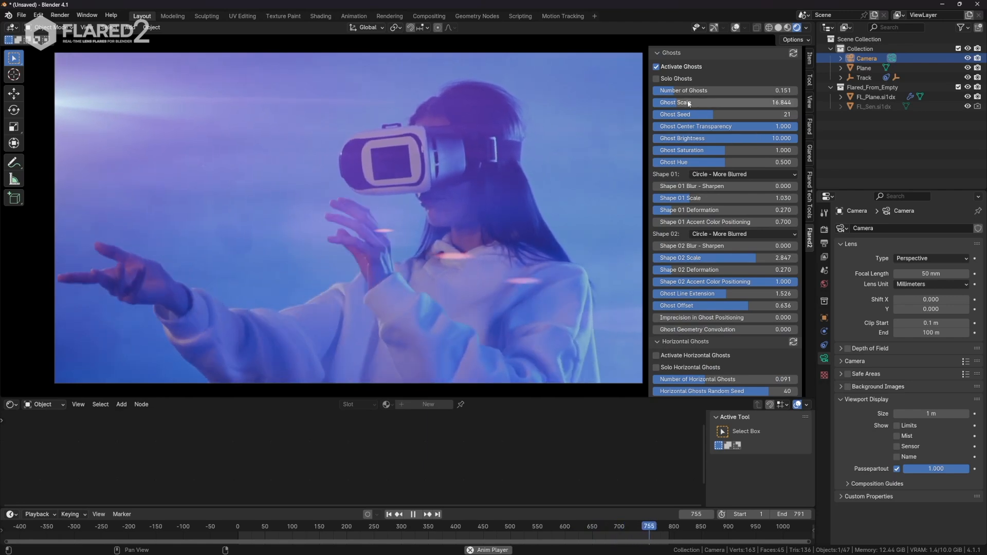
pyautogui.moveTo(686, 93)
pyautogui.mouseDown()
pyautogui.moveTo(730, 93)
pyautogui.moveTo(678, 103)
pyautogui.mouseUp()
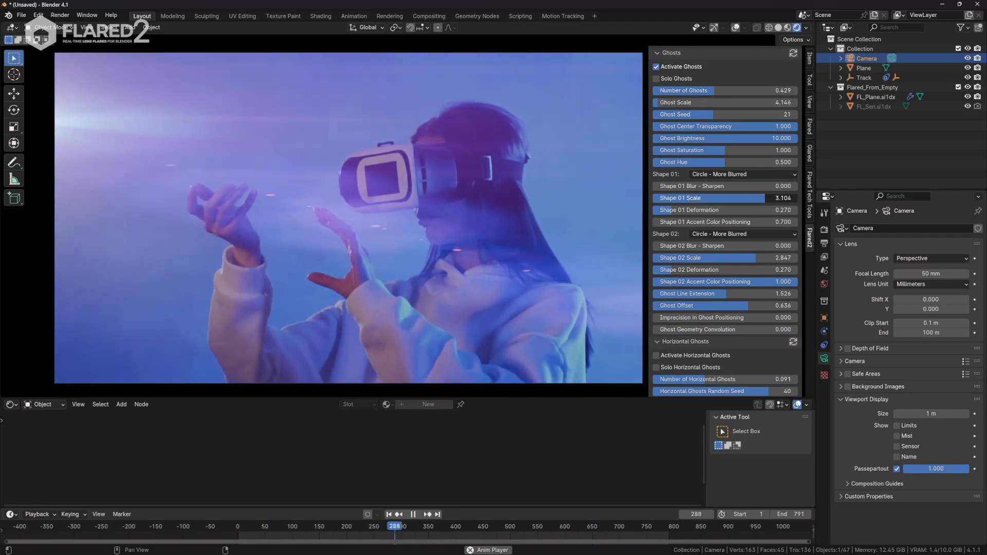
pyautogui.moveTo(765, 198); pyautogui.dragTo(720, 198)
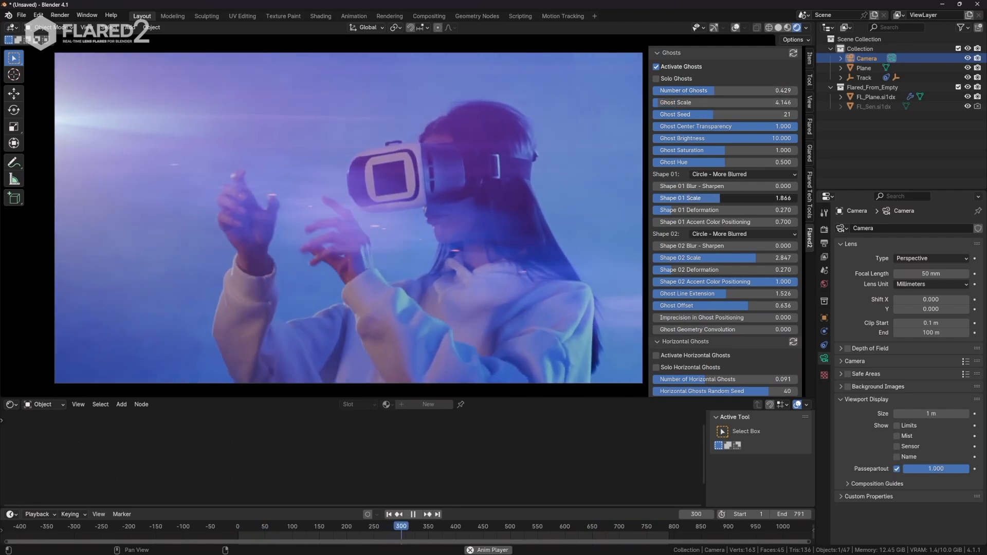
pyautogui.moveTo(732, 258); pyautogui.dragTo(678, 258)
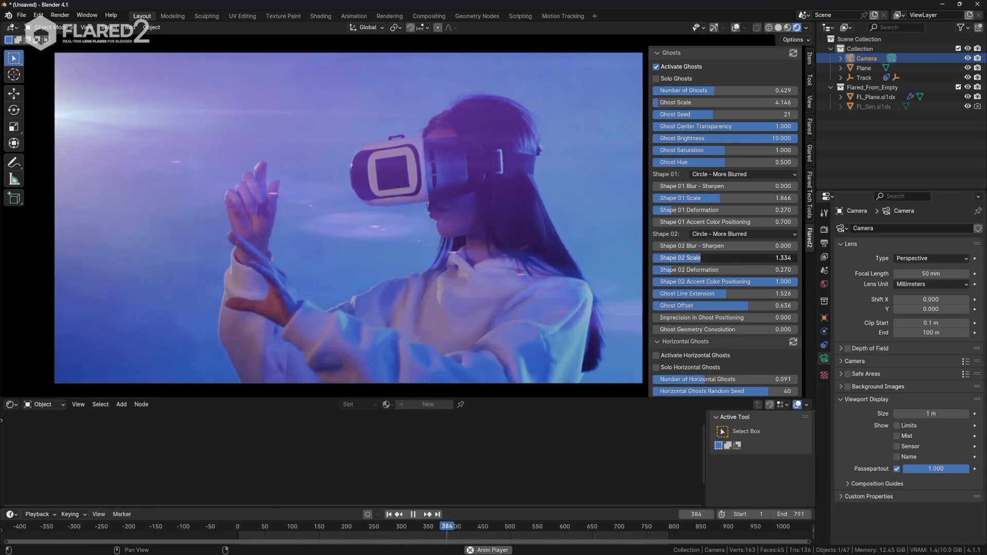
# Change the flare's Point Light Color to magenta and its Sun Beams Color to pinkish red.
pyautogui.click(735, 234)
pyautogui.click(735, 246)
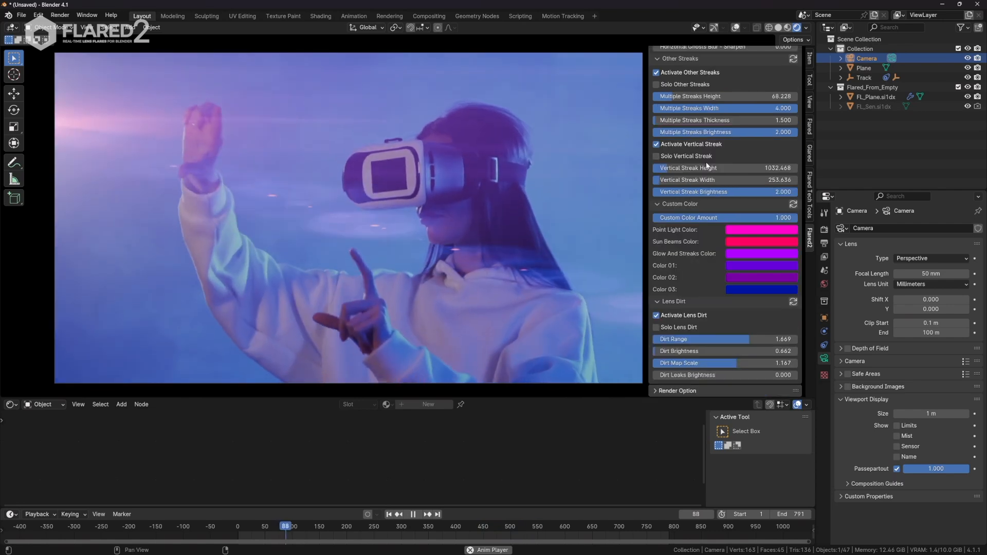
# Raise Ghost Scale to about 18.4, set Ghost Seed to 15, and deactivate the flare's Anamorphic option.
pyautogui.scroll(10, 707, 166)
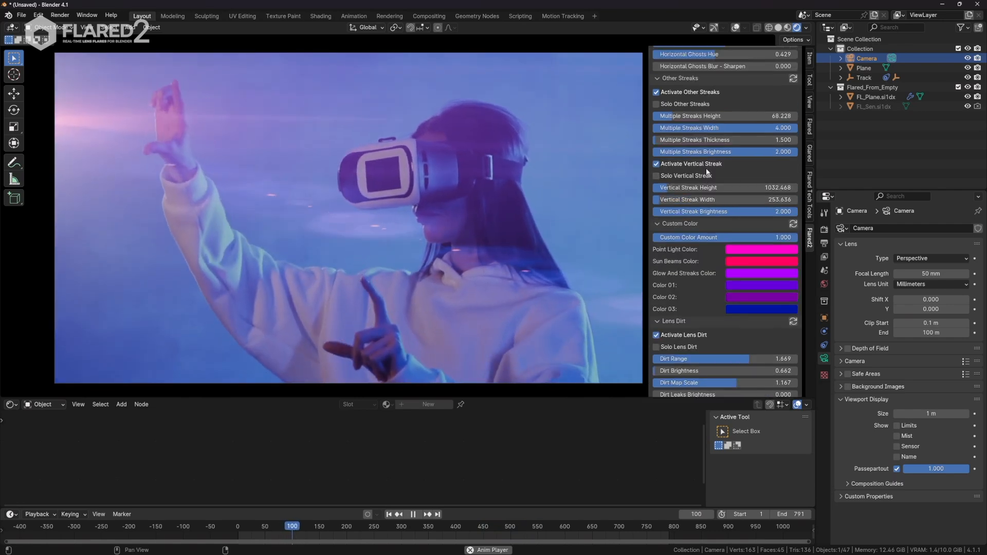
pyautogui.scroll(5, 714, 208)
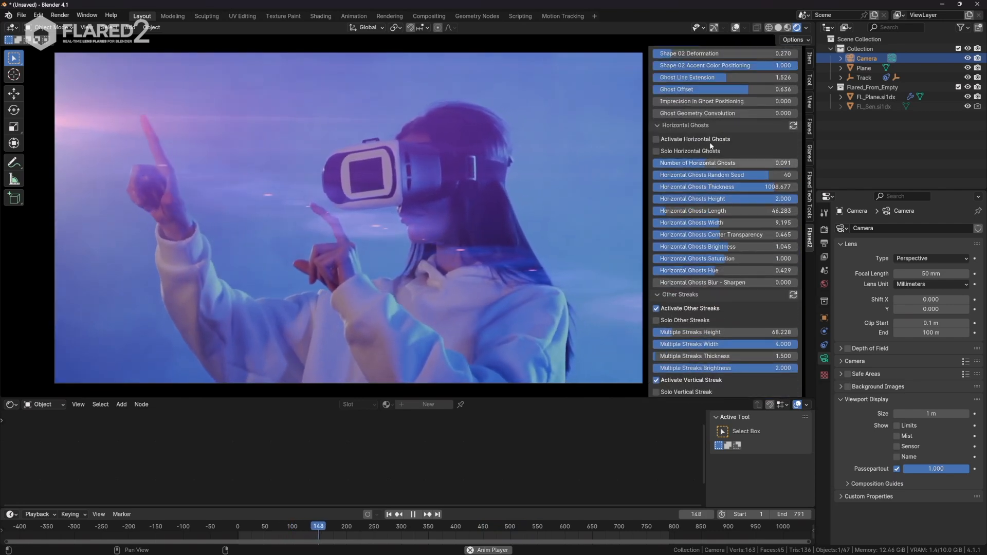
pyautogui.scroll(9, 703, 223)
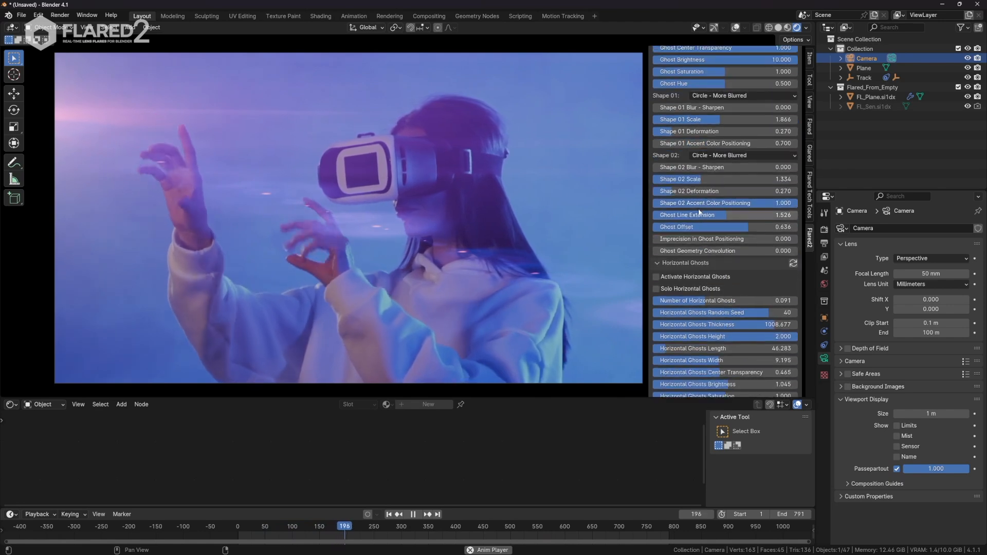
pyautogui.moveTo(687, 126); pyautogui.dragTo(759, 126)
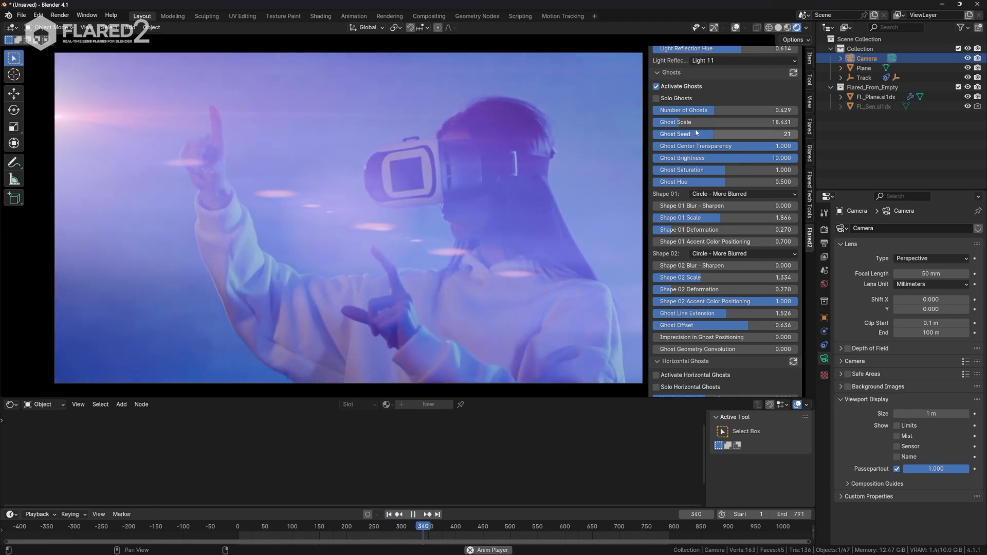
pyautogui.moveTo(694, 134); pyautogui.dragTo(688, 135)
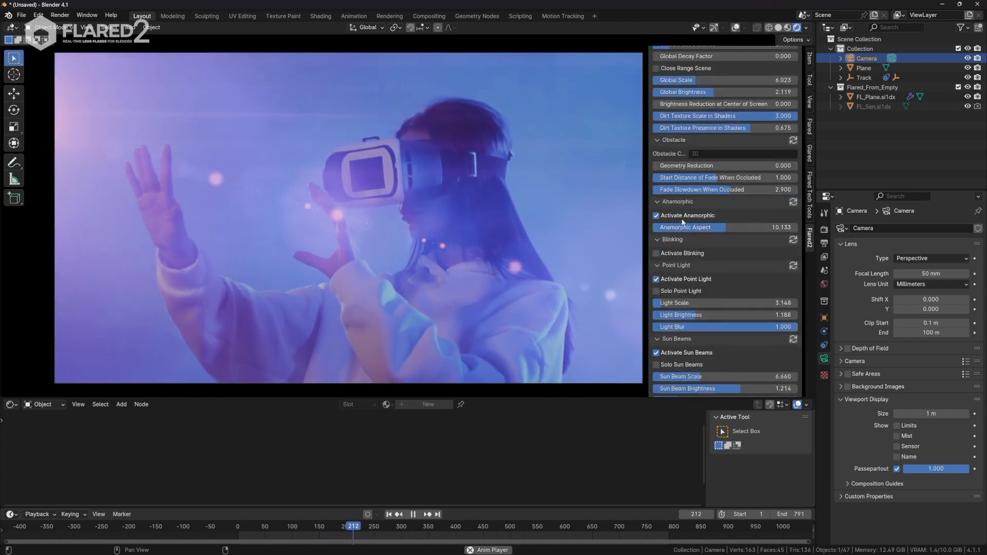
pyautogui.click(714, 216)
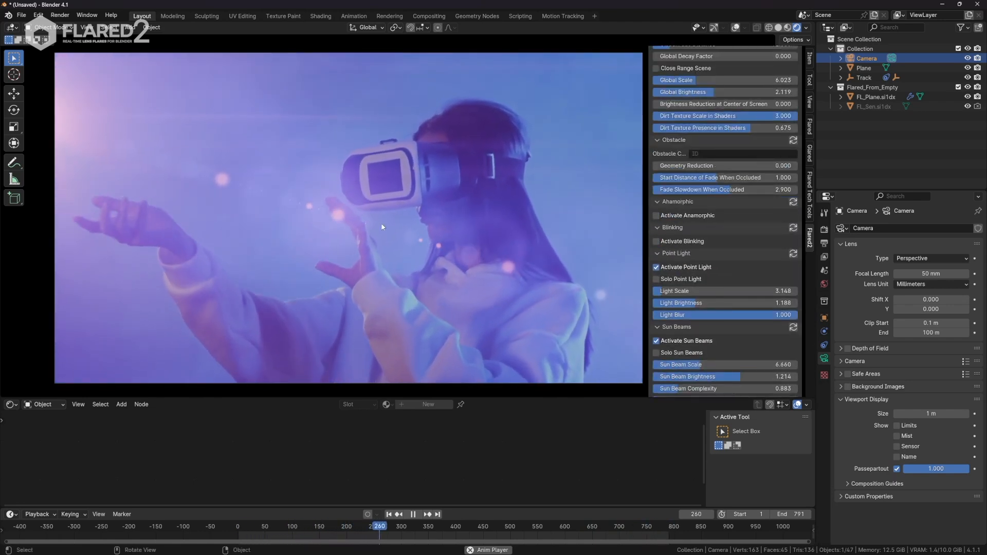
# Set the flare's Streak Height to about 10.8, Width to 934, Random Details to 3.54, Brightness to 0.75 and Reflection Brightness to 2.
pyautogui.scroll(-5, 730, 298)
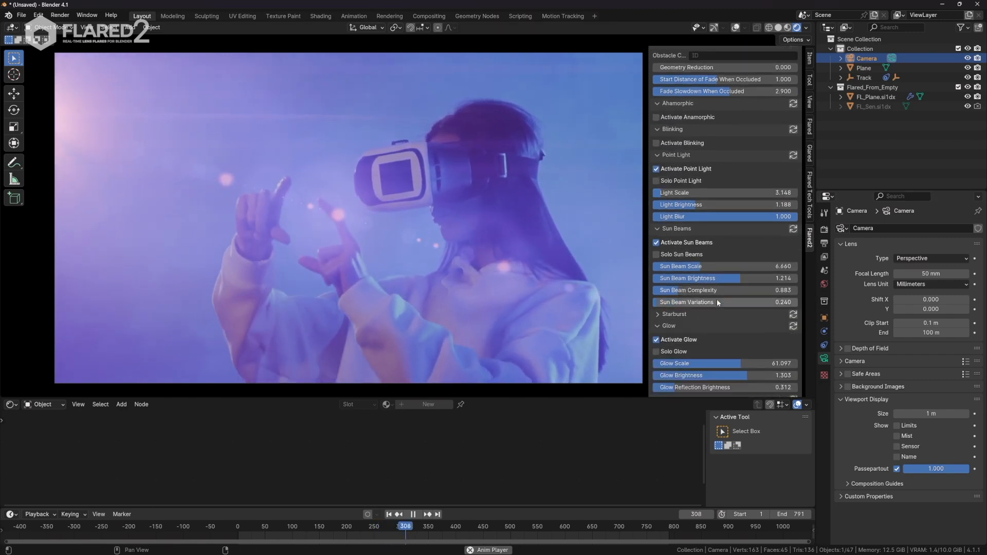
pyautogui.scroll(-3, 692, 325)
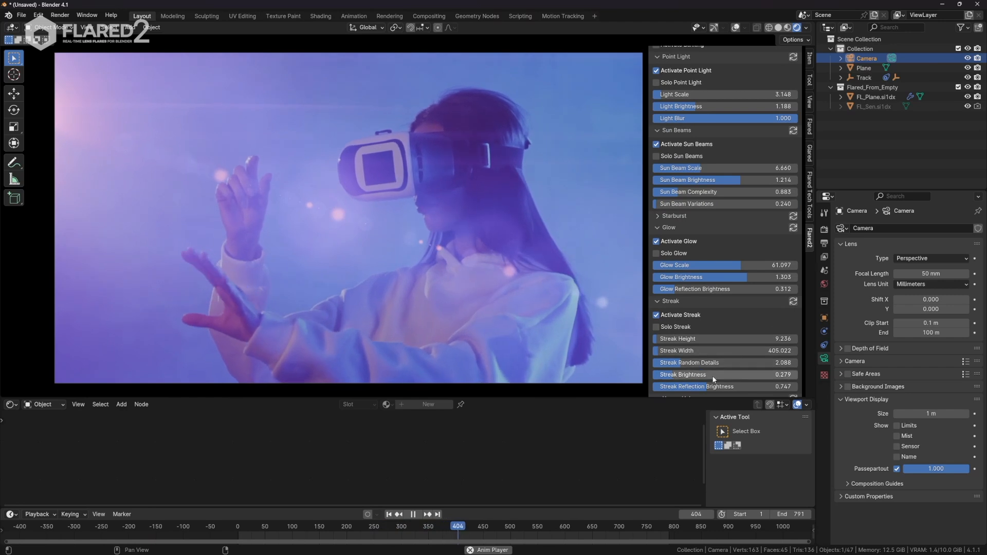
pyautogui.moveTo(673, 375); pyautogui.dragTo(797, 375)
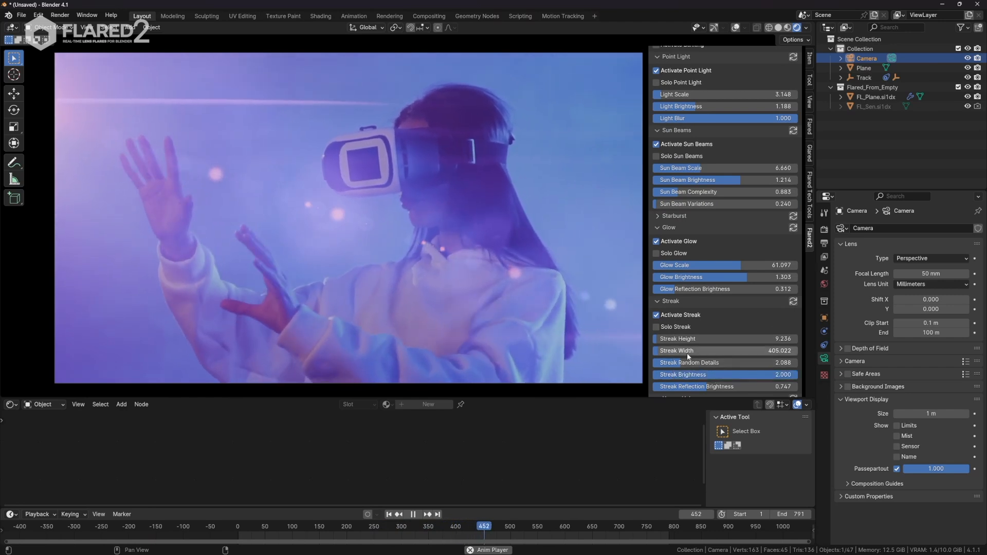
pyautogui.moveTo(674, 350); pyautogui.dragTo(771, 351)
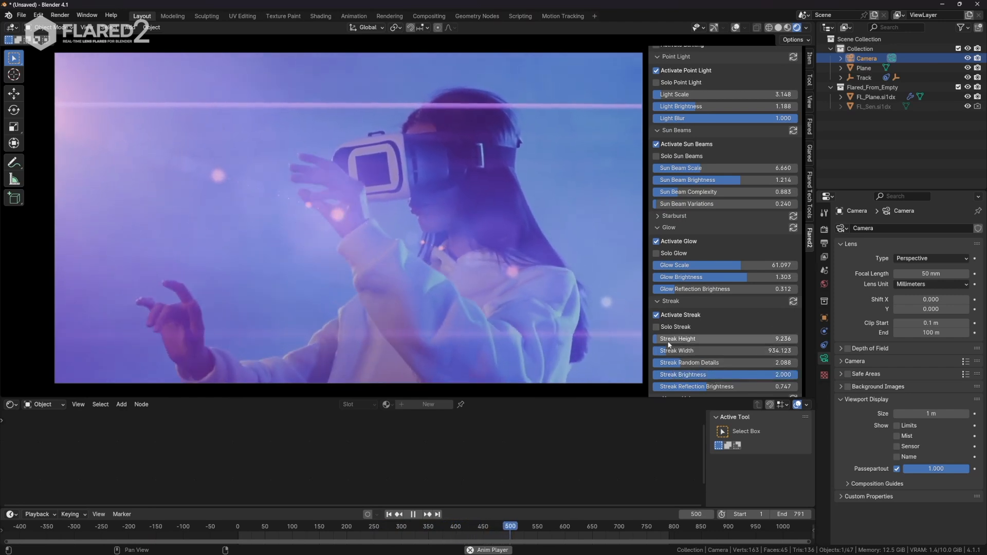
pyautogui.moveTo(672, 339); pyautogui.dragTo(720, 338)
pyautogui.moveTo(674, 363)
pyautogui.mouseDown()
pyautogui.moveTo(727, 362)
pyautogui.moveTo(717, 362)
pyautogui.moveTo(730, 338)
pyautogui.mouseUp()
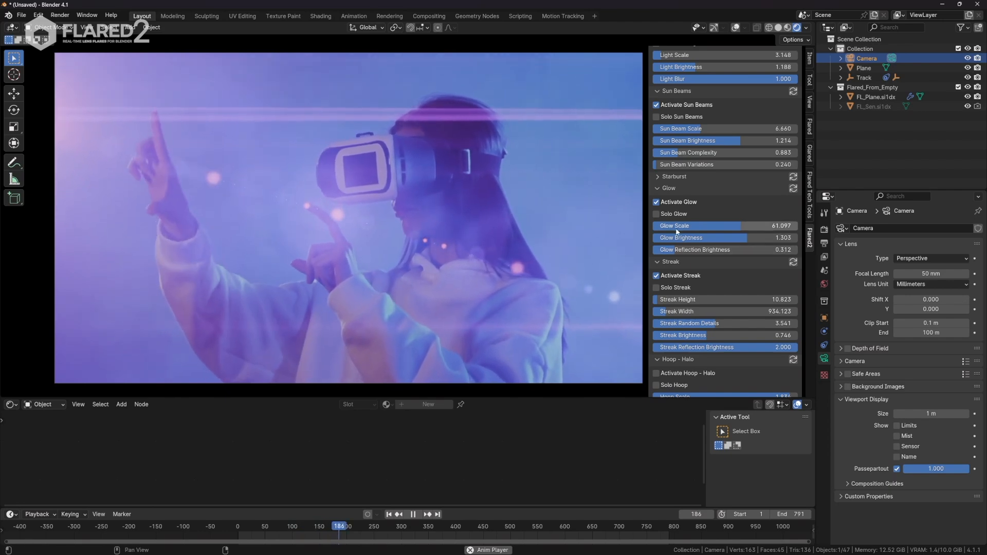
# Turn the Shader Editor area into a second 3D Viewport and enlarge it to about half the workspace height.
pyautogui.scroll(-8, 714, 277)
pyautogui.scroll(-5, 713, 276)
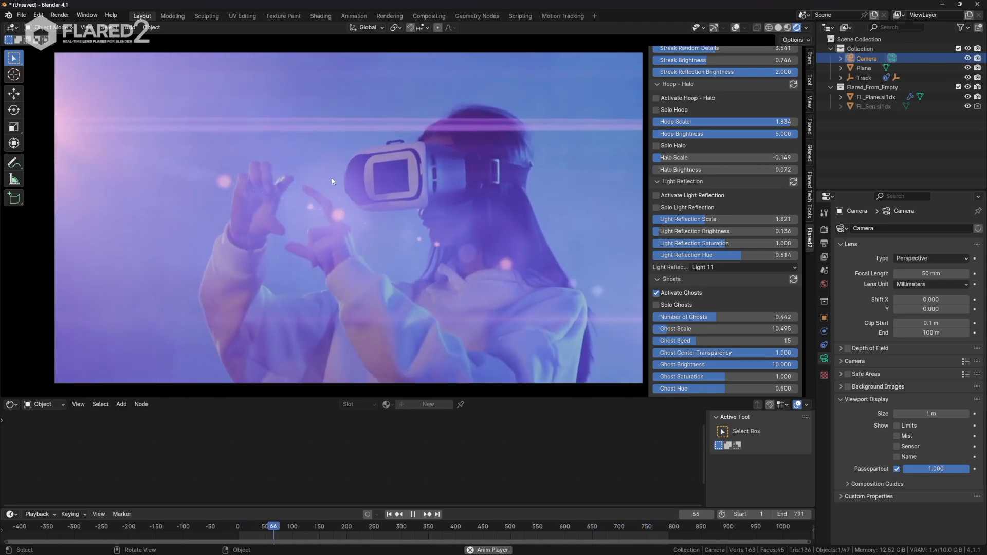
pyautogui.scroll(-2, 331, 178)
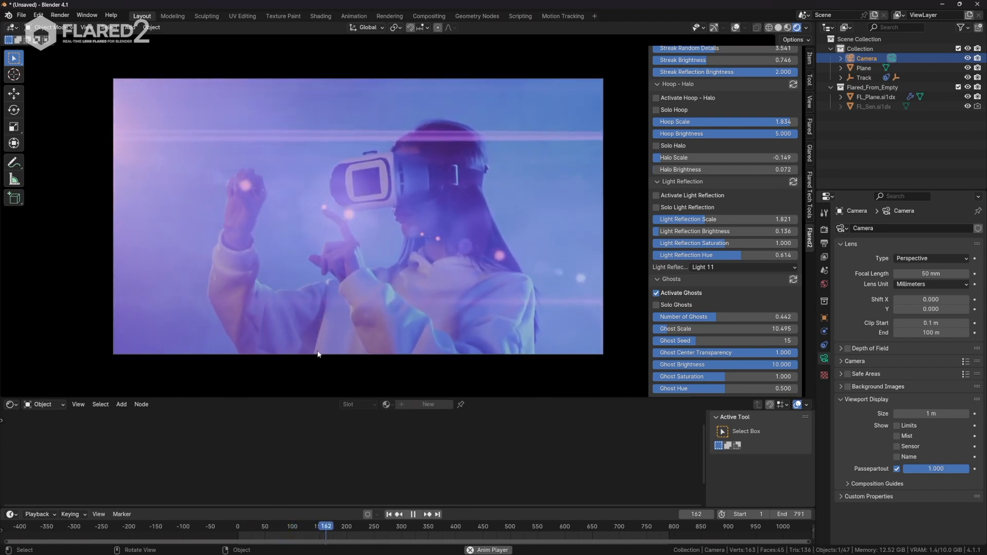
pyautogui.click(12, 406)
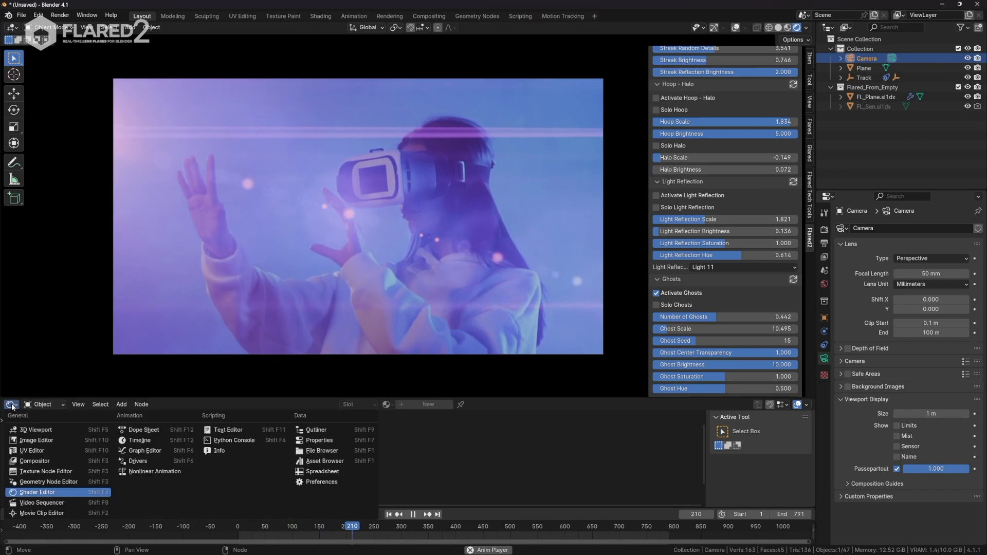
pyautogui.click(34, 432)
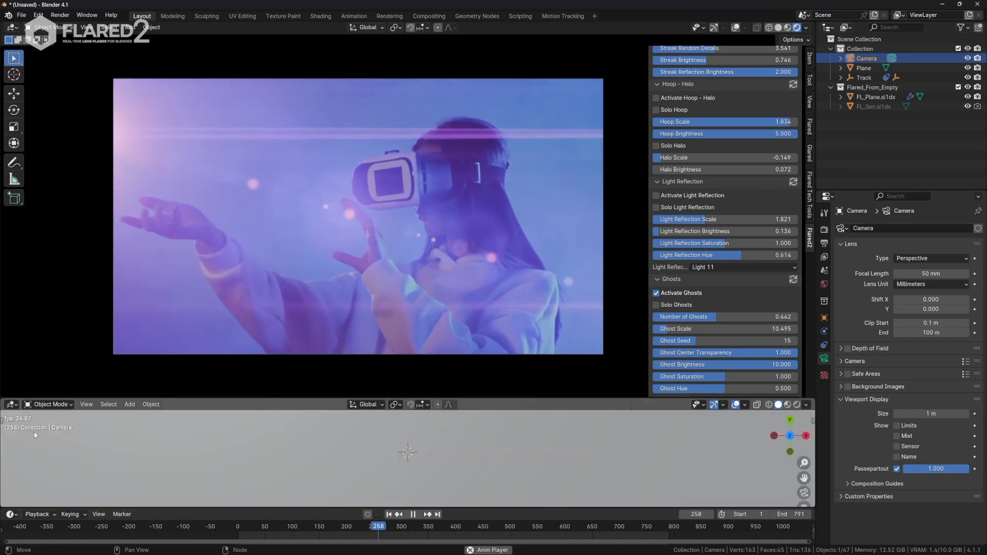
pyautogui.moveTo(215, 400); pyautogui.dragTo(288, 291)
# Select the off-frame empty beside the footage plane in the new 3D Viewport, seen from an angled perspective.
pyautogui.scroll(-5, 291, 354)
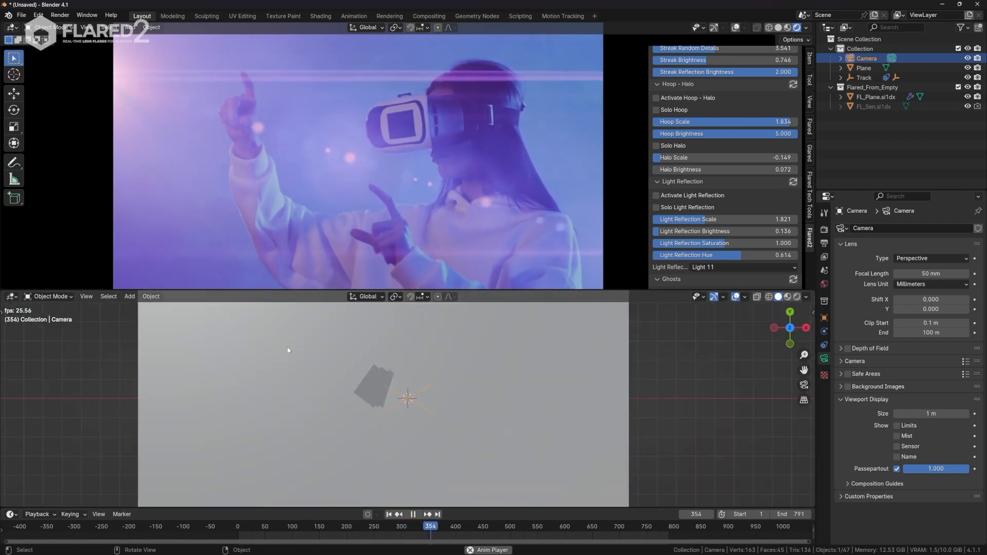
pyautogui.moveTo(349, 362); pyautogui.dragTo(376, 408, button='middle')
pyautogui.keyDown('shift'); pyautogui.moveTo(448, 437); pyautogui.dragTo(440, 311, button='middle'); pyautogui.keyUp('shift')
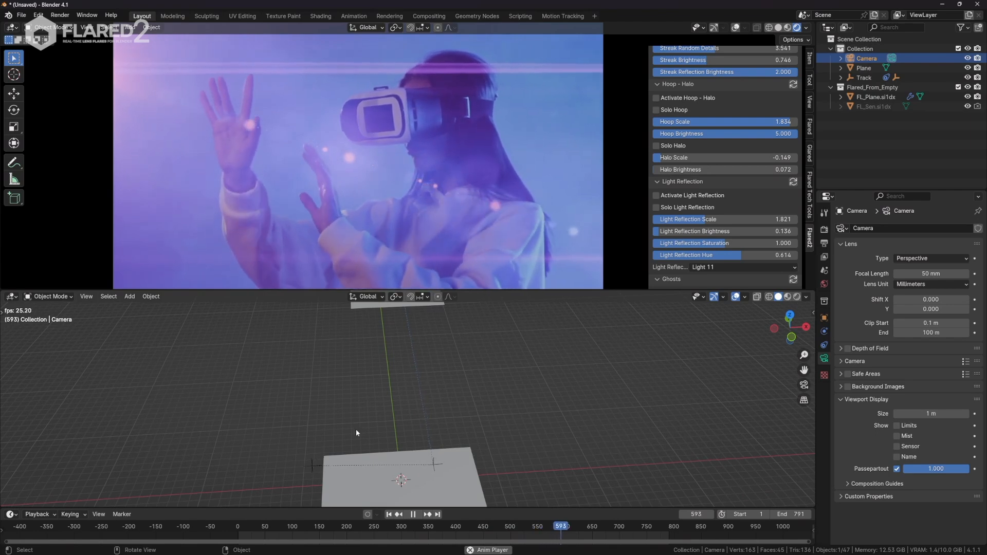
pyautogui.moveTo(355, 429); pyautogui.dragTo(353, 418, button='middle')
pyautogui.click(319, 487)
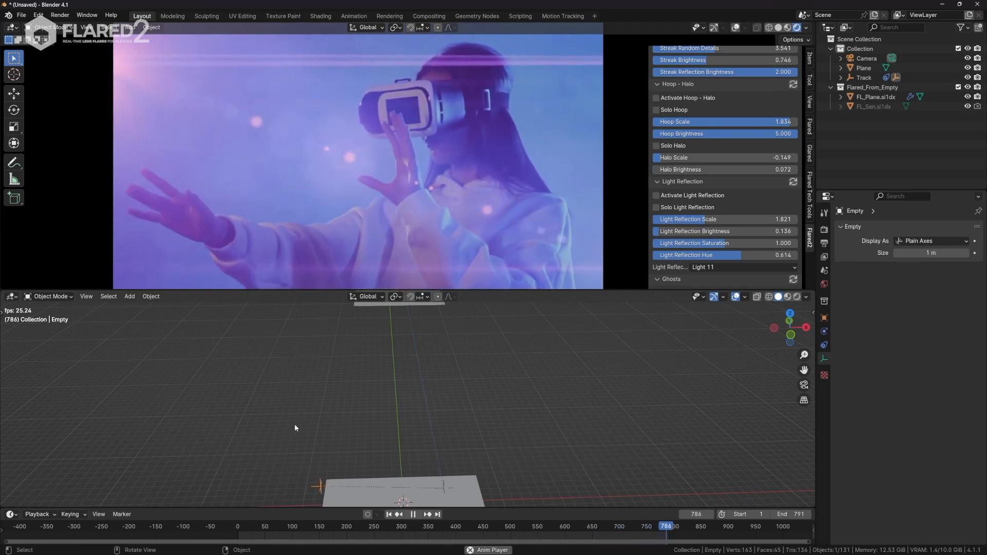
# Raise the selected empty by about 13 m along the global Z axis, toward the camera.
pyautogui.press('g')
pyautogui.press('z')
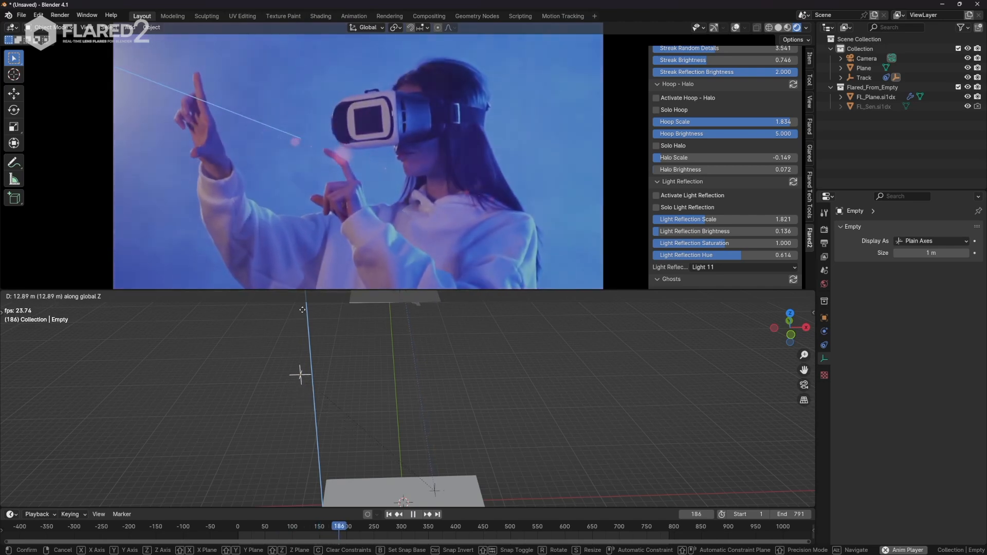
pyautogui.click(304, 302)
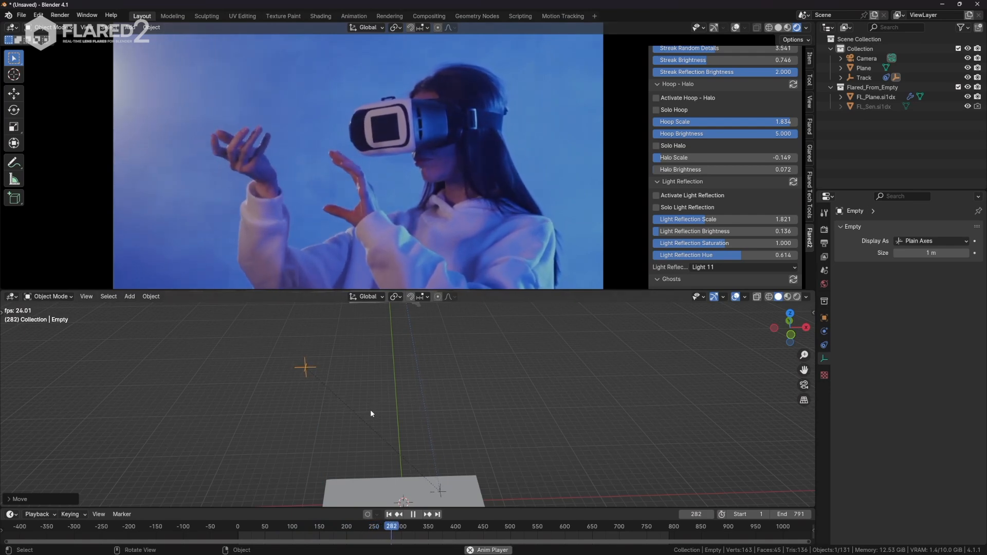
# Shift the empty inward over the footage plane's left part so the flare source sits near the frame's upper-left edge.
pyautogui.press('KP_7')
pyautogui.keyDown('shift'); pyautogui.moveTo(386, 389); pyautogui.dragTo(360, 451, button='middle'); pyautogui.keyUp('shift')
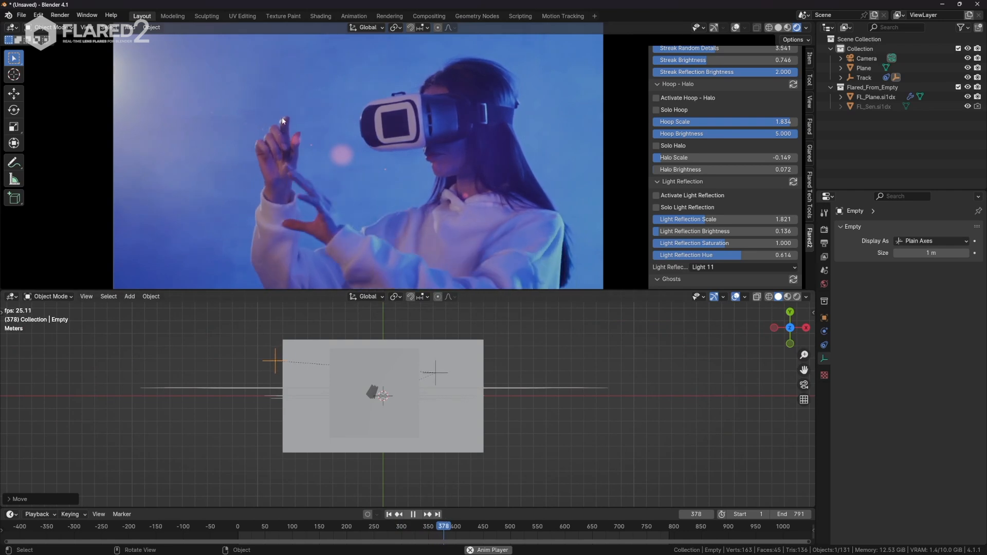
pyautogui.scroll(-2, 279, 120)
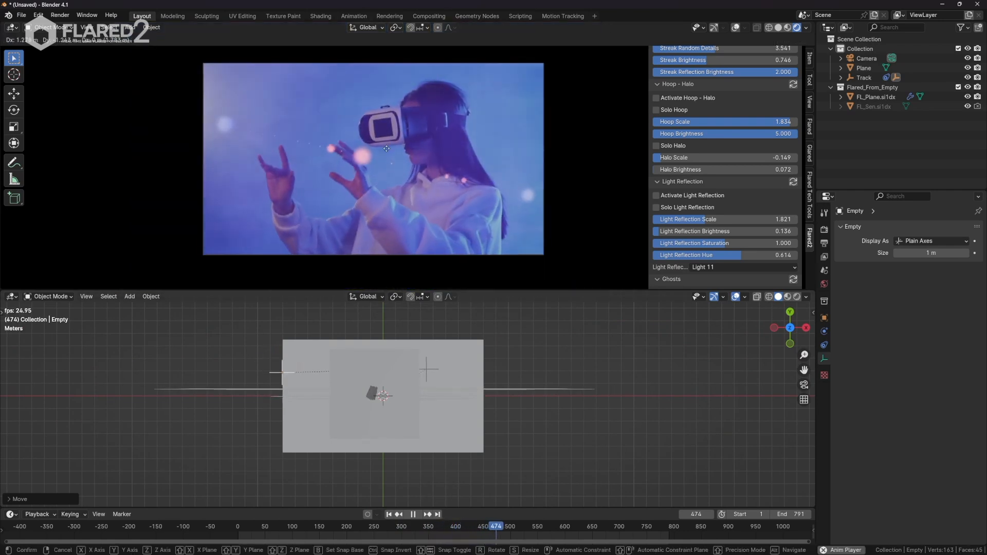
pyautogui.press('g')
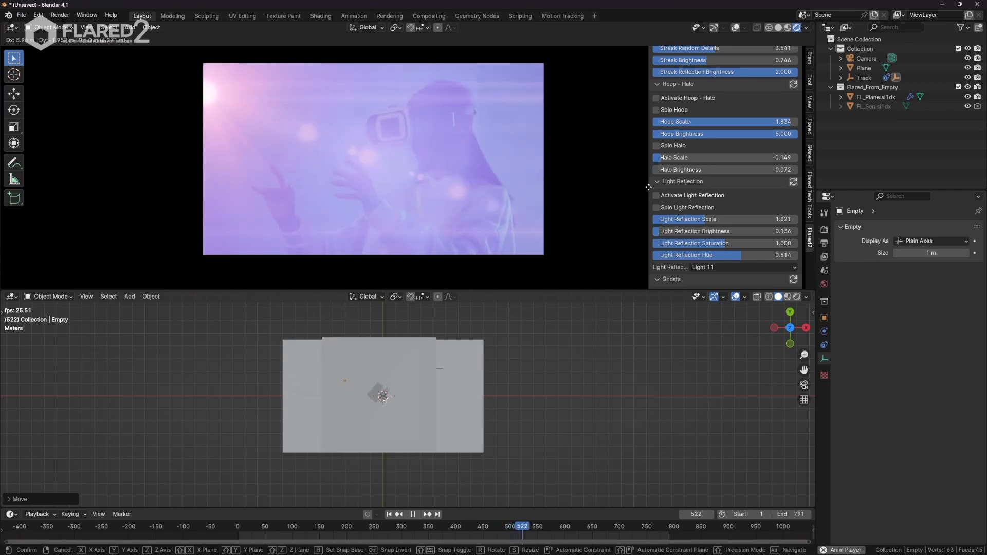
pyautogui.click(370, 121)
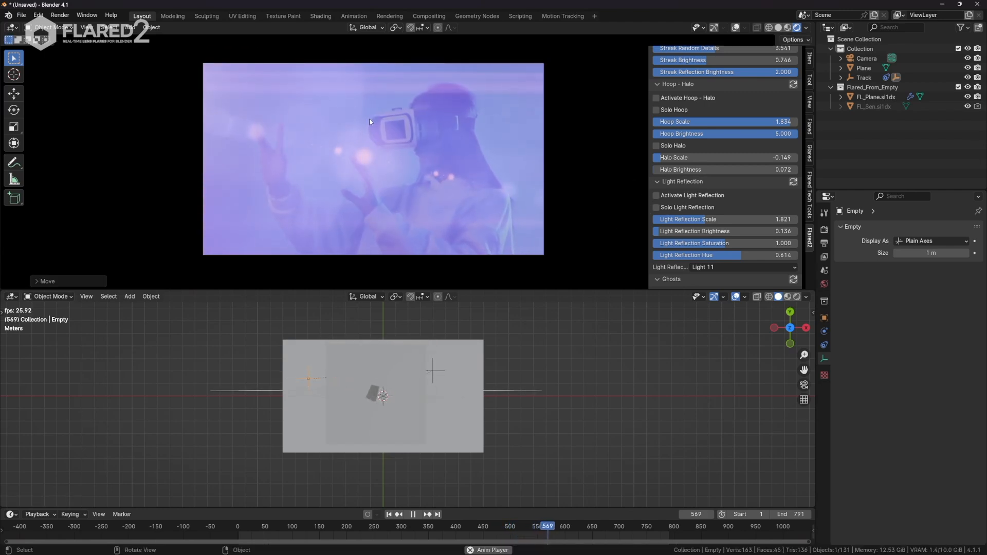
pyautogui.press('g')
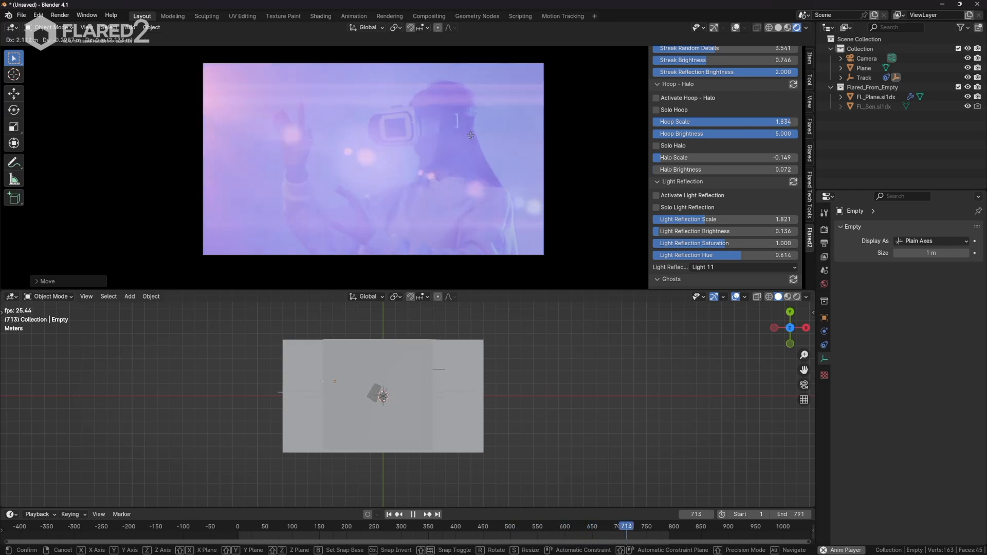
pyautogui.click(407, 126)
# Set the active flare's Global Scale to about 2.85.
pyautogui.scroll(10, 733, 170)
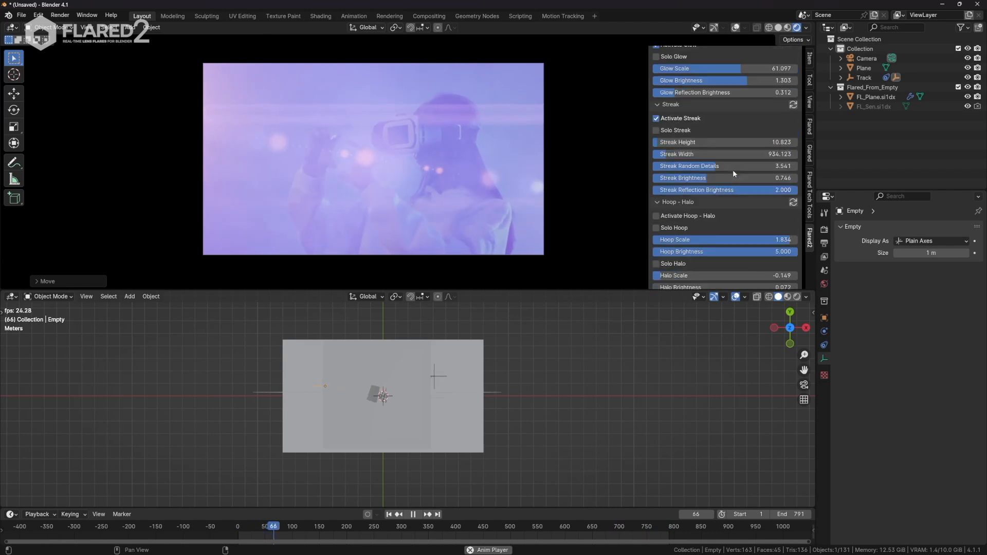
pyautogui.scroll(8, 721, 176)
pyautogui.scroll(-6, 720, 183)
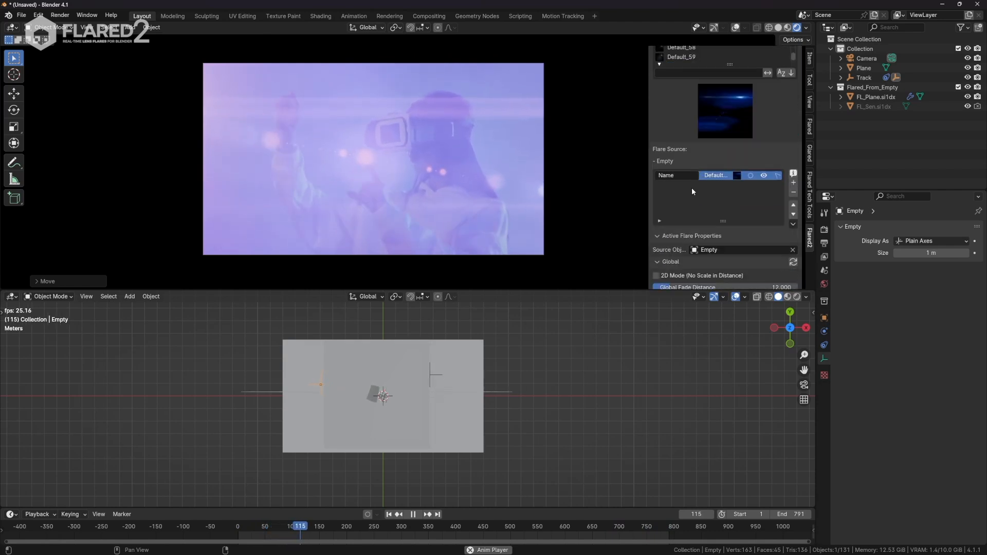
pyautogui.moveTo(706, 189); pyautogui.dragTo(685, 197)
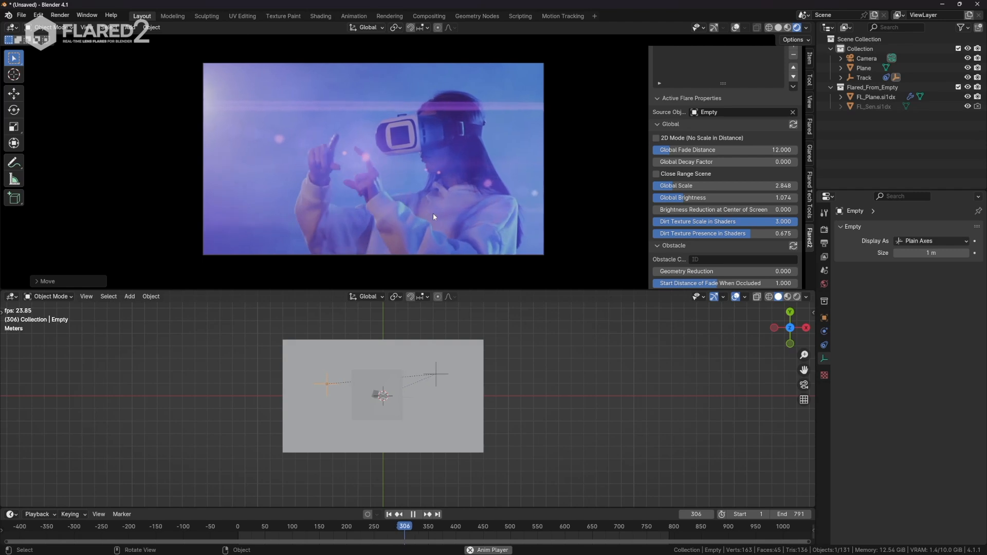
# Raise the empty about 3.1 m further along global Z, and shift it sideways toward the middle of the frame.
pyautogui.scroll(1, 433, 213)
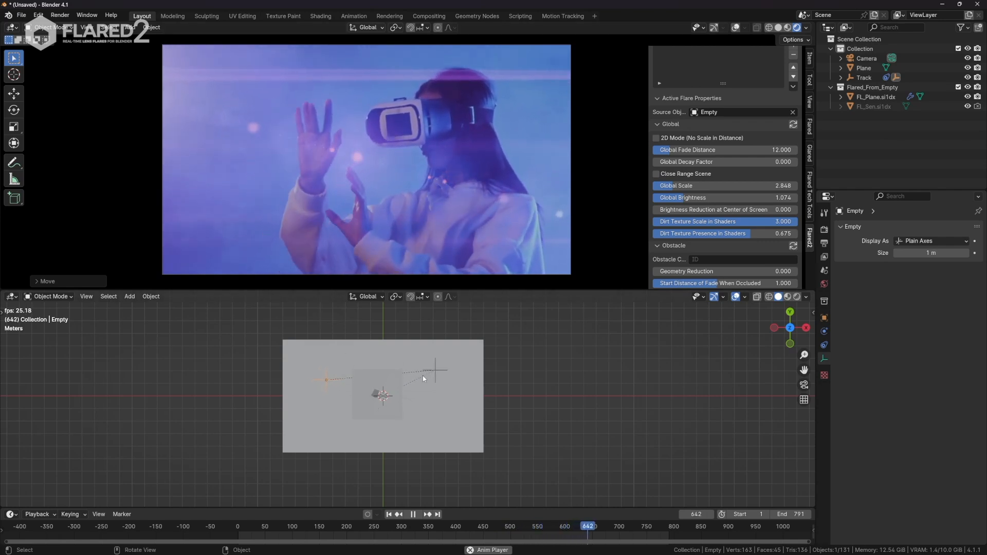
pyautogui.moveTo(422, 375); pyautogui.dragTo(430, 307, button='middle')
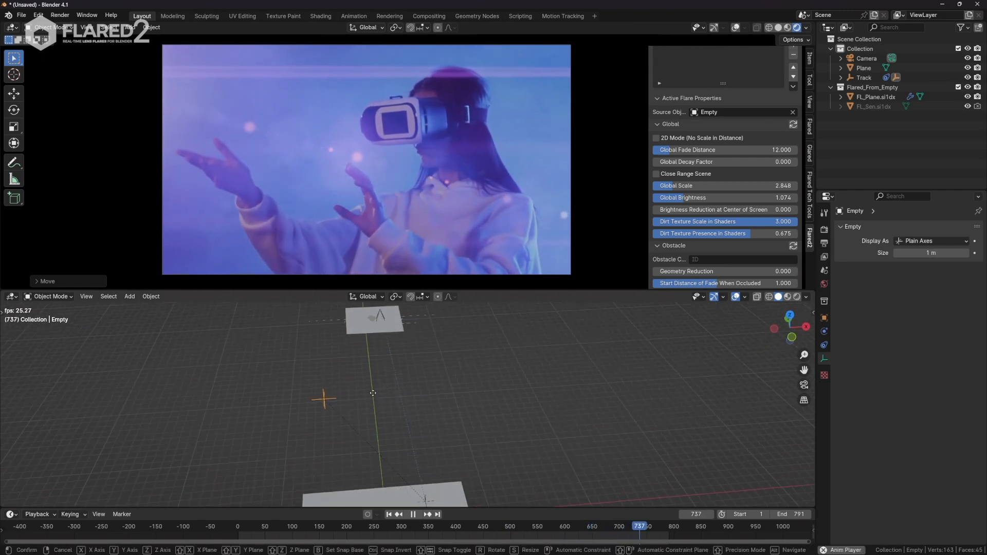
pyautogui.press('g')
pyautogui.press('z')
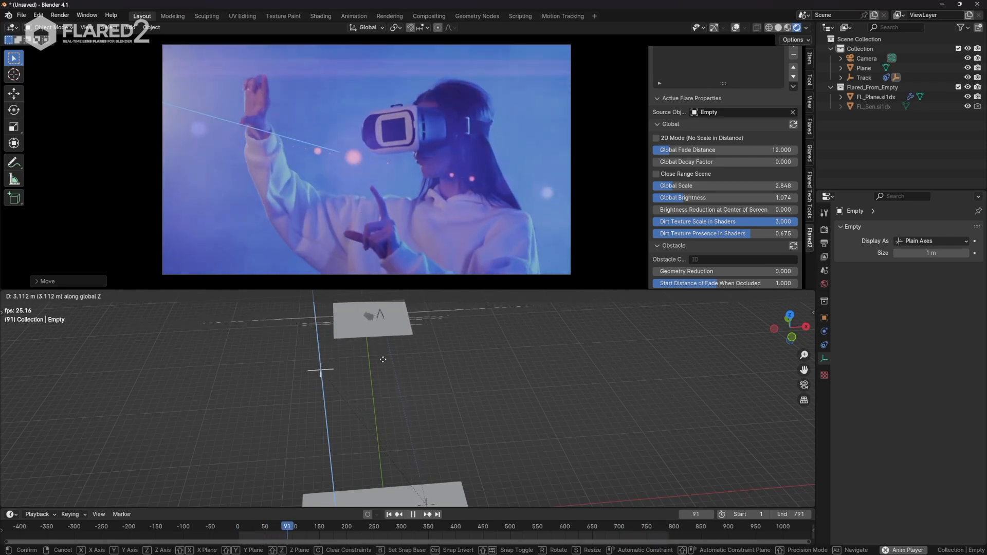
pyautogui.click(383, 359)
pyautogui.press('g')
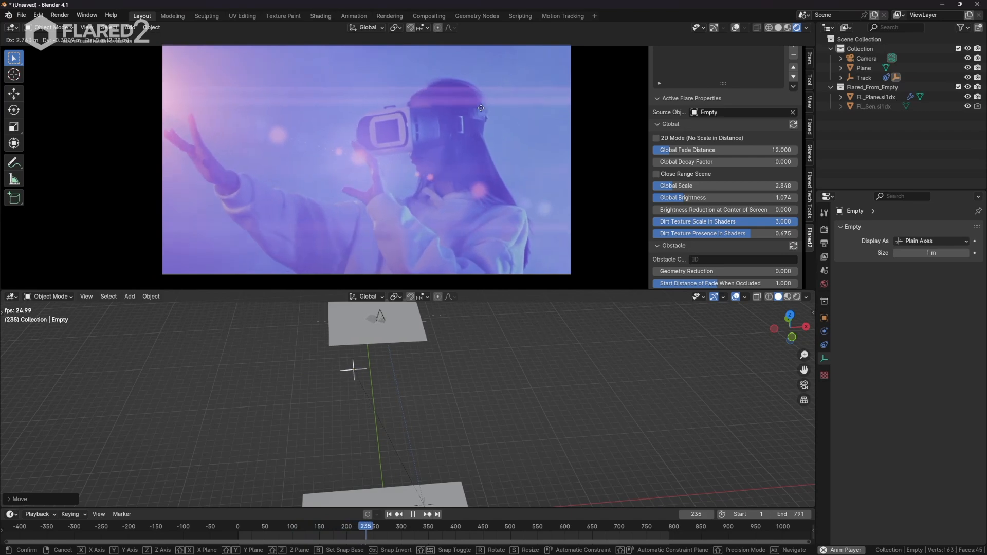
pyautogui.click(442, 108)
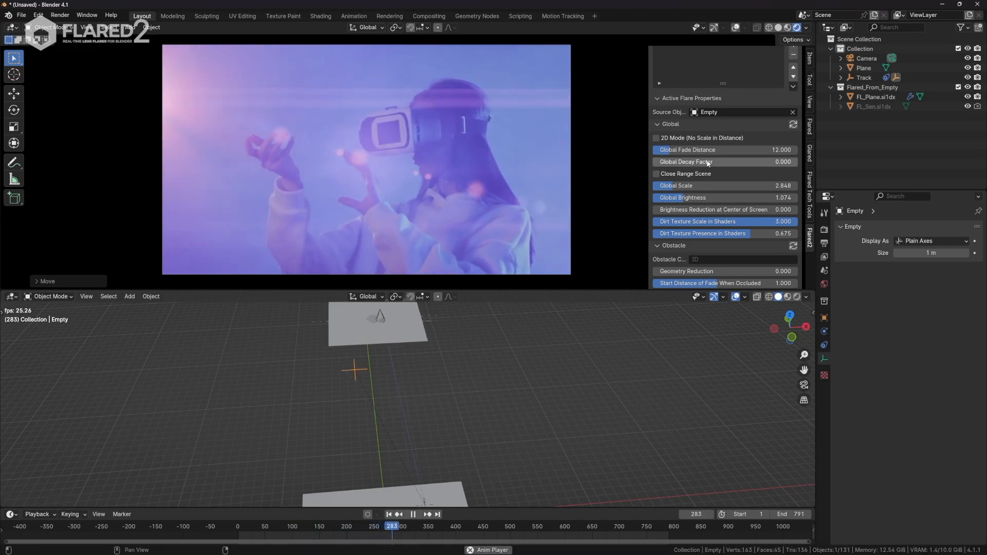
# Set the flare's Global Scale to about 2.58 and its Ghost Seed to 26.
pyautogui.moveTo(705, 188); pyautogui.dragTo(702, 188)
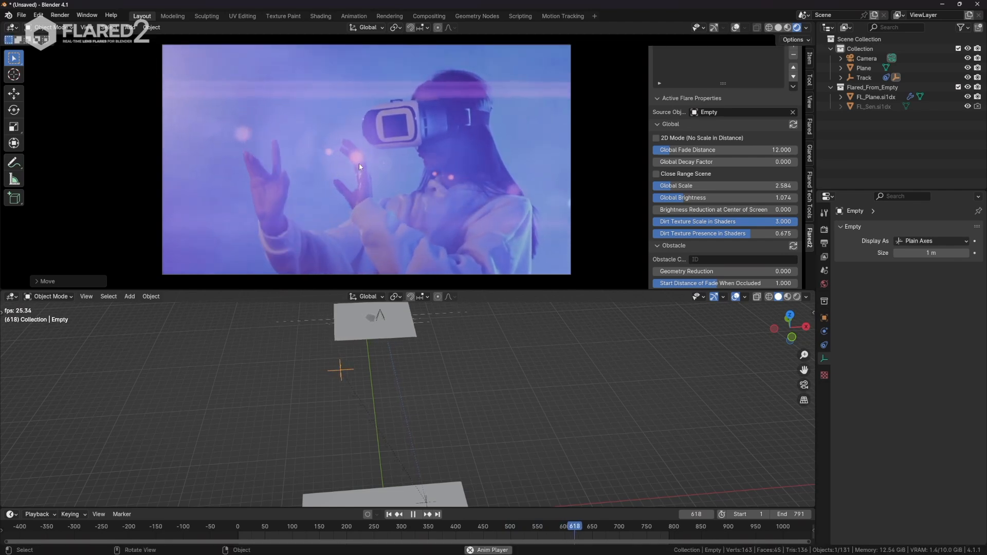
pyautogui.scroll(-2, 783, 198)
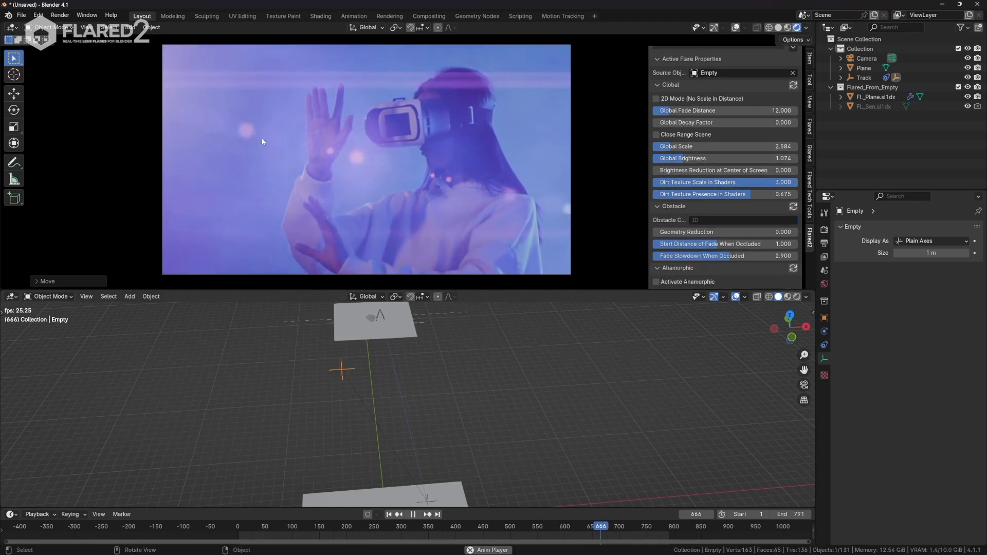
pyautogui.scroll(-2, 732, 196)
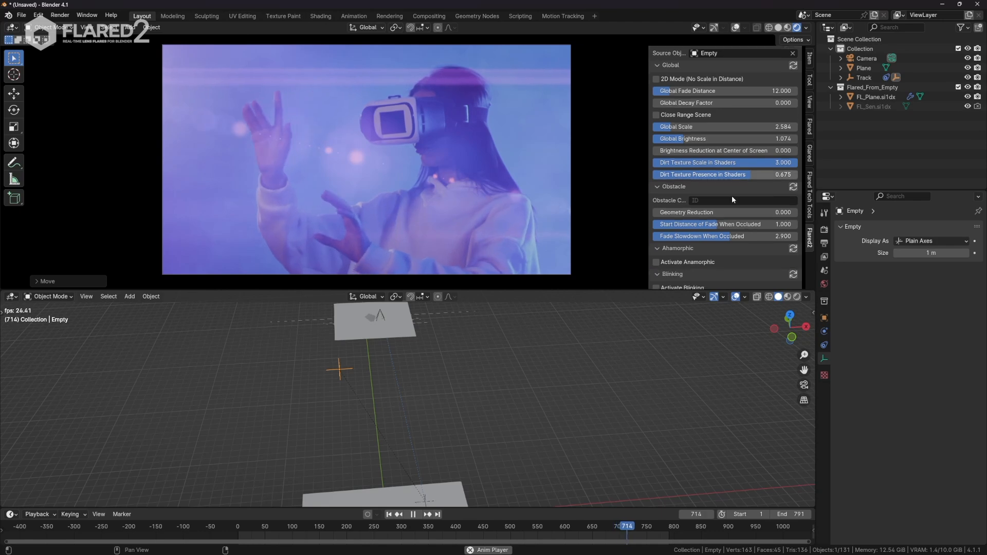
pyautogui.scroll(-15, 703, 198)
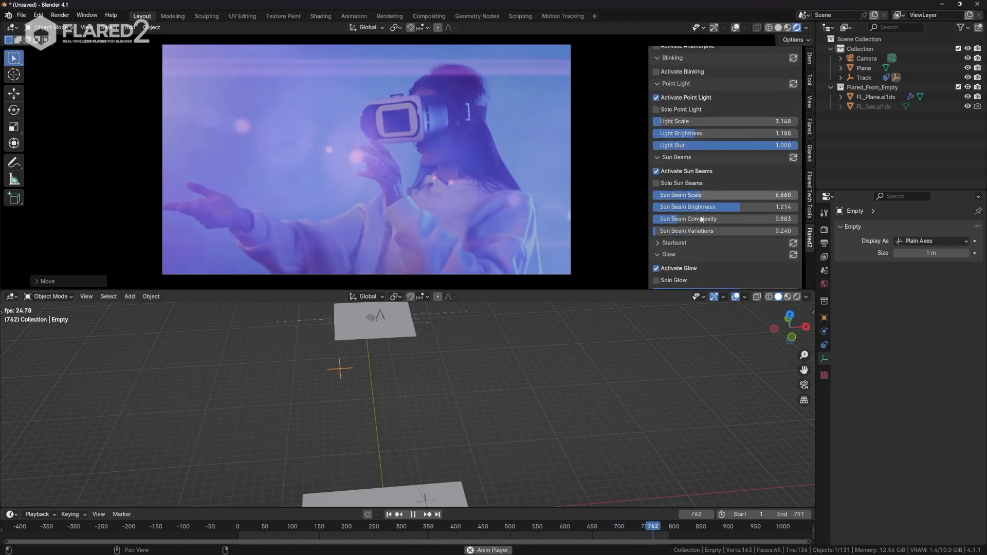
pyautogui.scroll(-13, 698, 217)
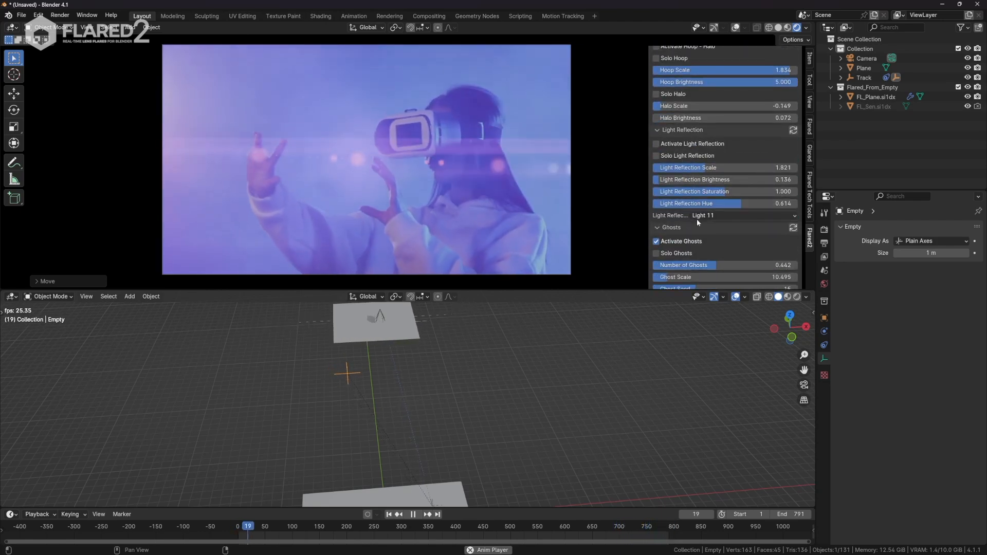
pyautogui.scroll(-2, 698, 222)
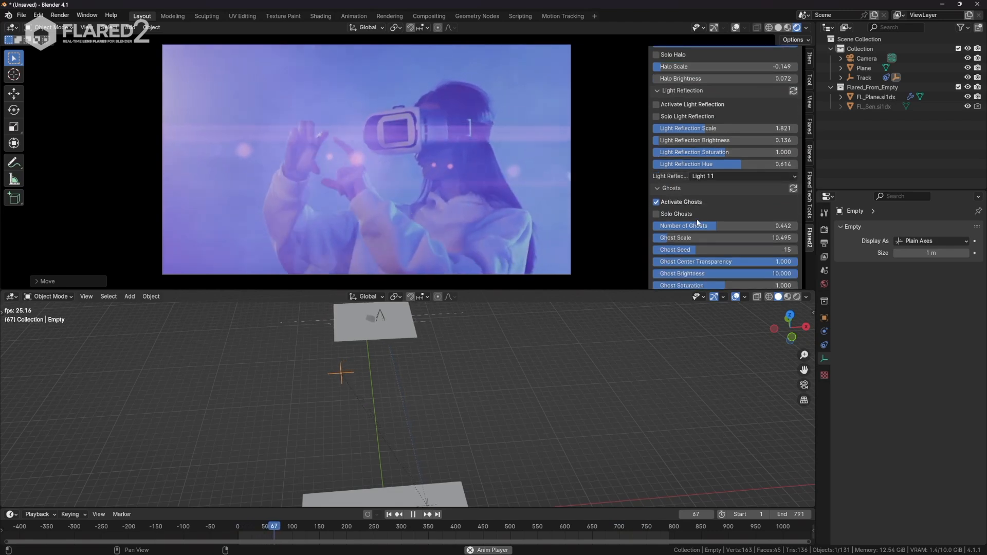
pyautogui.scroll(-2, 697, 222)
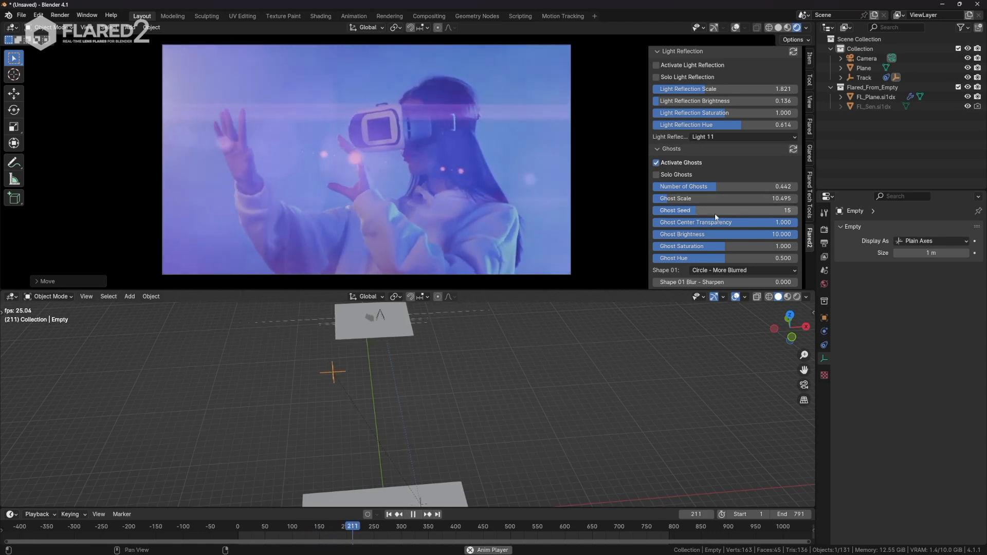
pyautogui.moveTo(716, 212)
pyautogui.mouseDown()
pyautogui.moveTo(689, 211)
pyautogui.moveTo(760, 212)
pyautogui.moveTo(733, 204)
pyautogui.mouseUp()
# Set the ghosts' Shape 01 Scale to about 1.4.
pyautogui.scroll(-2, 730, 212)
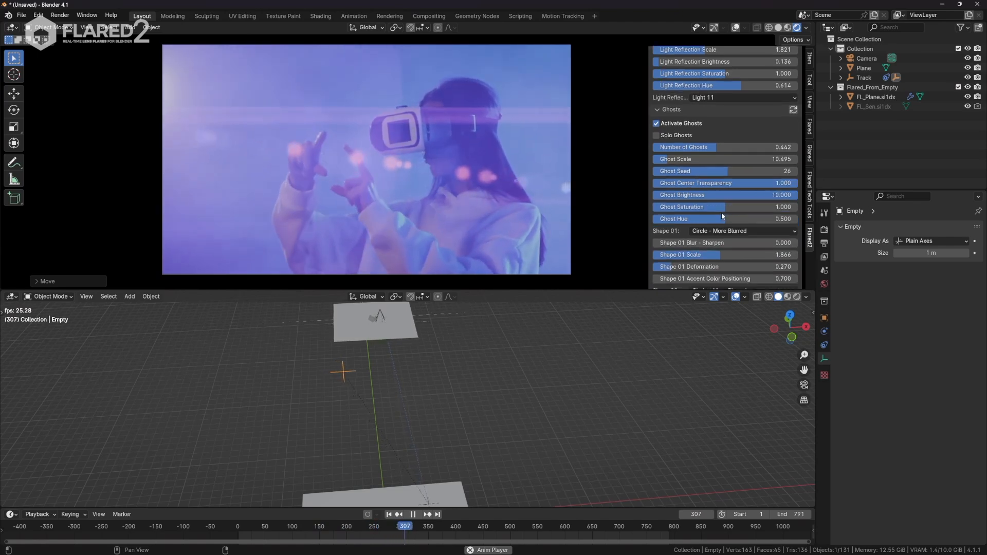
pyautogui.scroll(-1, 723, 246)
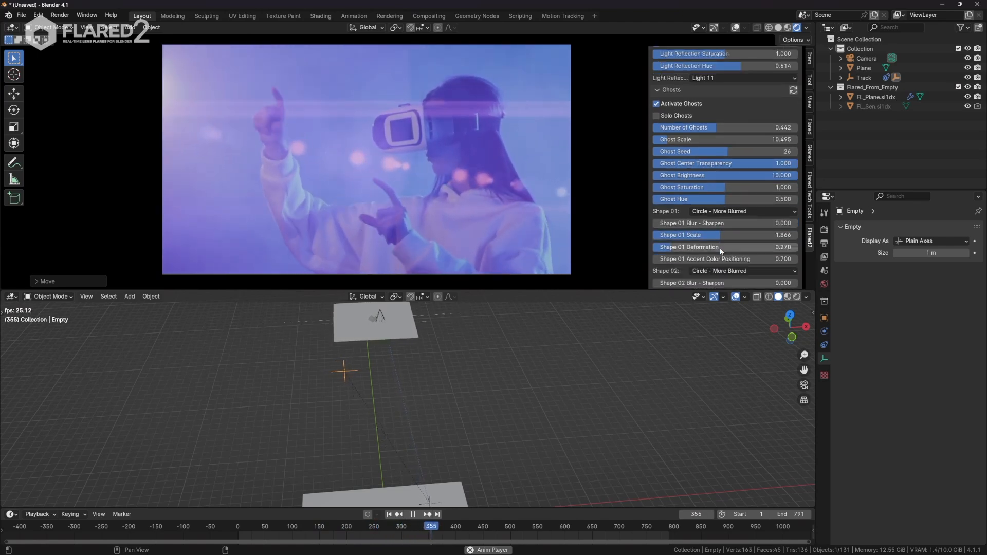
pyautogui.moveTo(717, 236); pyautogui.dragTo(689, 236)
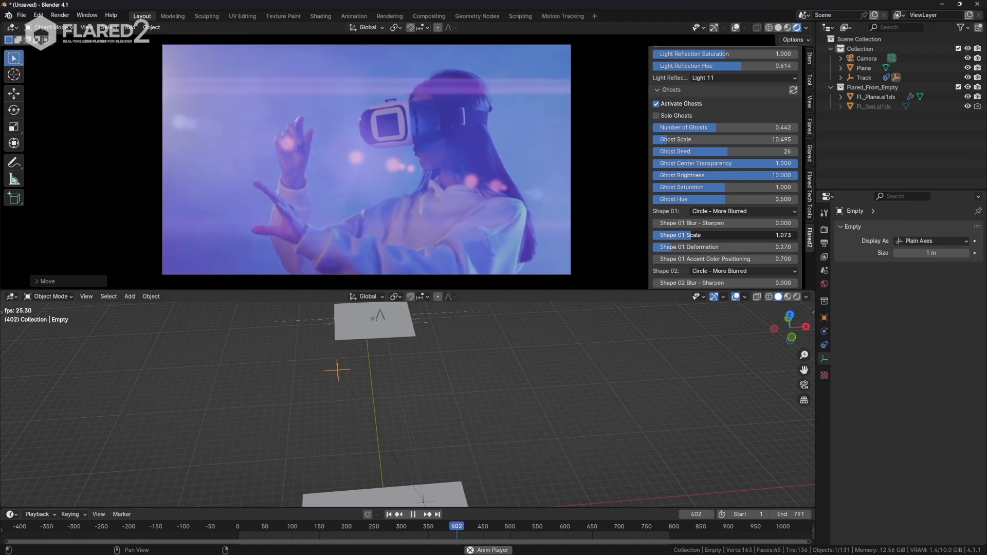
pyautogui.moveTo(719, 235); pyautogui.dragTo(710, 217)
pyautogui.scroll(-4, 724, 241)
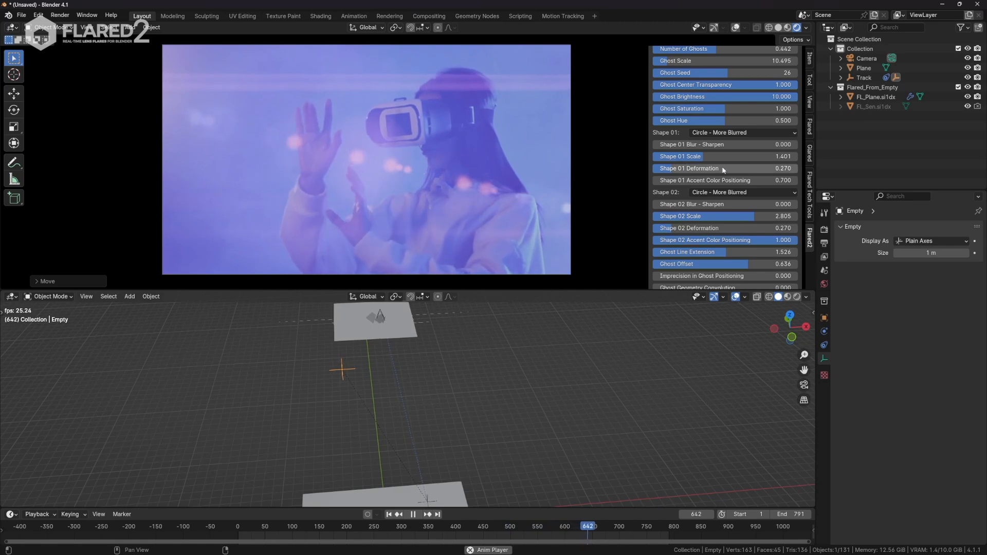
pyautogui.press('Escape')
# Reduce Ghost Scale to about 0.18, and set both Shape 01 Scale and Shape 02 Scale to 50.
pyautogui.scroll(2, 734, 157)
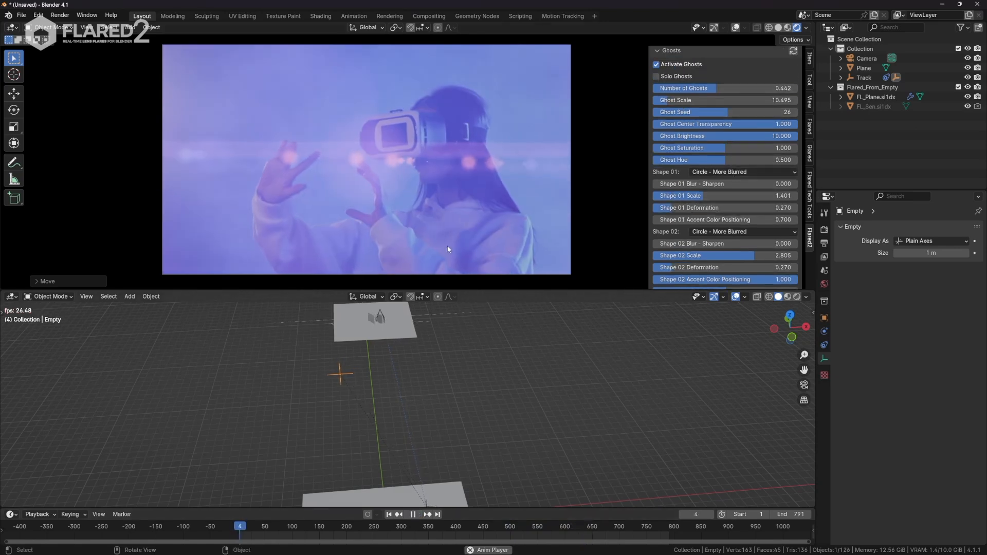
pyautogui.moveTo(726, 102); pyautogui.dragTo(713, 102)
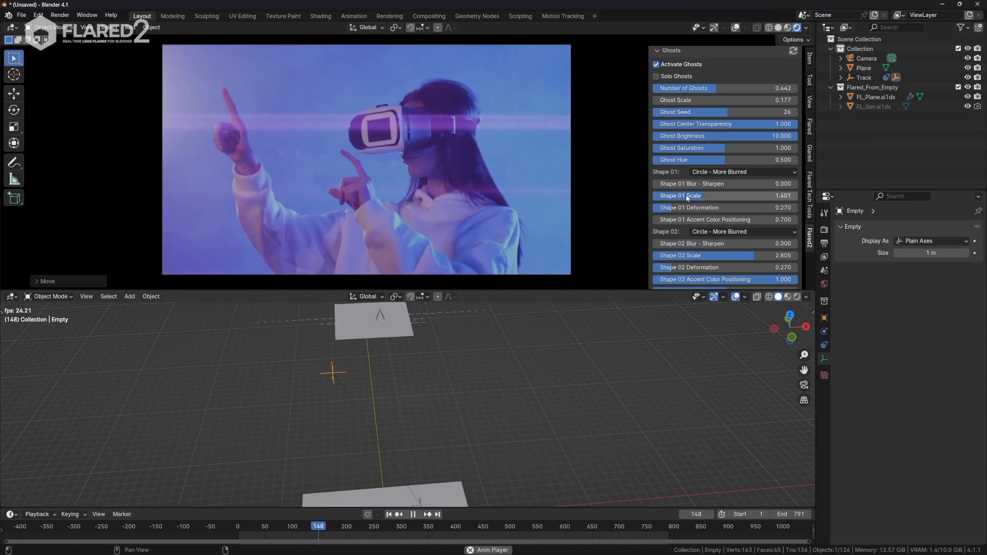
pyautogui.scroll(-1, 725, 215)
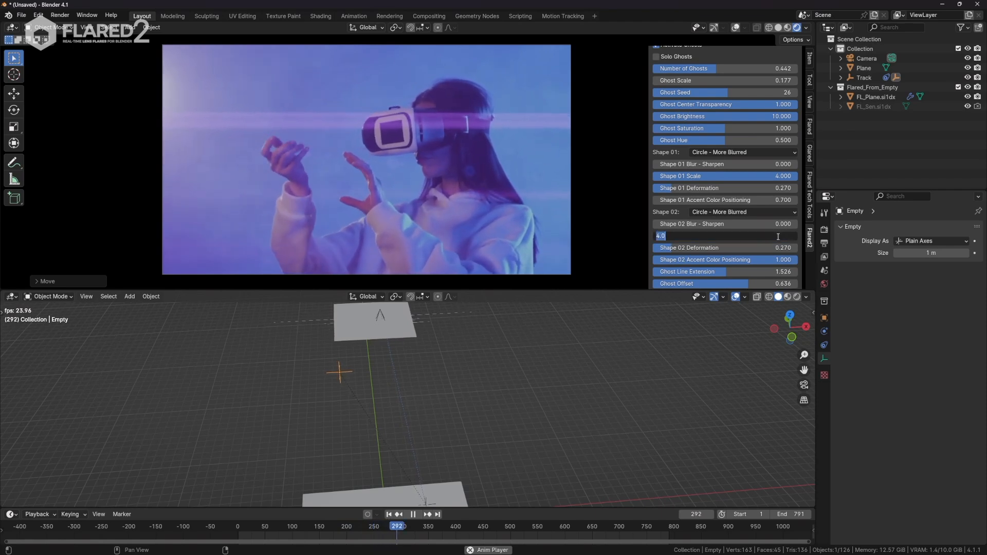
pyautogui.write('50')
pyautogui.press('Return')
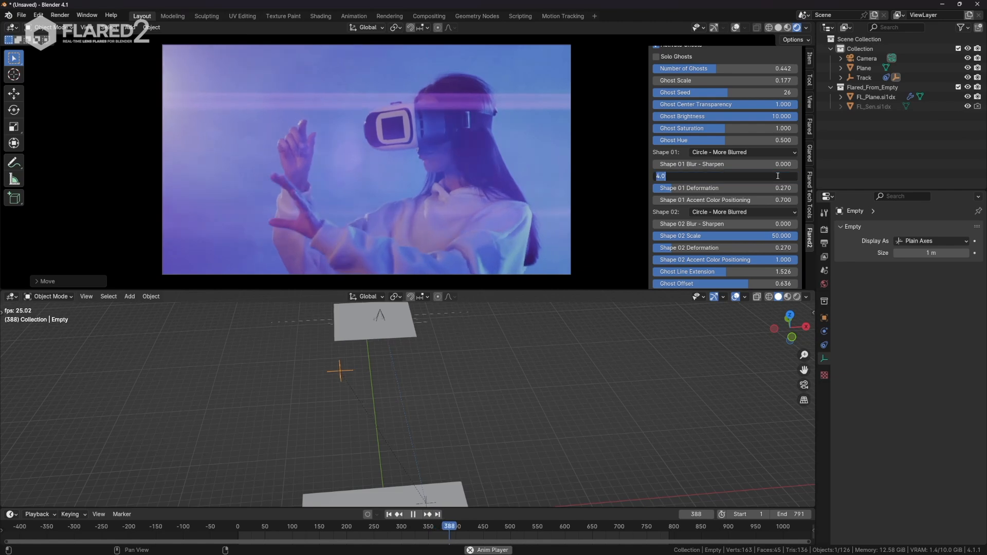
pyautogui.write('50')
pyautogui.press('Return')
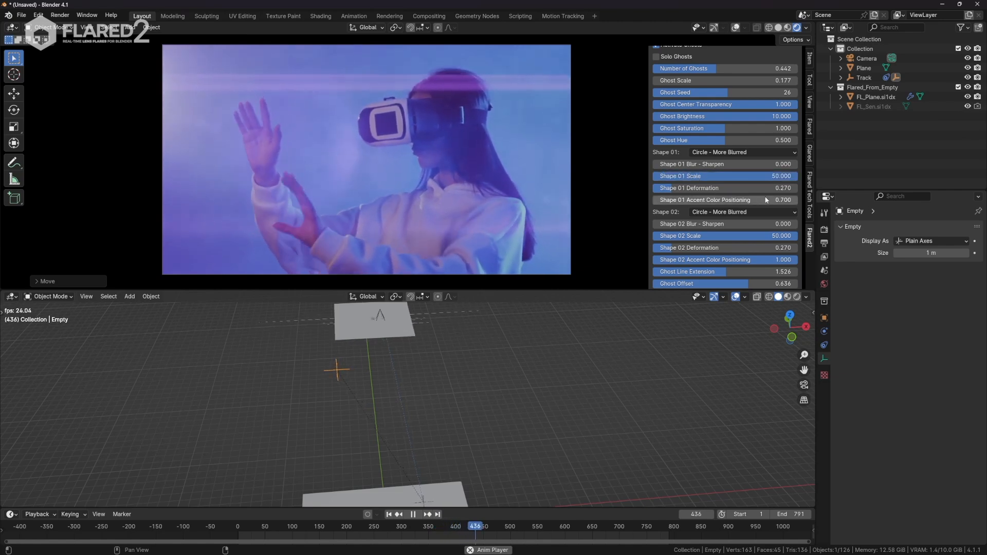
# Adjust the flare's Glow And Streaks custom color to a fully saturated violet.
pyautogui.scroll(-15, 690, 221)
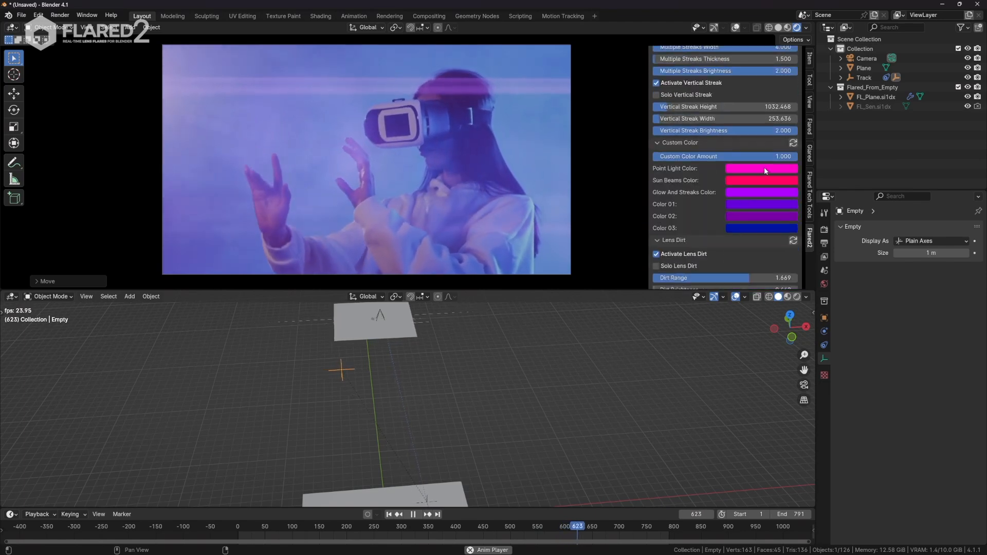
pyautogui.click(756, 193)
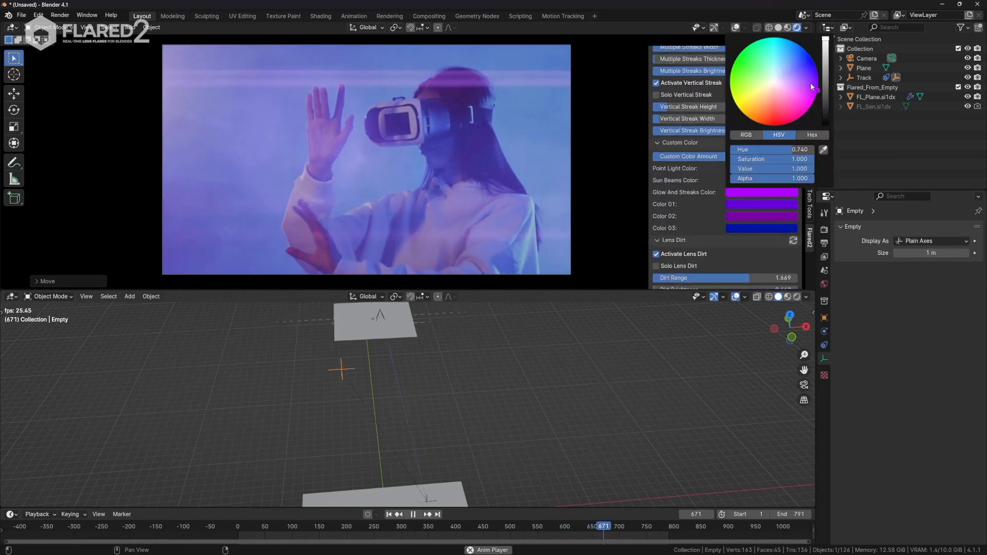
pyautogui.moveTo(810, 82)
pyautogui.mouseDown()
pyautogui.moveTo(817, 88)
pyautogui.moveTo(813, 63)
pyautogui.moveTo(818, 86)
pyautogui.moveTo(740, 110)
pyautogui.moveTo(816, 95)
pyautogui.mouseUp()
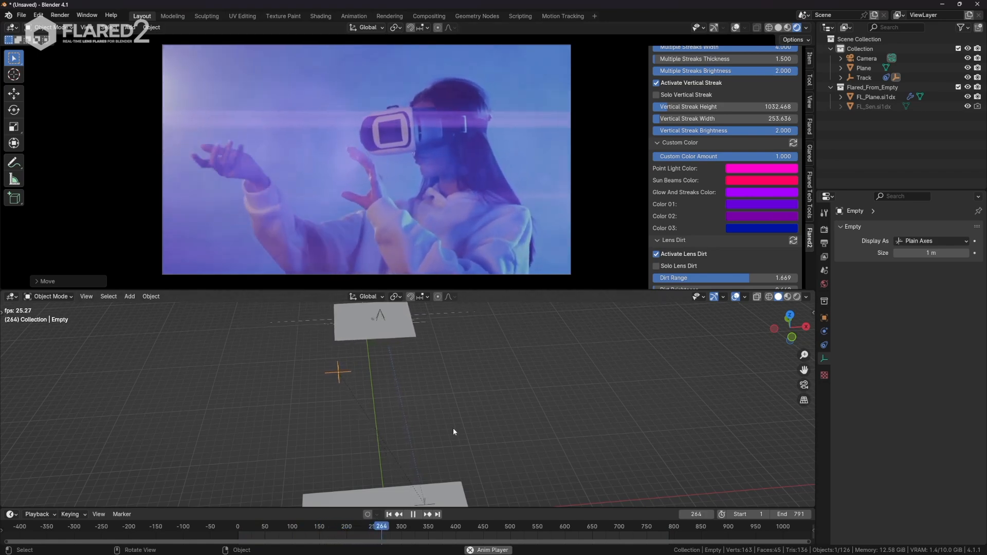
# Add a new plain axes empty and raise it along the global Z axis above the footage plane.
pyautogui.press('KP_7')
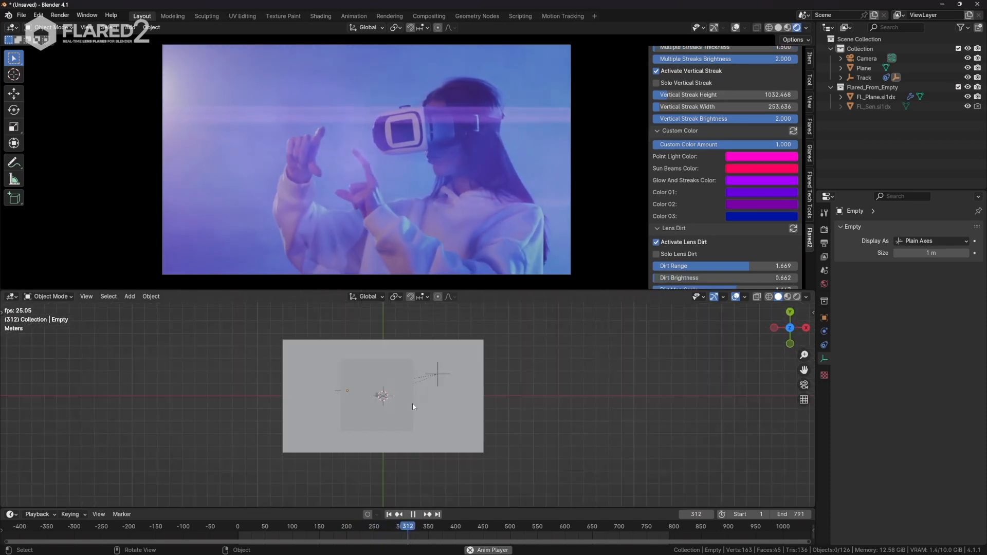
pyautogui.click(129, 28)
pyautogui.moveTo(144, 135)
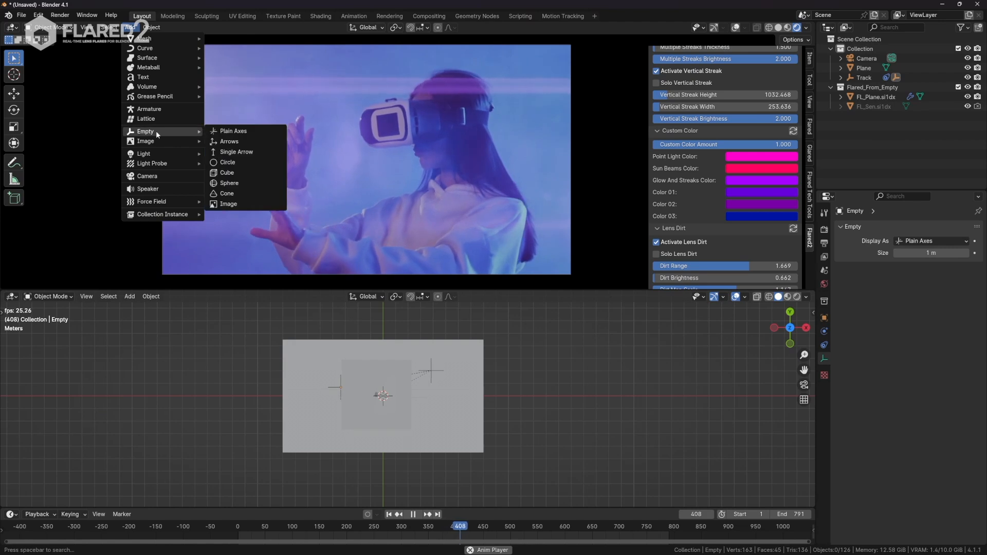
pyautogui.click(237, 133)
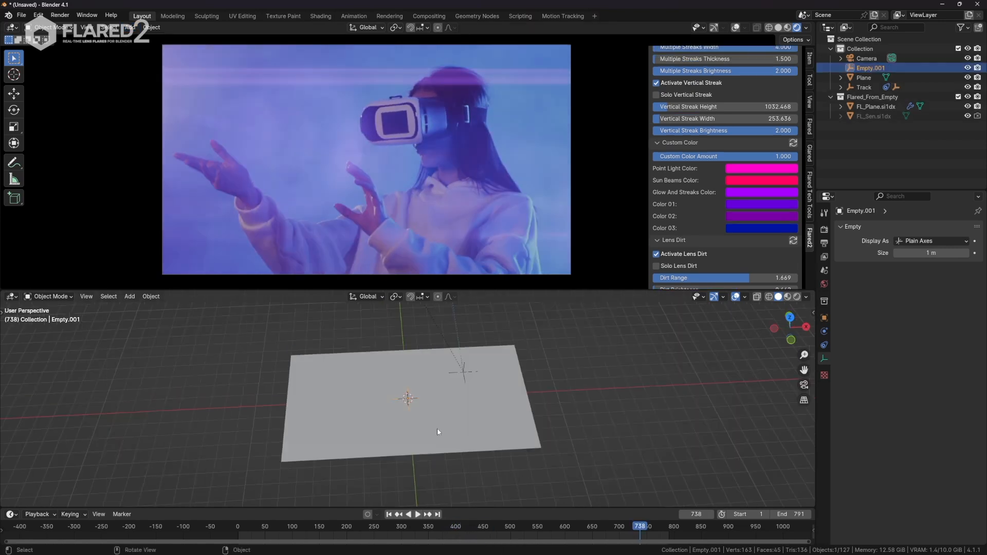
pyautogui.press('g')
pyautogui.press('z')
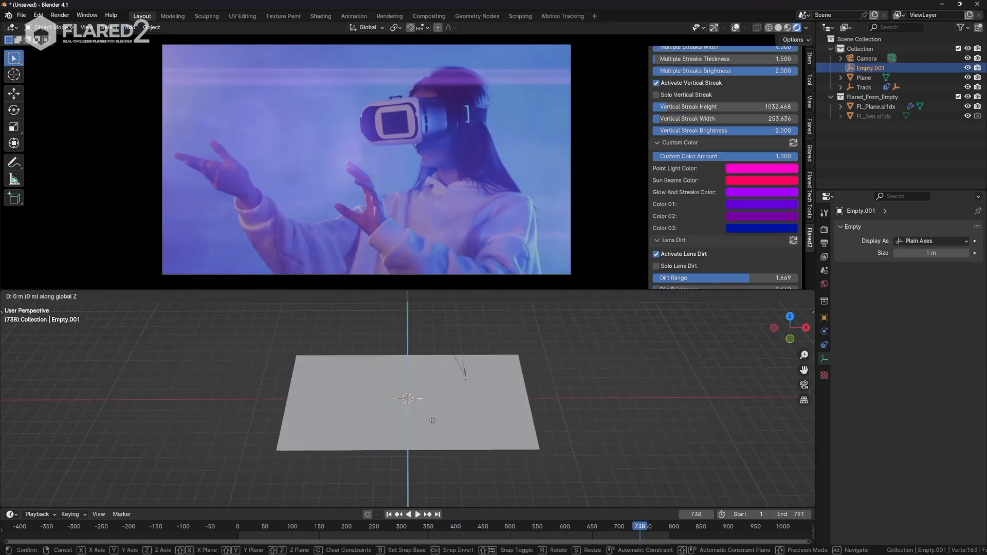
pyautogui.click(446, 349)
pyautogui.scroll(-4, 476, 383)
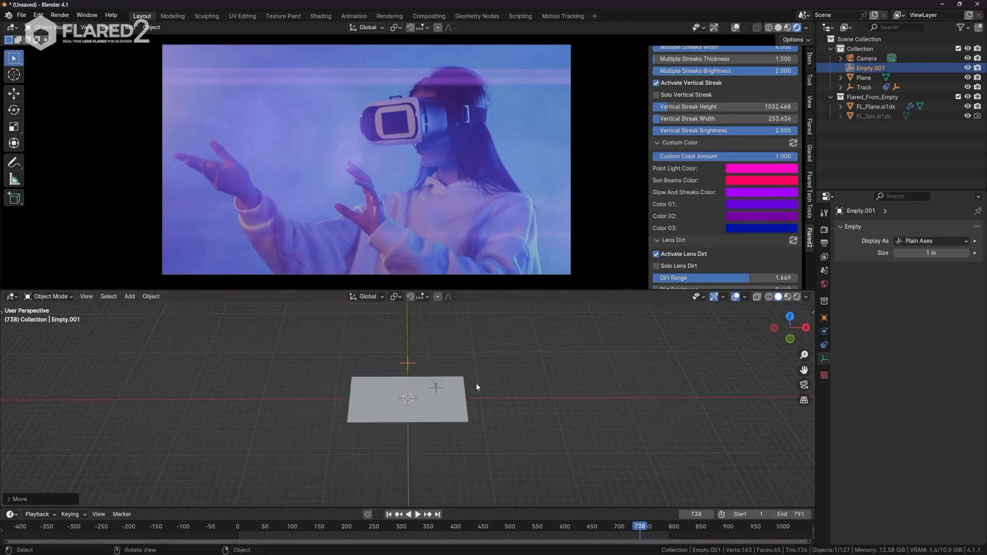
# Move the new empty sideways in the top and camera views until it sits just outside the frame's lower-right corner.
pyautogui.press('KP_7')
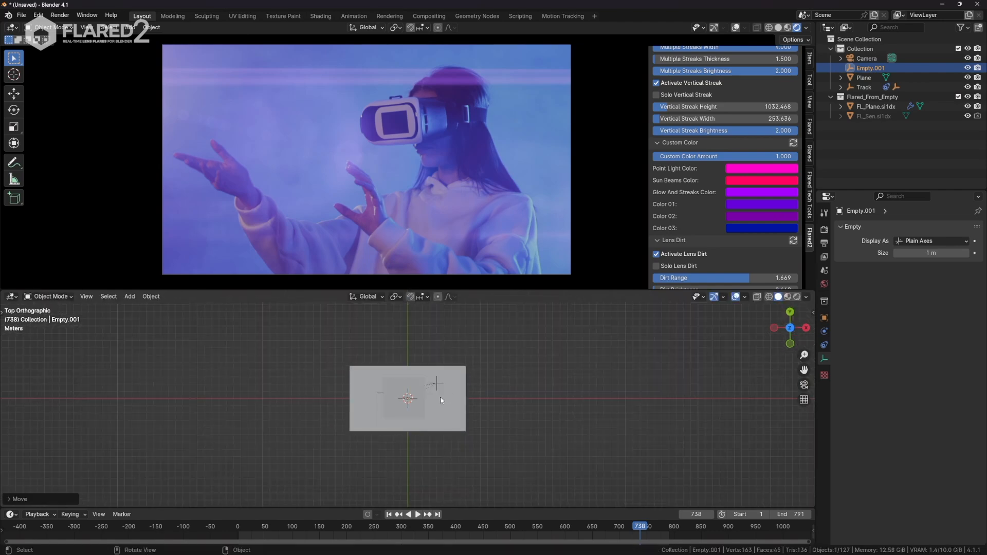
pyautogui.press('g')
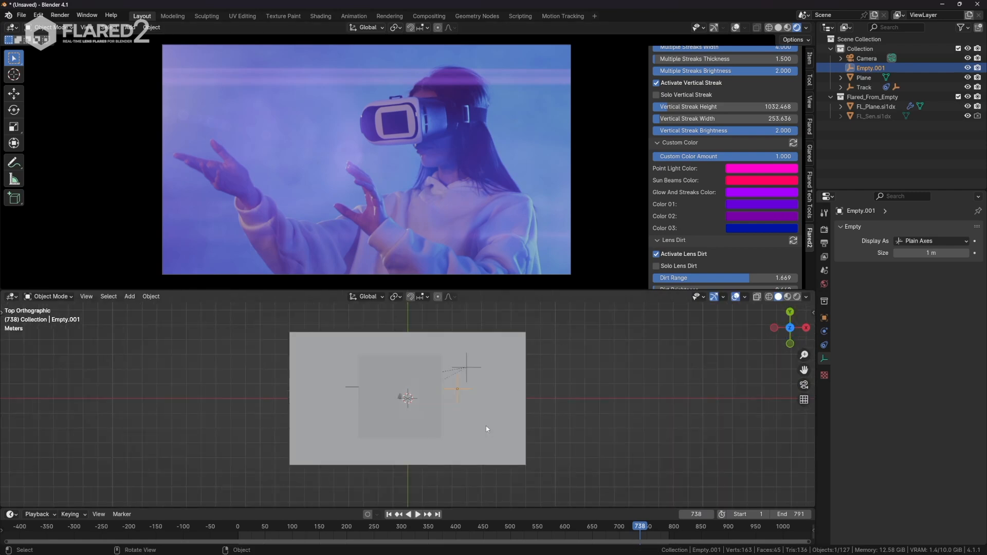
pyautogui.press('KP_0')
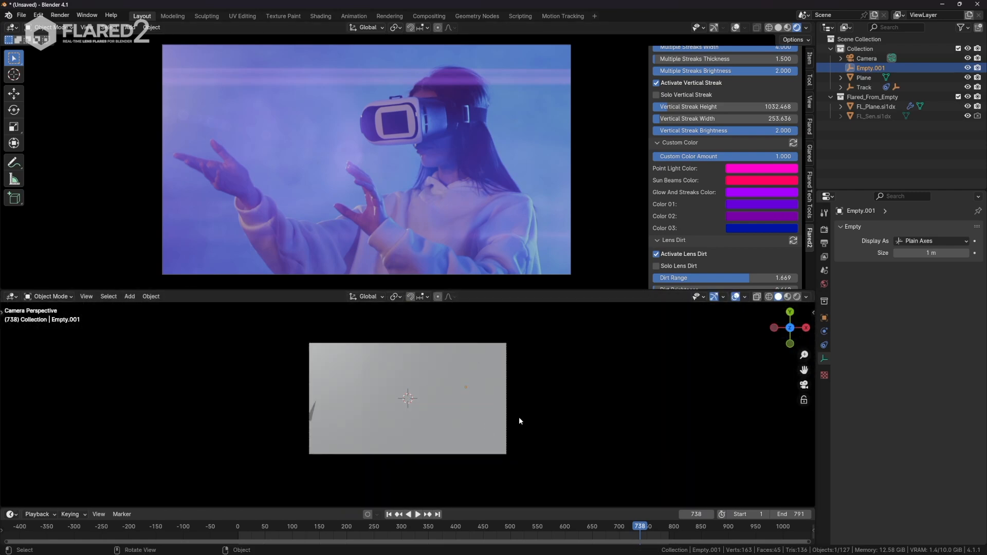
pyautogui.press('g')
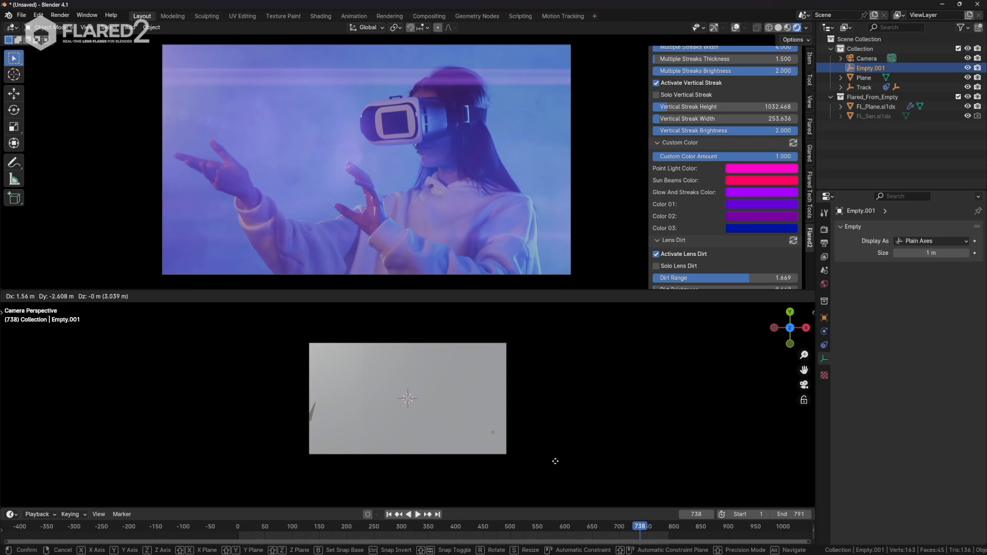
pyautogui.click(581, 450)
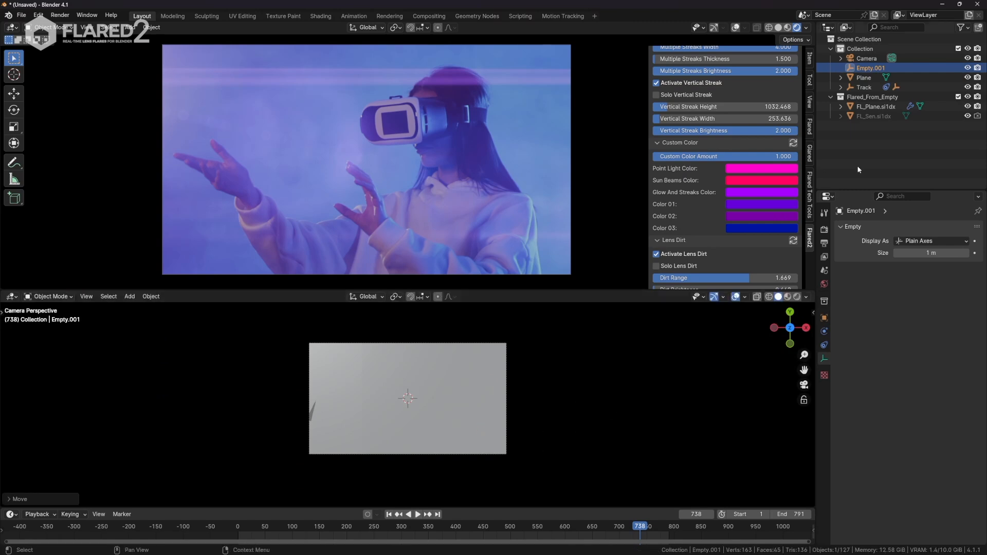
# Export the active Default_54 flare as a custom preset named New_flare54.
pyautogui.scroll(20, 749, 149)
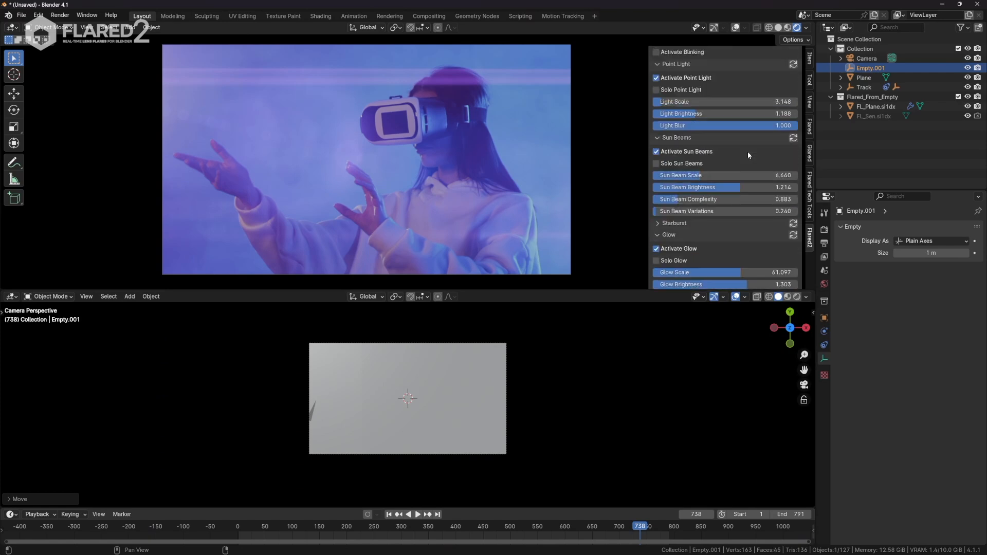
pyautogui.scroll(8, 747, 154)
pyautogui.scroll(-4, 730, 172)
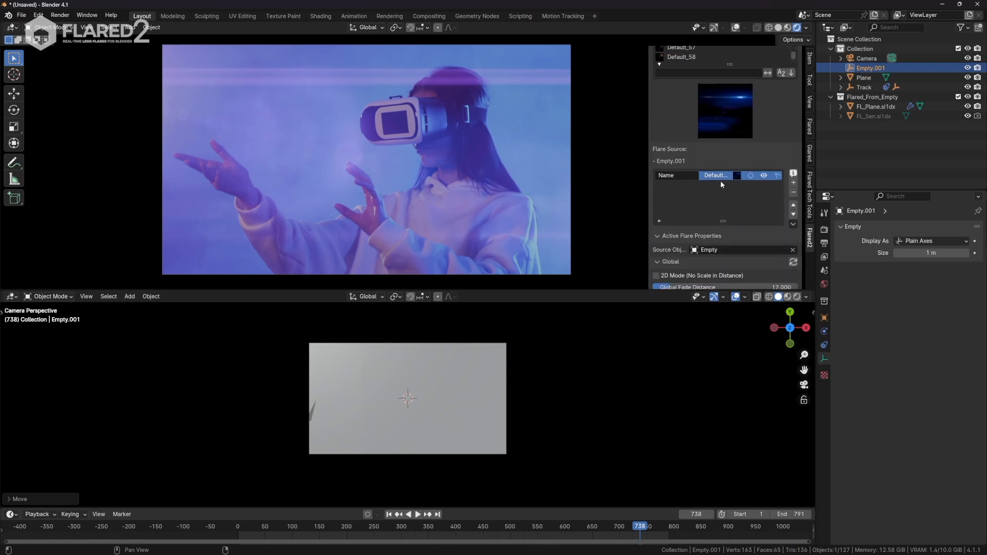
pyautogui.scroll(1, 715, 186)
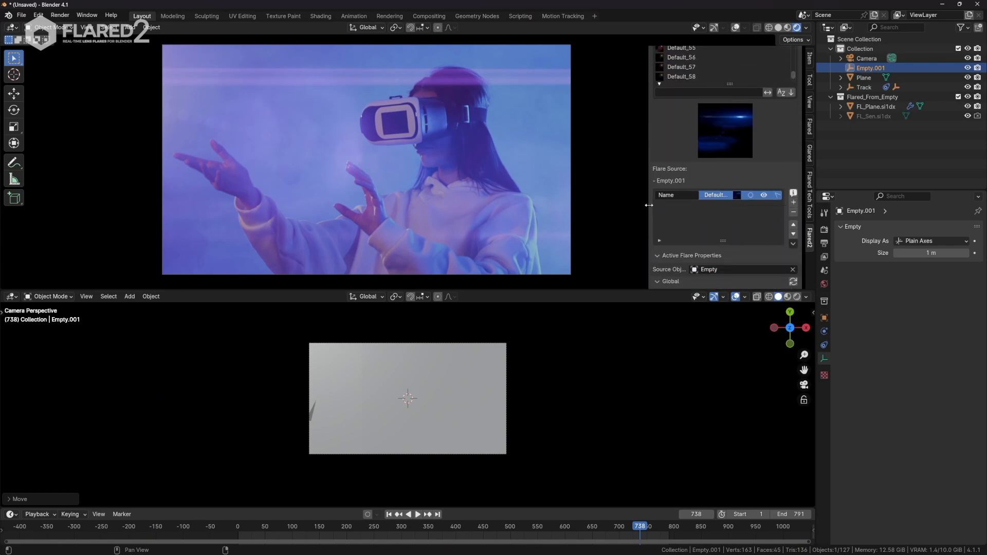
pyautogui.moveTo(649, 204); pyautogui.dragTo(607, 208)
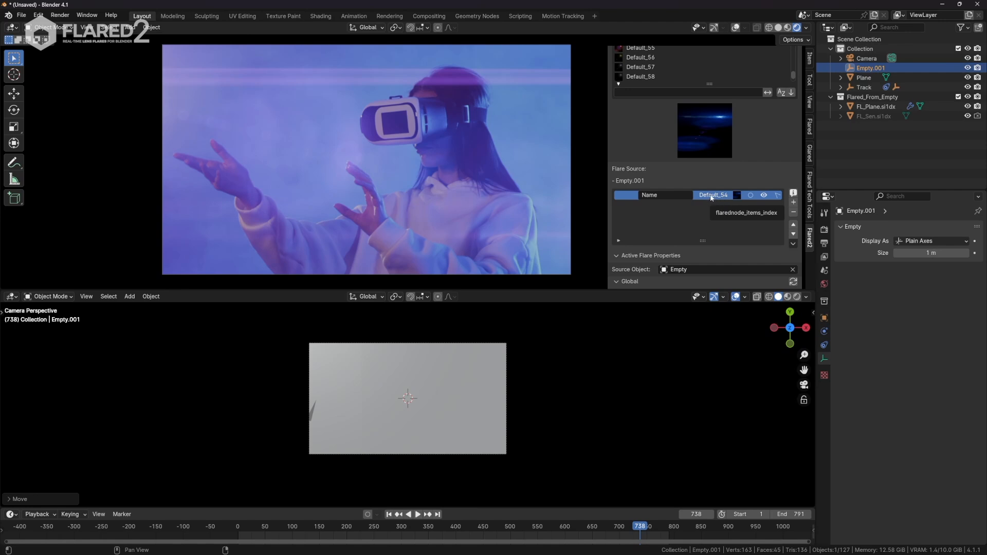
pyautogui.click(793, 244)
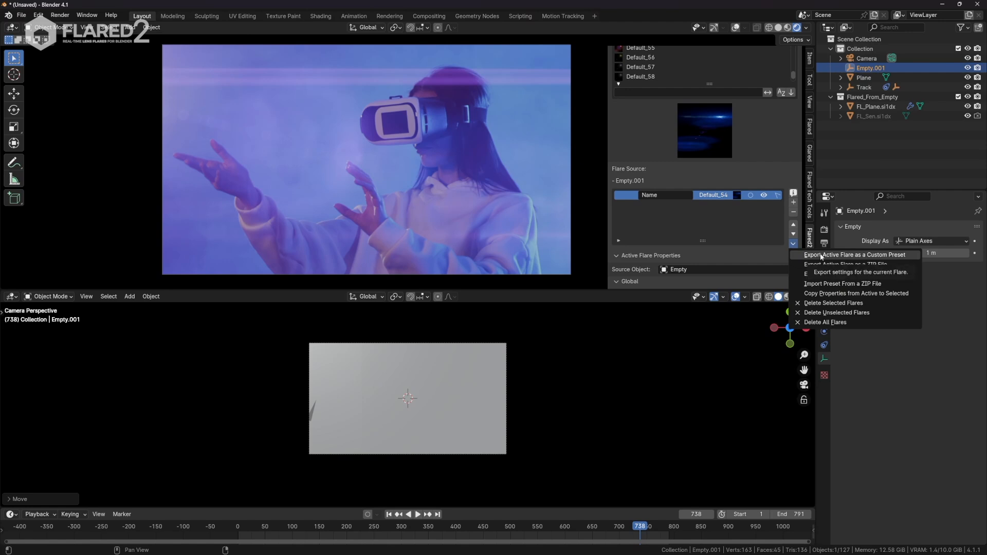
pyautogui.click(859, 255)
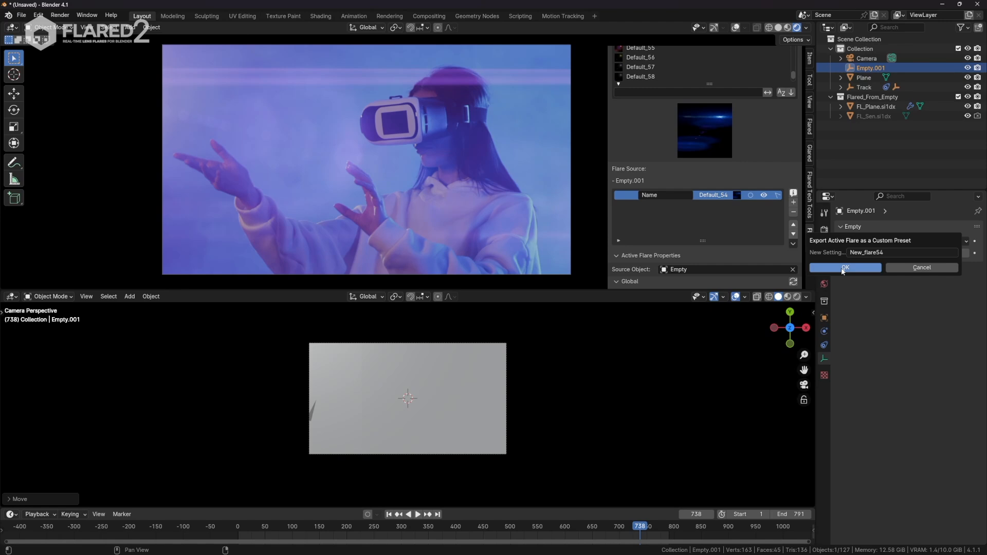
pyautogui.click(845, 267)
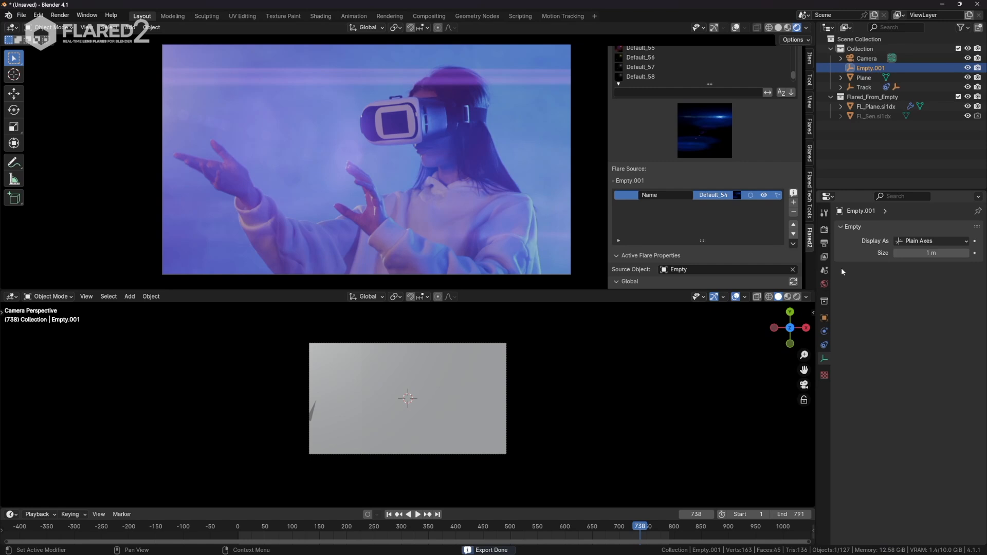
# Show the Custom preset list and add the New_flare54 preset as a flare on the new empty.
pyautogui.scroll(14, 700, 78)
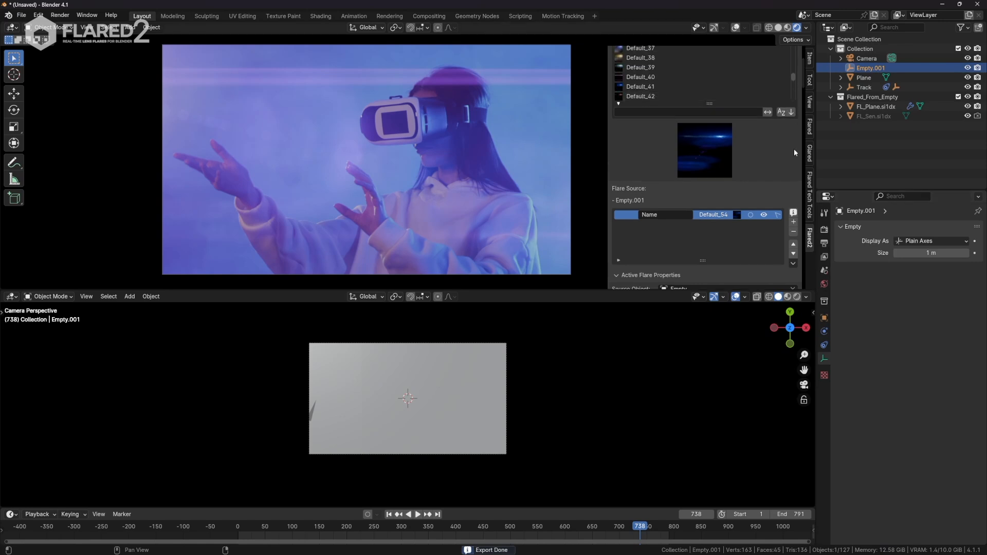
pyautogui.scroll(3, 794, 152)
pyautogui.click(705, 61)
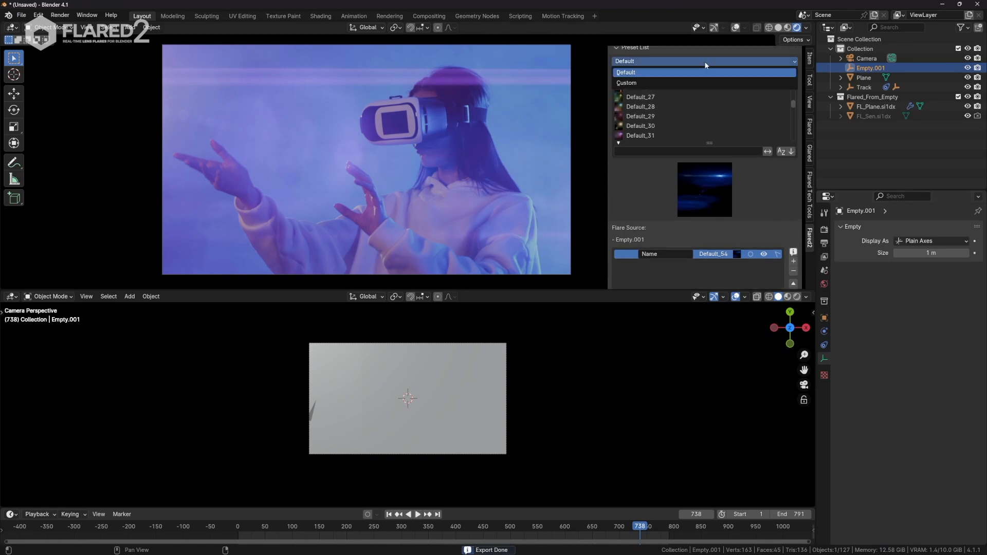
pyautogui.click(651, 84)
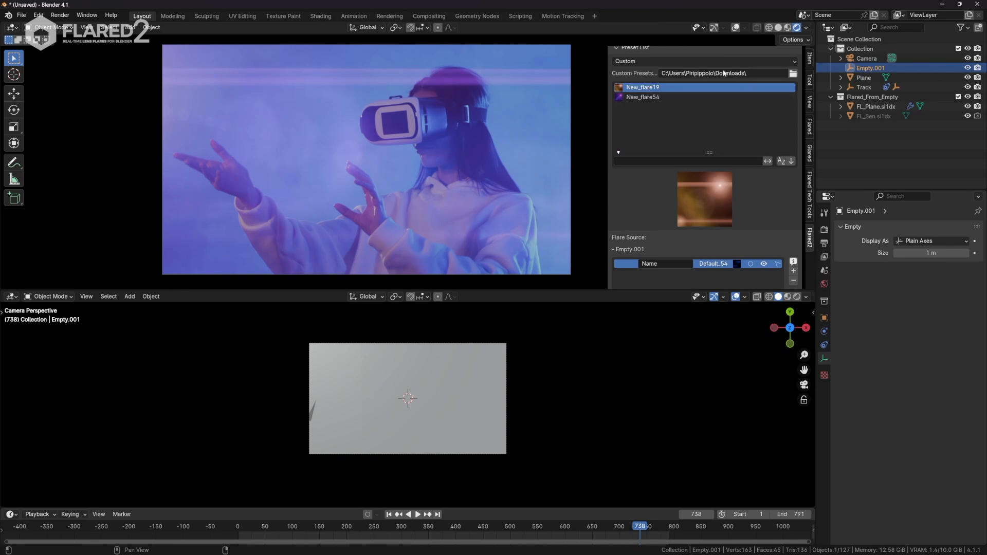
pyautogui.click(643, 97)
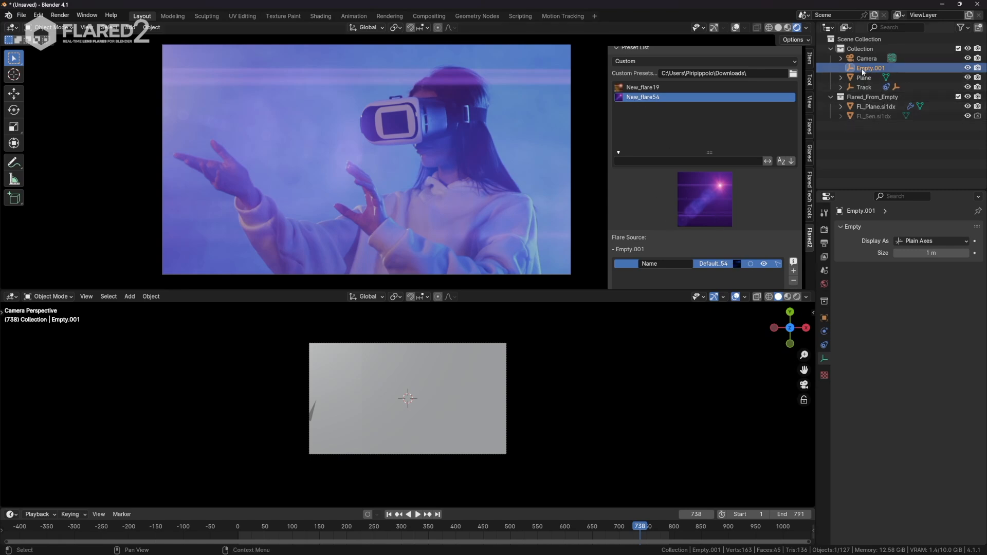
pyautogui.click(793, 272)
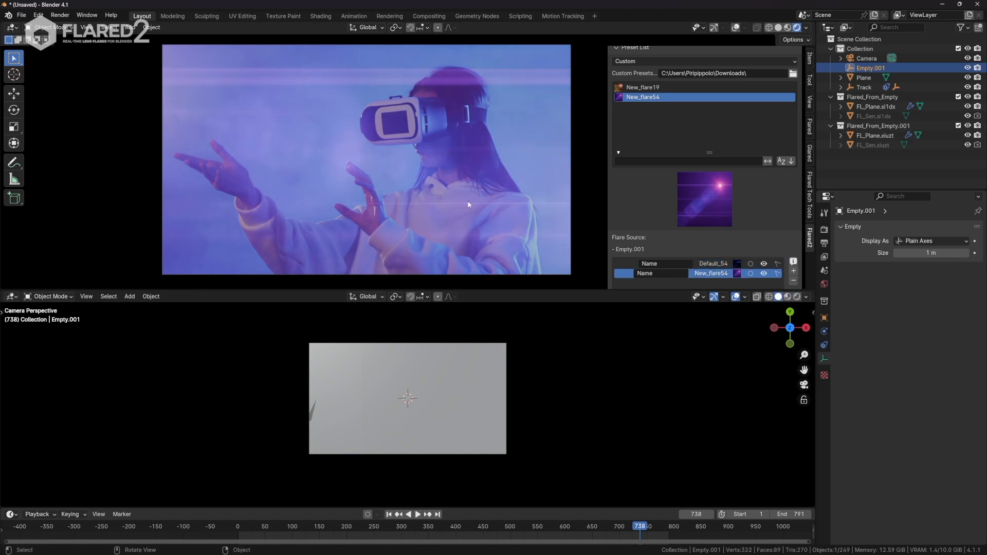
# Raise the New_flare54 flare's Global Scale to about 5.31 while the animation plays.
pyautogui.click(417, 515)
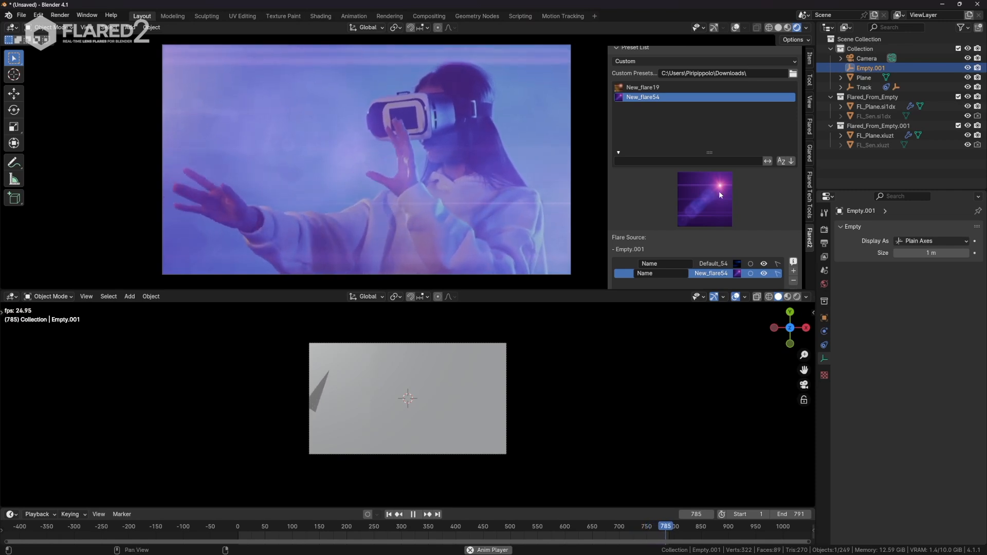
pyautogui.scroll(-8, 719, 193)
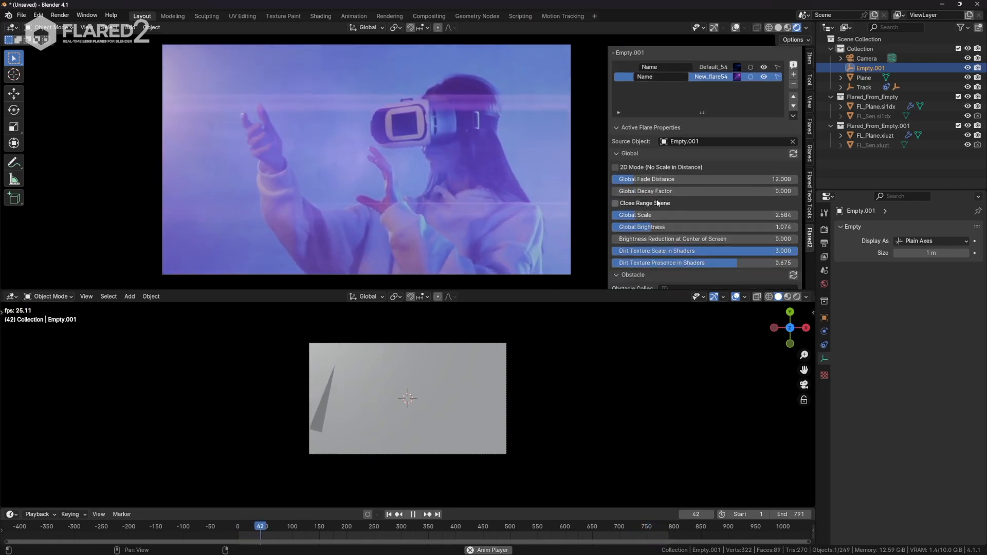
pyautogui.scroll(-2, 653, 198)
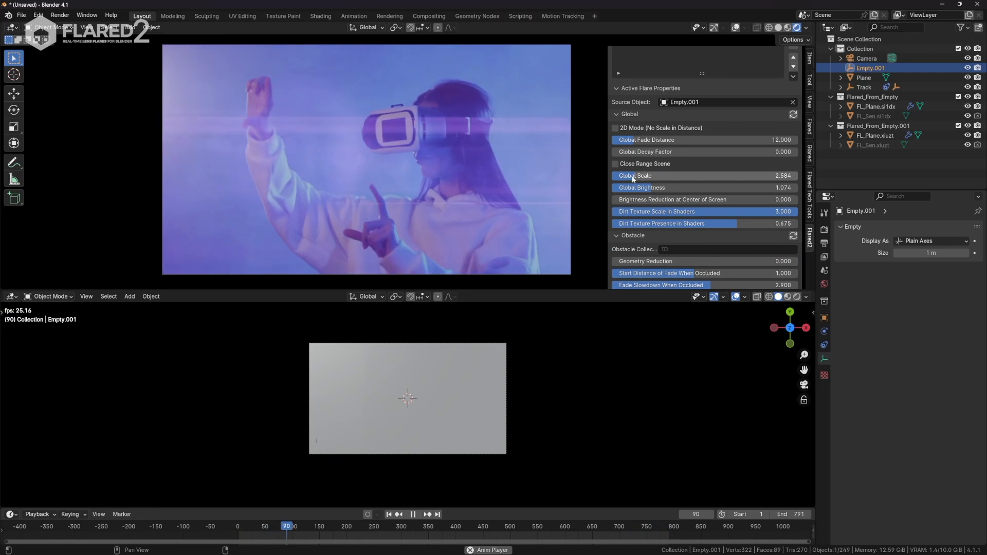
pyautogui.moveTo(633, 178); pyautogui.dragTo(660, 176)
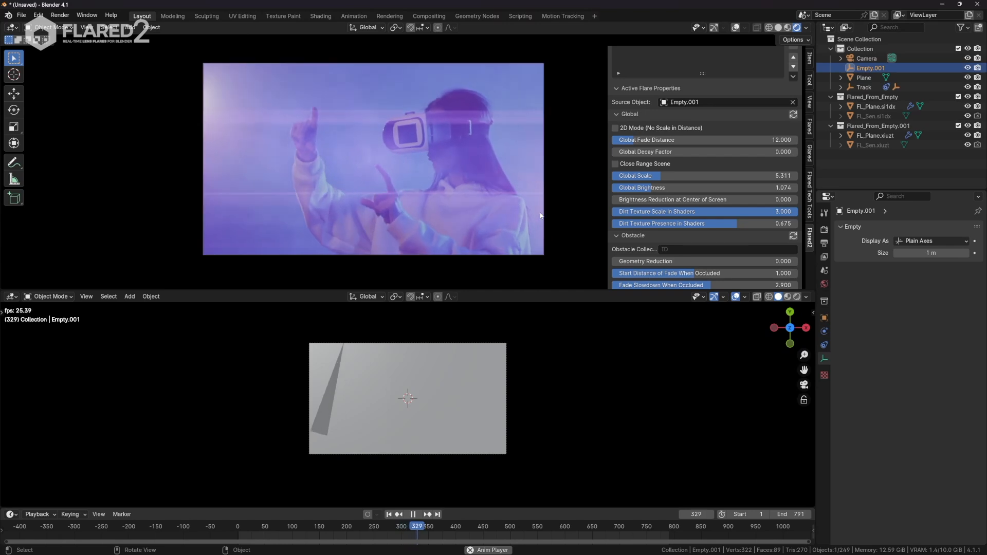
pyautogui.keyDown('shift'); pyautogui.moveTo(548, 201); pyautogui.dragTo(488, 213, button='middle'); pyautogui.keyUp('shift')
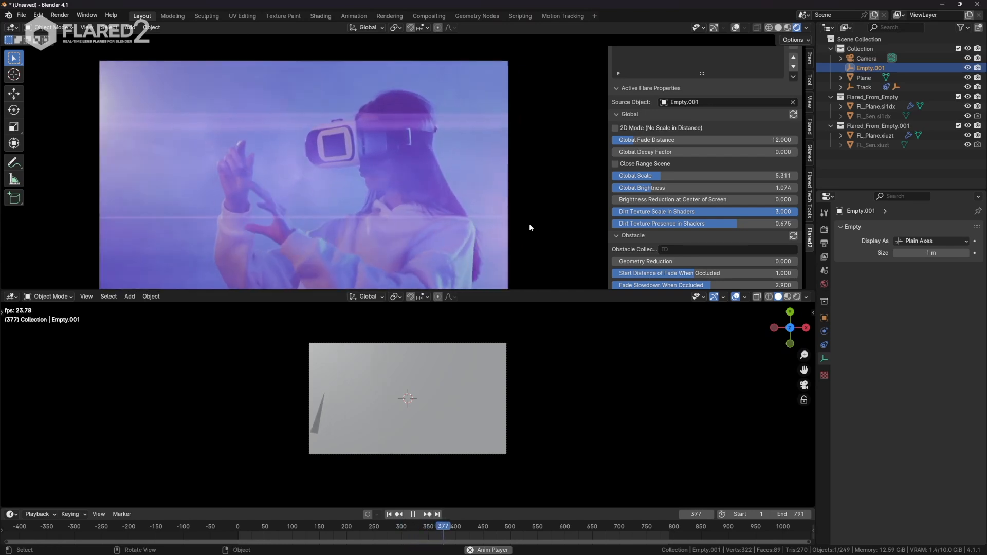
# Move the second flare's empty higher, keeping it outside the frame's right side, and stop the playback.
pyautogui.press('g')
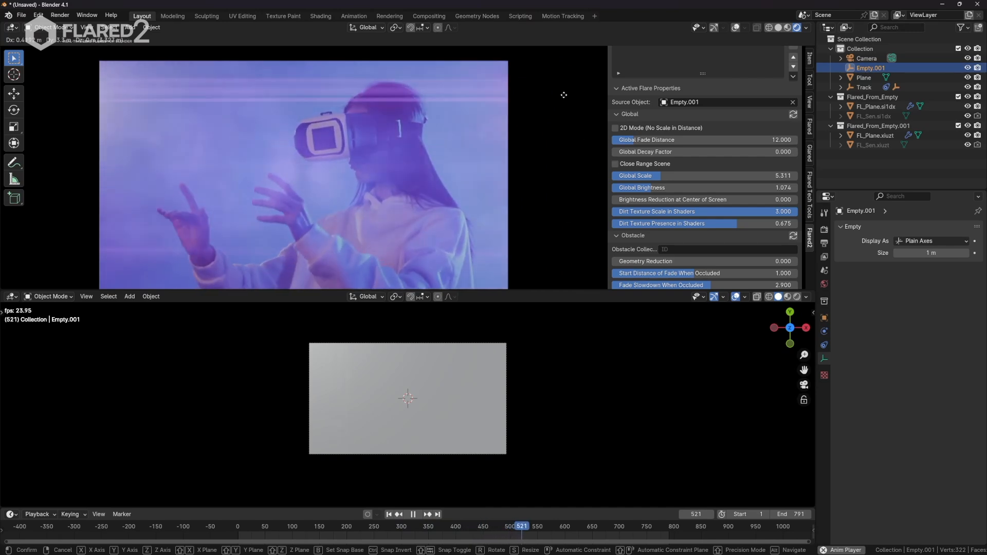
pyautogui.click(600, 296)
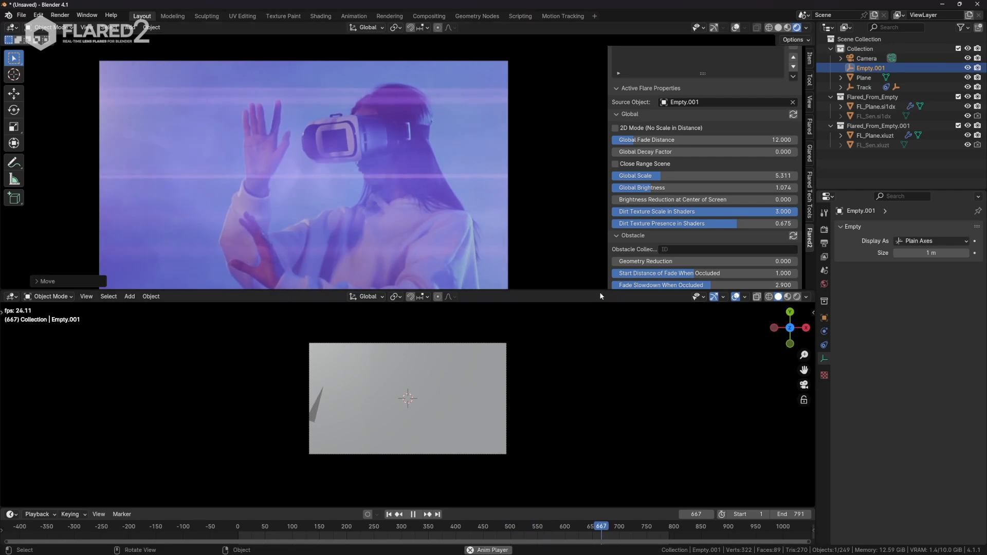
pyautogui.moveTo(596, 437); pyautogui.dragTo(526, 383, button='middle')
pyautogui.press('space')
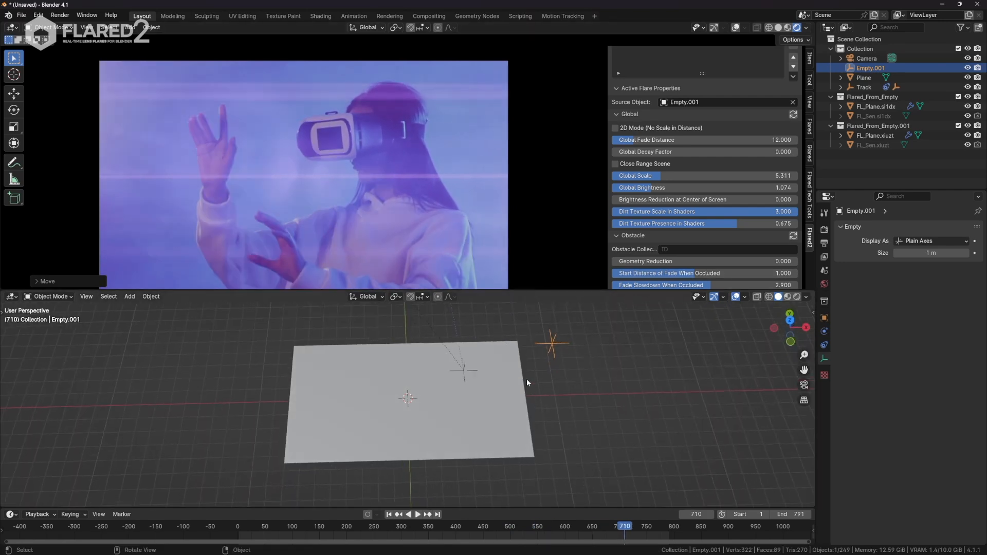
# Parent the second flare's empty to the Track empty so that it follows the camera motion.
pyautogui.keyDown('shift'); pyautogui.click(469, 370); pyautogui.keyUp('shift')
pyautogui.scroll(5, 469, 369)
pyautogui.scroll(-4, 587, 409)
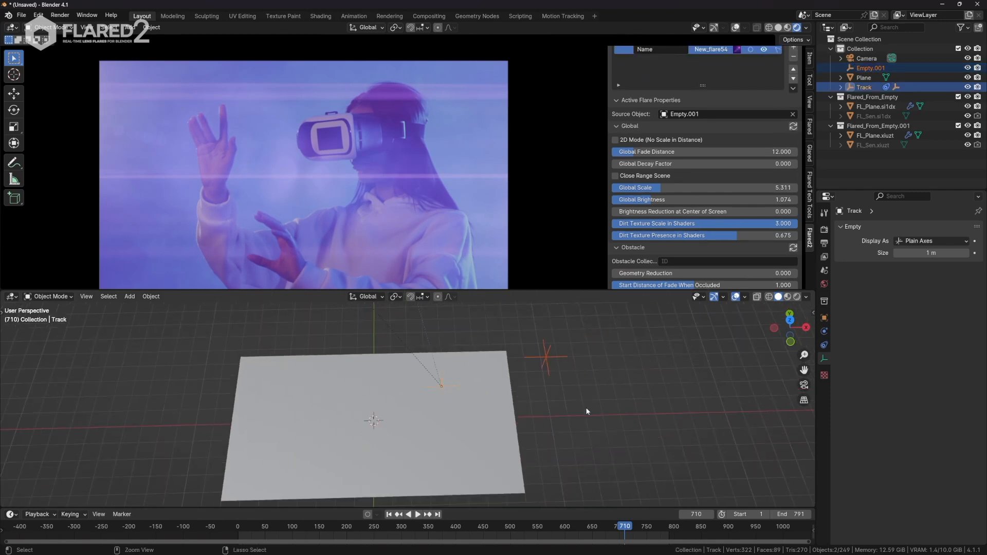
pyautogui.hotkey('ctrl', 'p')
pyautogui.click(588, 410)
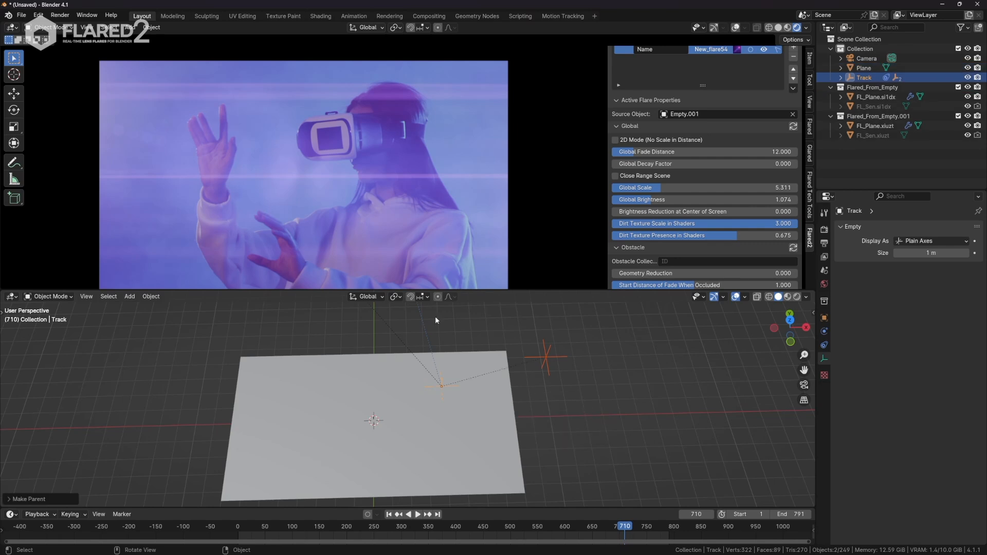
# Play the animation from the start to check how both flares follow the tracked footage.
pyautogui.click(391, 514)
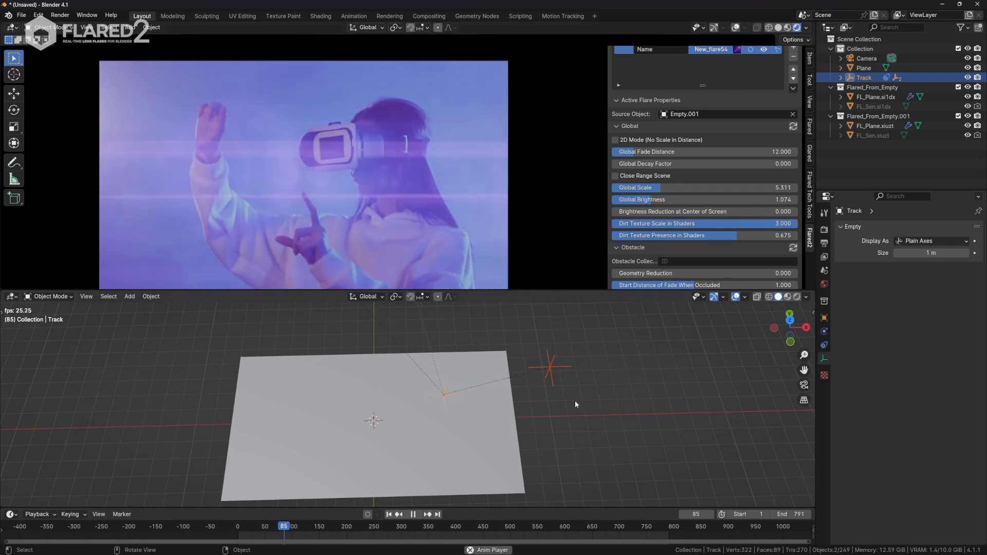
pyautogui.scroll(-3, 575, 400)
pyautogui.moveTo(557, 397); pyautogui.dragTo(494, 364, button='middle')
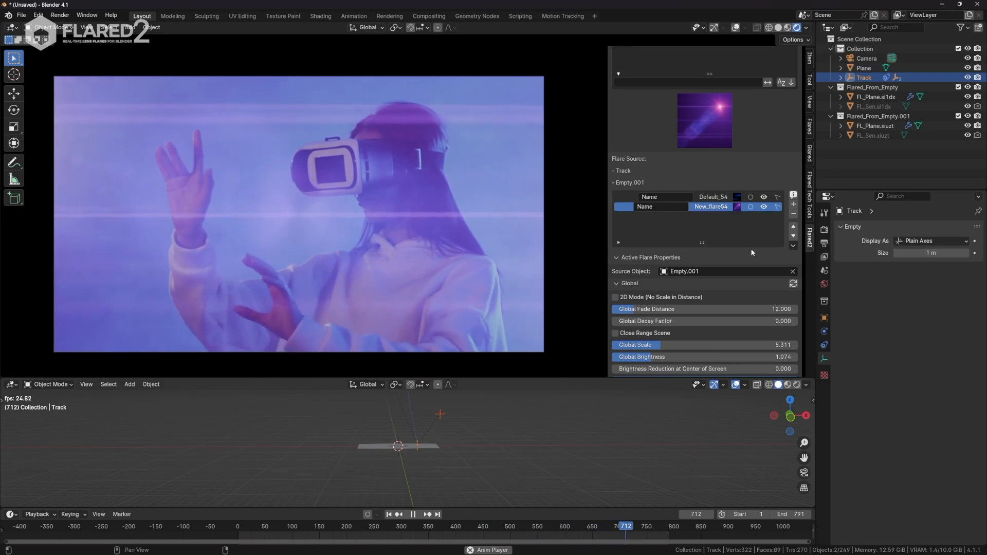
# Switch on the circle toggle for both listed flares and change New_flare54's Glow And Streaks Color to blue.
pyautogui.click(751, 197)
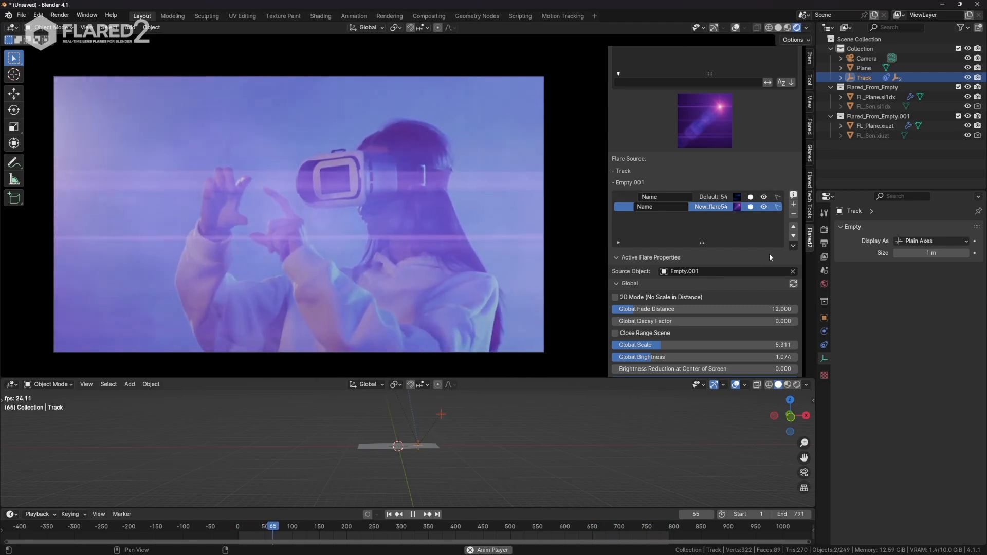
pyautogui.scroll(-10, 767, 268)
pyautogui.scroll(-20, 765, 282)
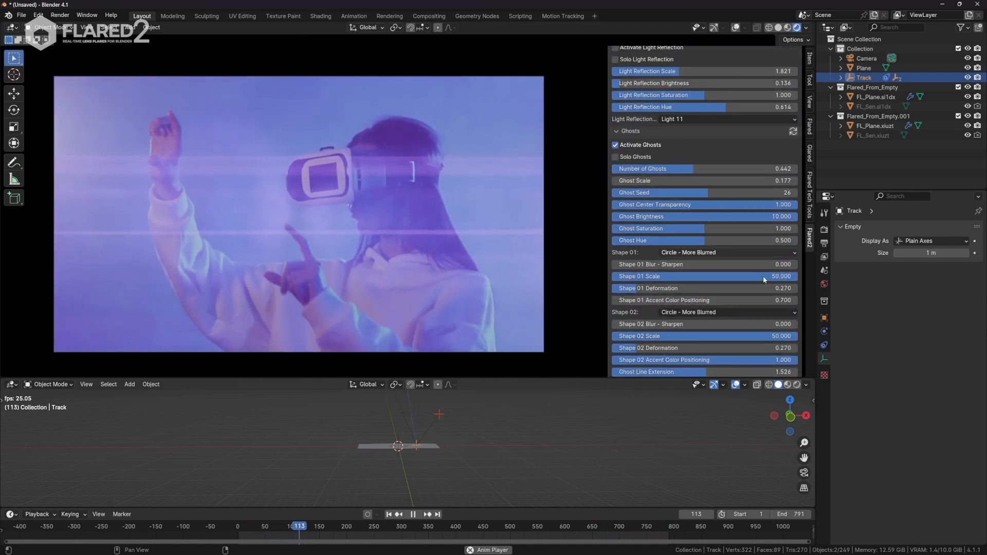
pyautogui.scroll(-3, 762, 276)
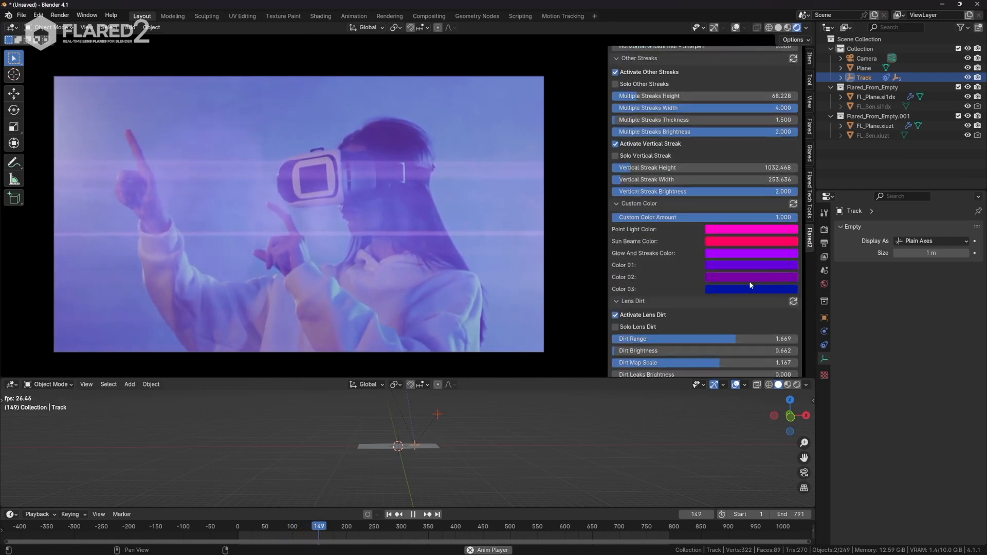
pyautogui.click(731, 253)
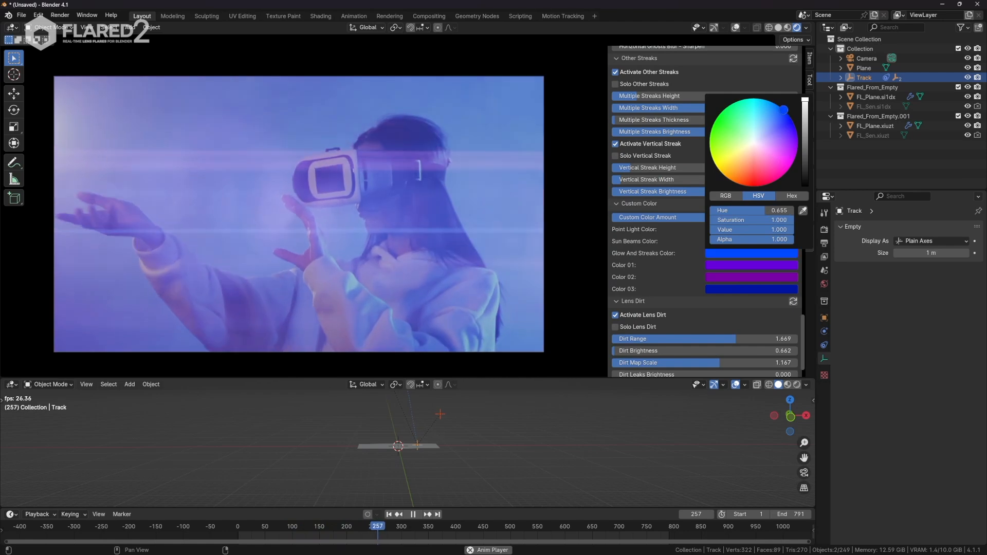
pyautogui.moveTo(774, 160); pyautogui.dragTo(772, 109)
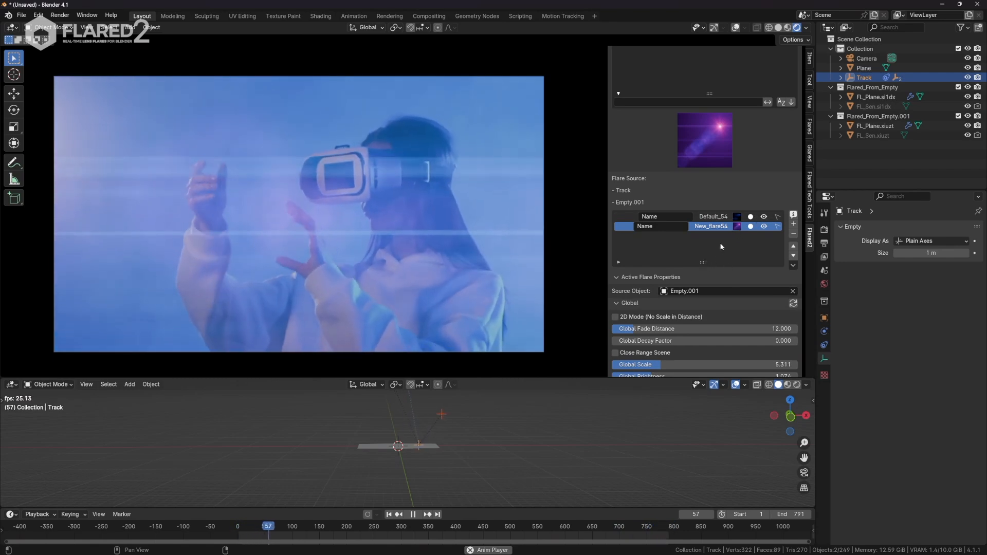
# Examine New_flare54's settings and the playing footage to judge the recoloured streaks and the two flares' motion.
pyautogui.scroll(-2, 721, 244)
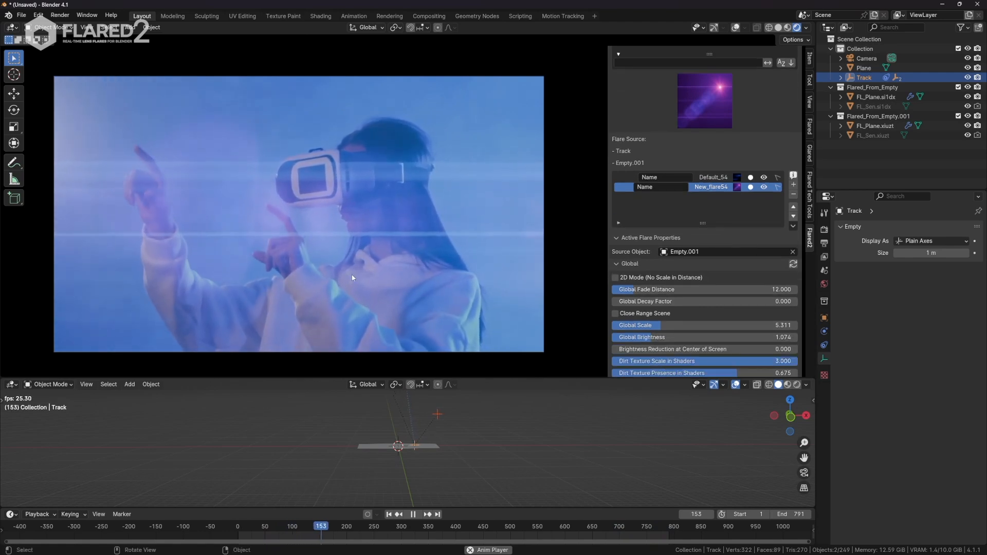
pyautogui.scroll(-13, 712, 298)
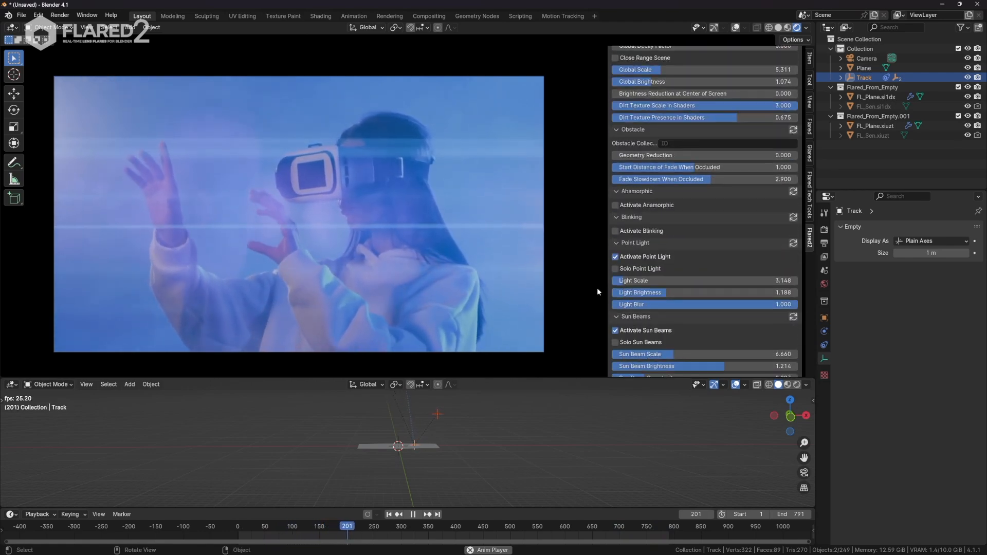
pyautogui.scroll(-3, 406, 263)
pyautogui.scroll(5, 412, 263)
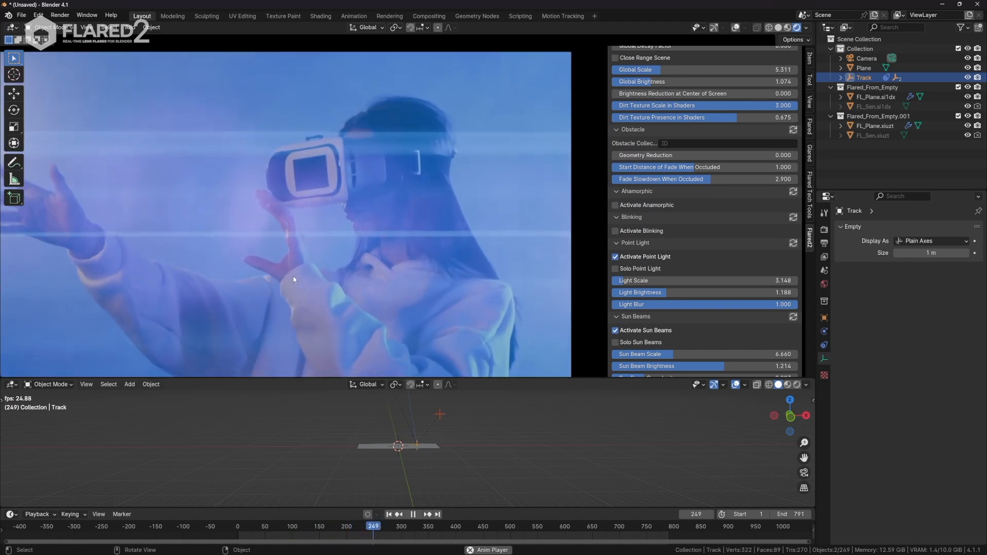
pyautogui.scroll(-2, 556, 334)
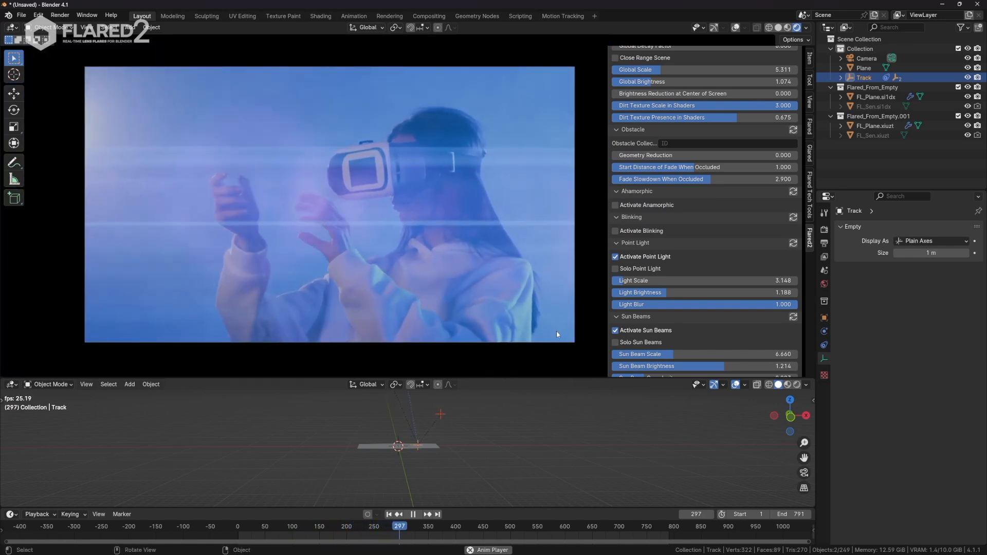
pyautogui.keyDown('shift'); pyautogui.moveTo(471, 421); pyautogui.dragTo(461, 459, button='middle'); pyautogui.keyUp('shift')
pyautogui.scroll(-1, 457, 462)
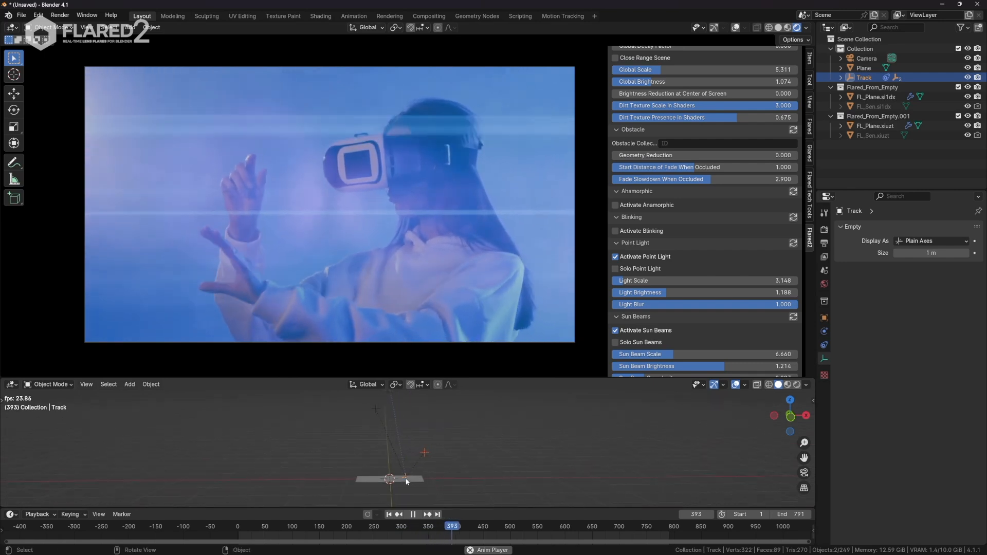